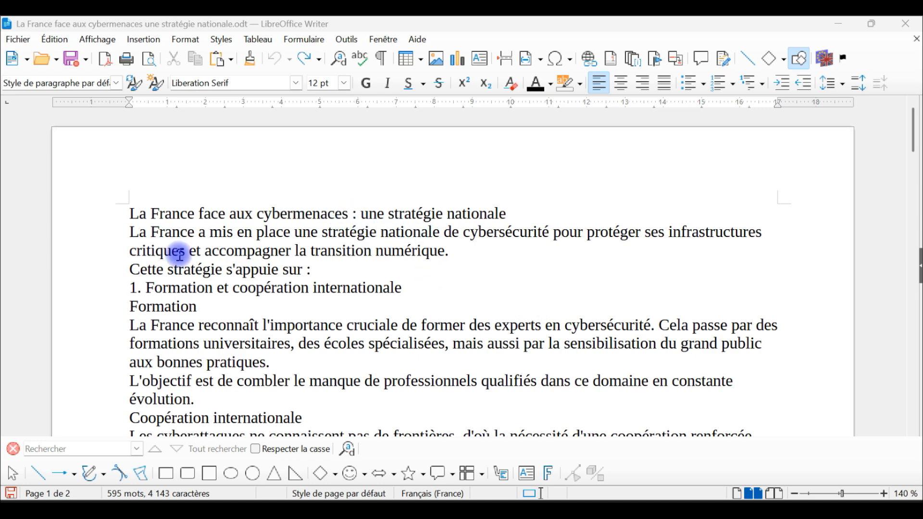
Look through both pages of the document, examining its title, numbered sections and unformatted body text.
{"action": "left_click_drag", "start_coordinate": [125, 215], "coordinate": [530, 218]}
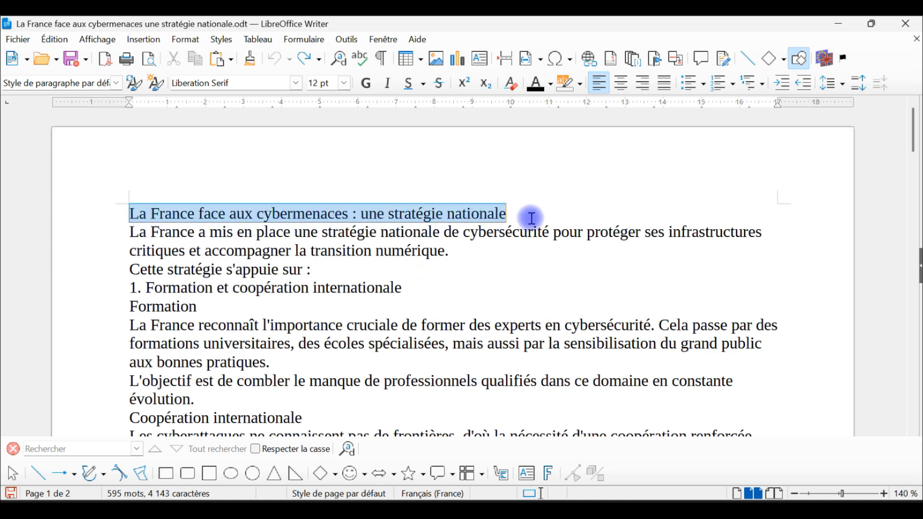
{"action": "scroll", "coordinate": [515, 243], "scroll_direction": "down", "scroll_amount": 10}
{"action": "scroll", "coordinate": [510, 235], "scroll_direction": "down", "scroll_amount": 12}
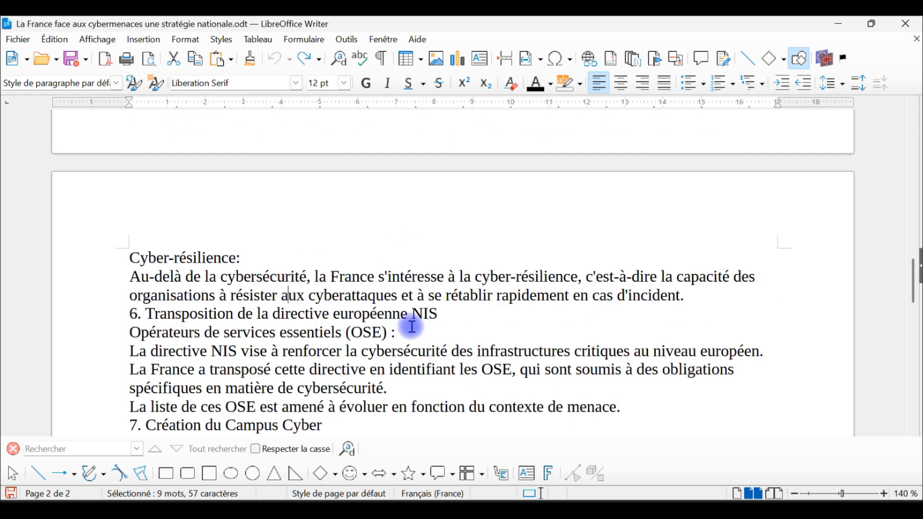
{"action": "left_click", "coordinate": [515, 309]}
{"action": "scroll", "coordinate": [476, 260], "scroll_direction": "up", "scroll_amount": 10}
{"action": "scroll", "coordinate": [476, 260], "scroll_direction": "up", "scroll_amount": 10}
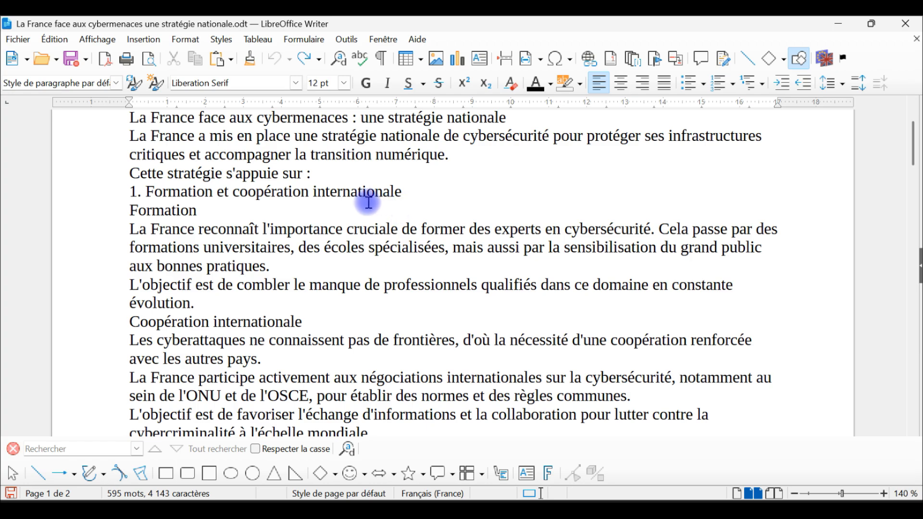
{"action": "scroll", "coordinate": [381, 518], "scroll_direction": "down", "scroll_amount": 3}
{"action": "scroll", "coordinate": [123, 402], "scroll_direction": "down", "scroll_amount": 3}
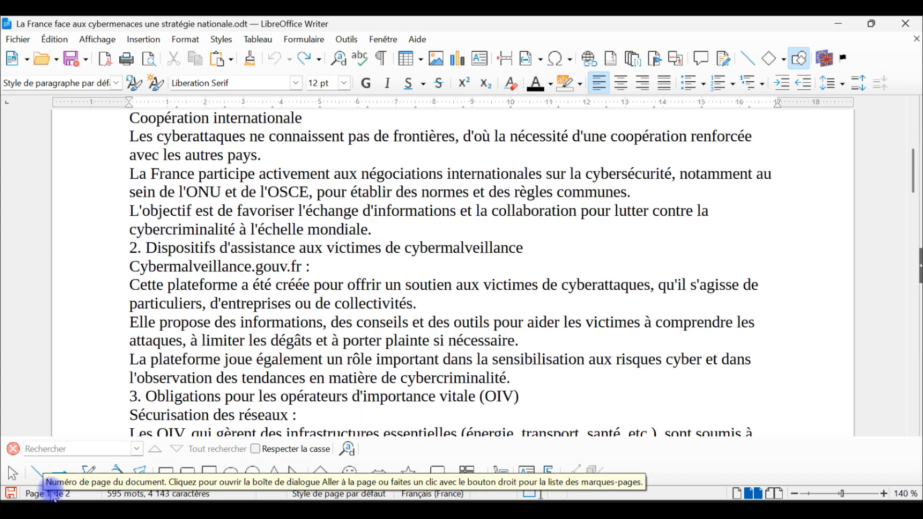
{"action": "scroll", "coordinate": [268, 355], "scroll_direction": "down", "scroll_amount": 10}
{"action": "scroll", "coordinate": [430, 264], "scroll_direction": "down", "scroll_amount": 5}
{"action": "scroll", "coordinate": [439, 271], "scroll_direction": "up", "scroll_amount": 15}
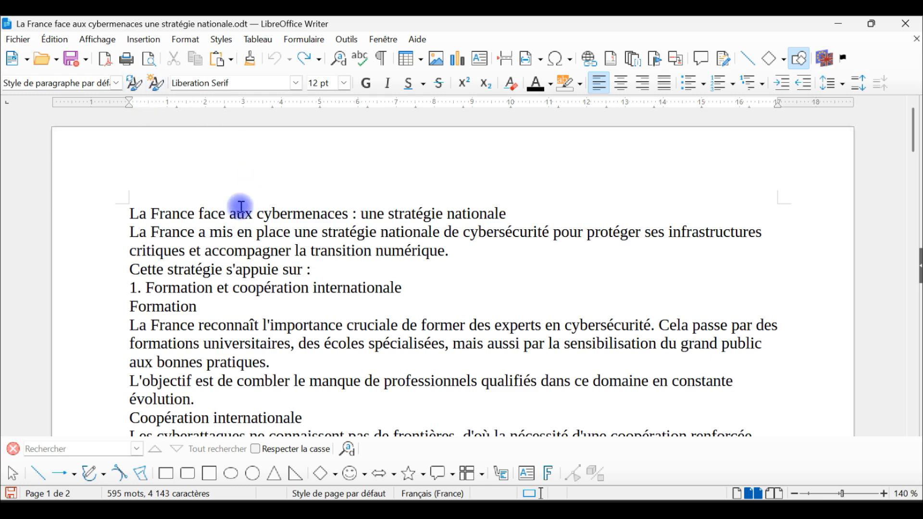
{"action": "scroll", "coordinate": [467, 212], "scroll_direction": "down", "scroll_amount": 1}
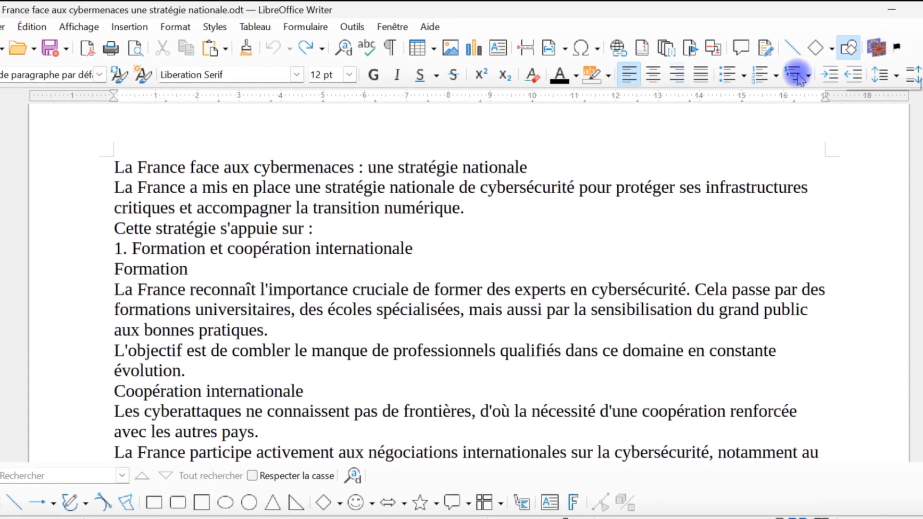
Examine the additional standard and formatting commands and the available text formatting options, without applying any.
{"action": "right_click", "coordinate": [306, 51]}
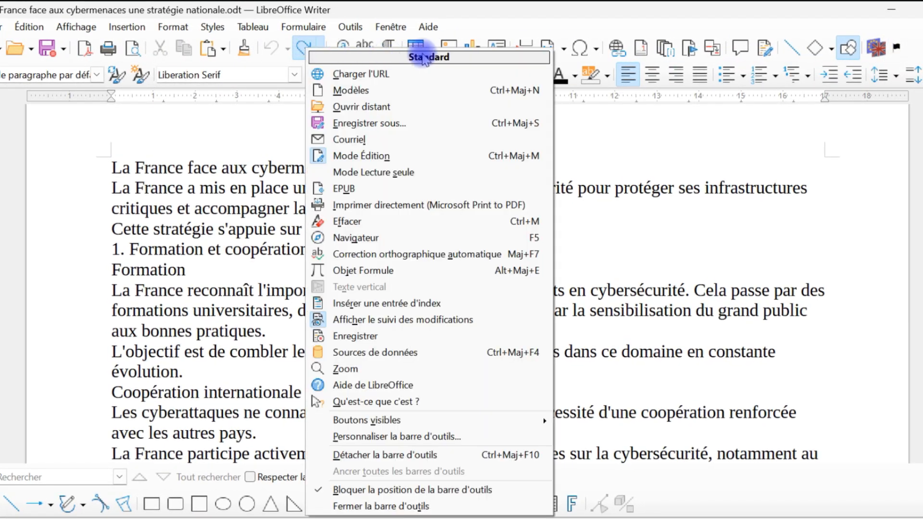
{"action": "left_click", "coordinate": [455, 17]}
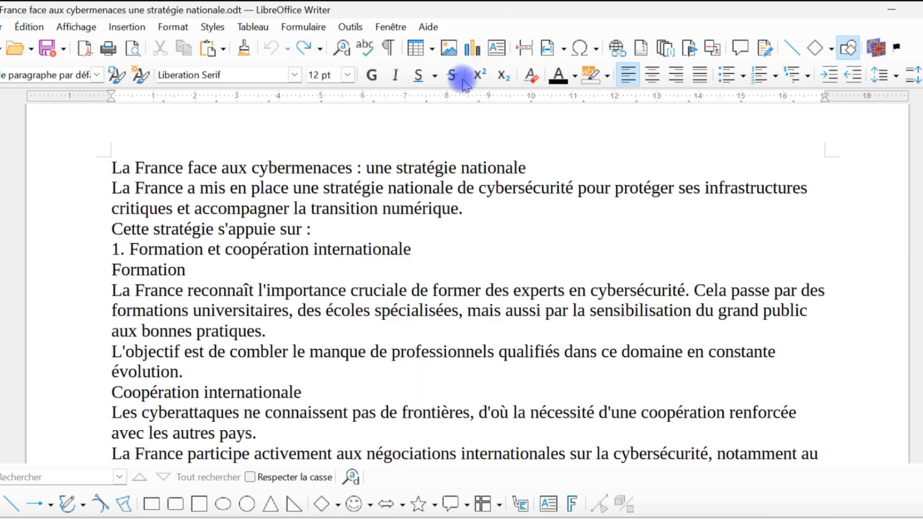
{"action": "right_click", "coordinate": [422, 71]}
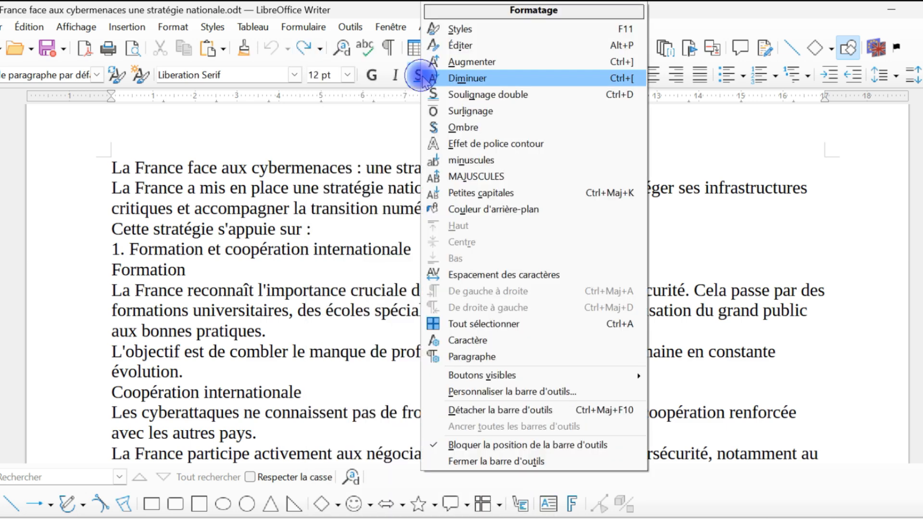
{"action": "left_click", "coordinate": [399, 14]}
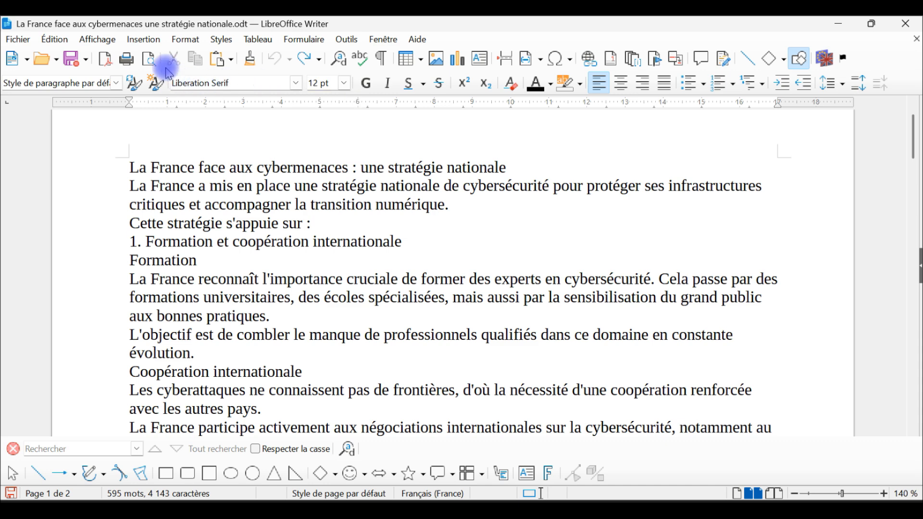
{"action": "left_click", "coordinate": [185, 39]}
{"action": "mouse_move", "coordinate": [207, 60]}
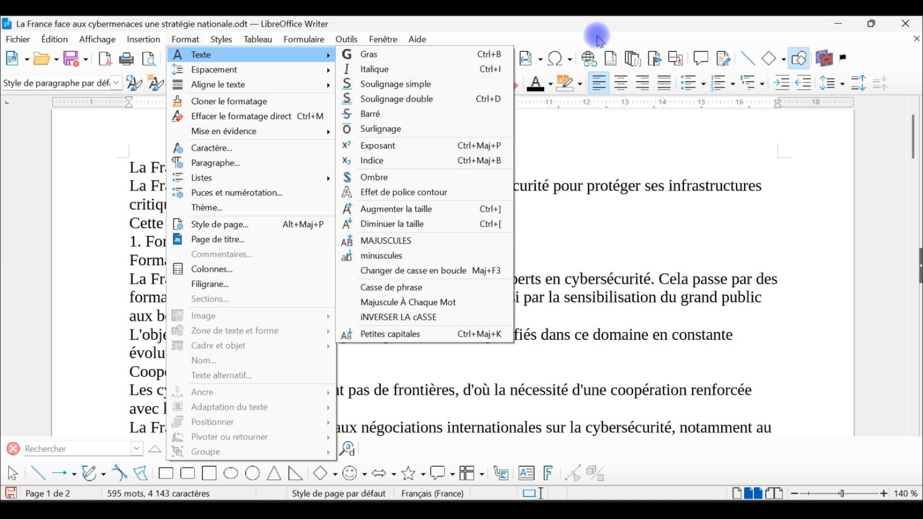
{"action": "left_click", "coordinate": [596, 30]}
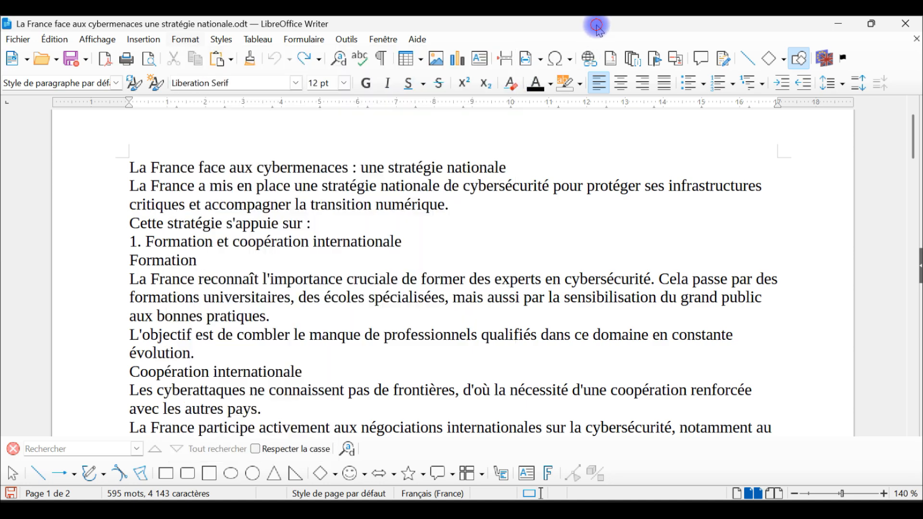
Examine the paragraph styles and the style, character and paragraph properties in the sidebar, and hide it again.
{"action": "left_click", "coordinate": [915, 272]}
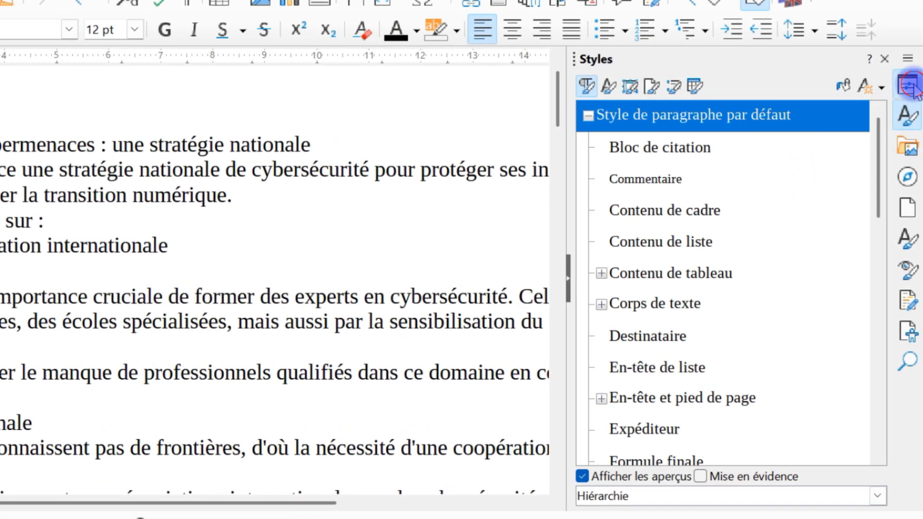
{"action": "left_click", "coordinate": [910, 92]}
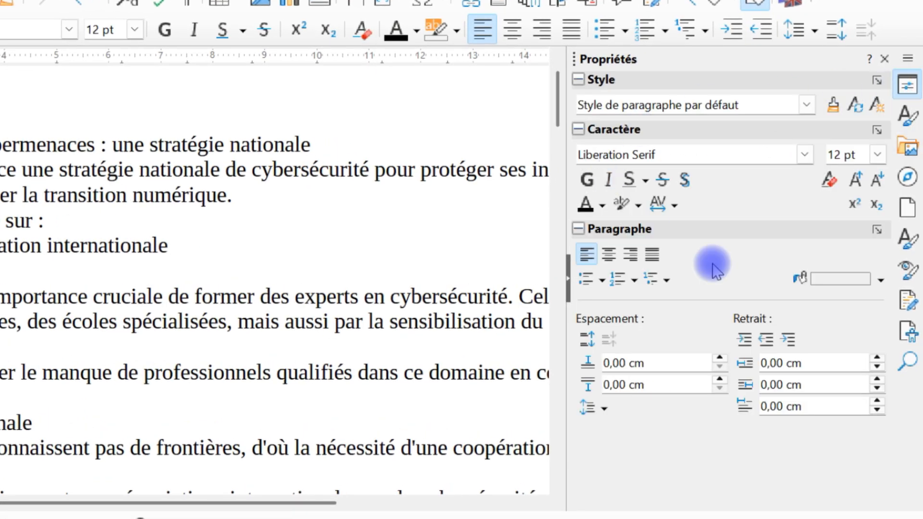
{"action": "left_click", "coordinate": [908, 119]}
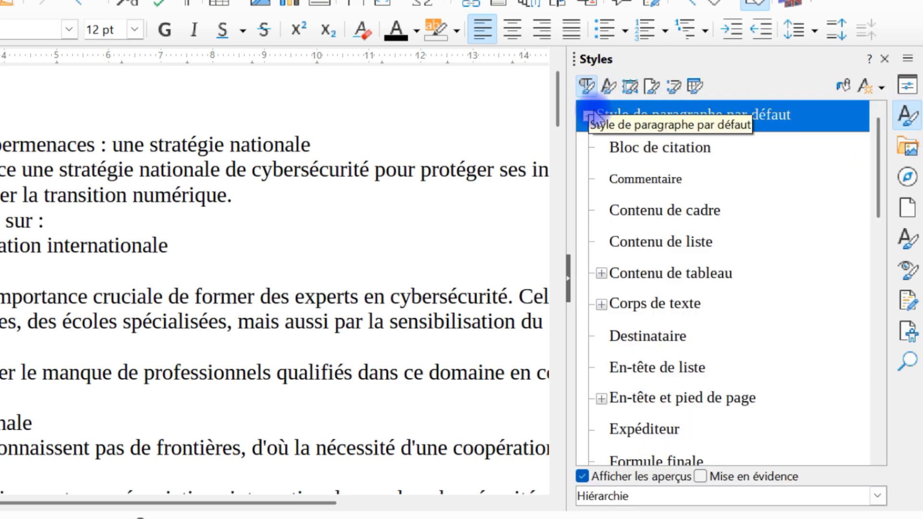
{"action": "left_click", "coordinate": [570, 283]}
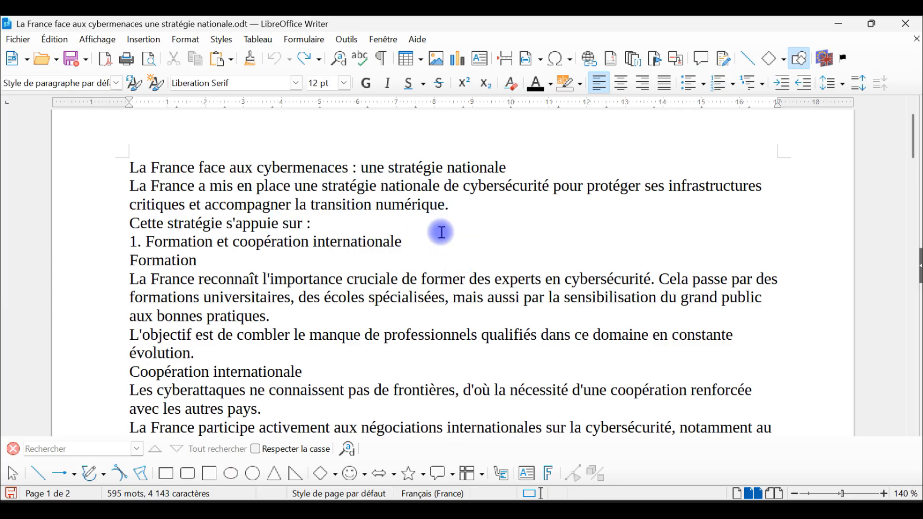
Select the single word "internationale" in heading 1, and the word "transition" in the introduction instead.
{"action": "scroll", "coordinate": [453, 250], "scroll_direction": "down", "scroll_amount": 5}
{"action": "scroll", "coordinate": [493, 259], "scroll_direction": "up", "scroll_amount": 6}
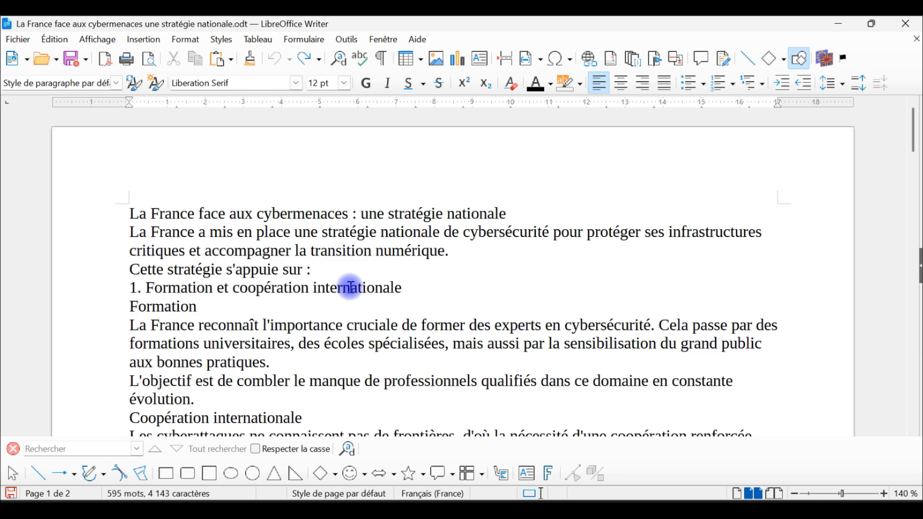
{"action": "double_click", "coordinate": [351, 288]}
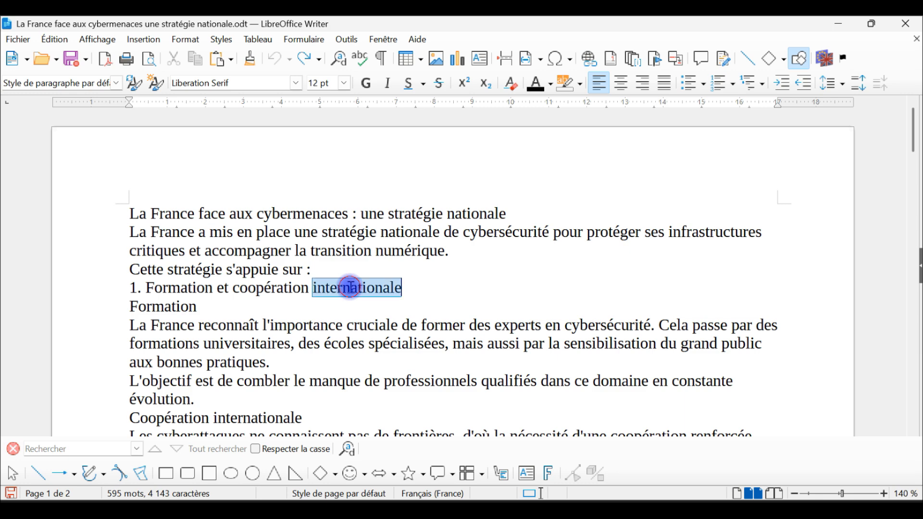
{"action": "double_click", "coordinate": [338, 250]}
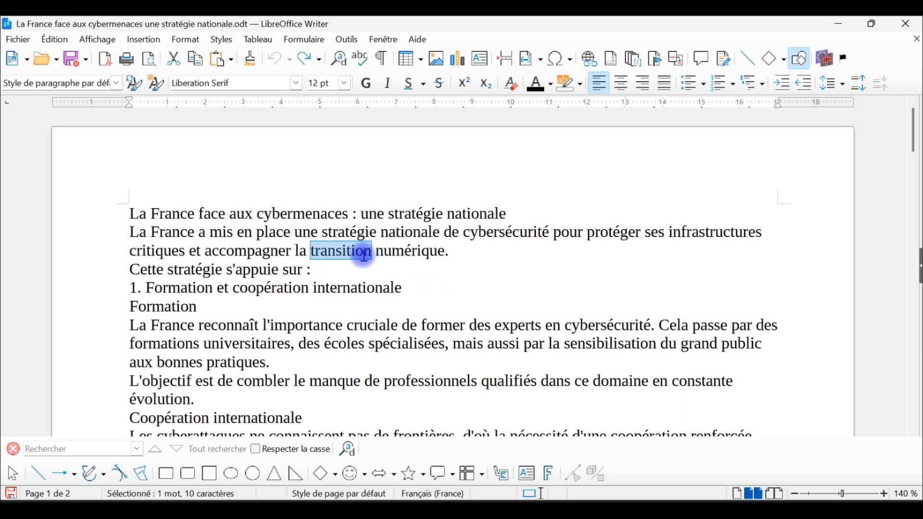
Select the separate words "numérique", "experts", "universitaires", "qualifiés", "France" in the title and "protéger" together, and clear the selection.
{"action": "double_click", "coordinate": [409, 251]}
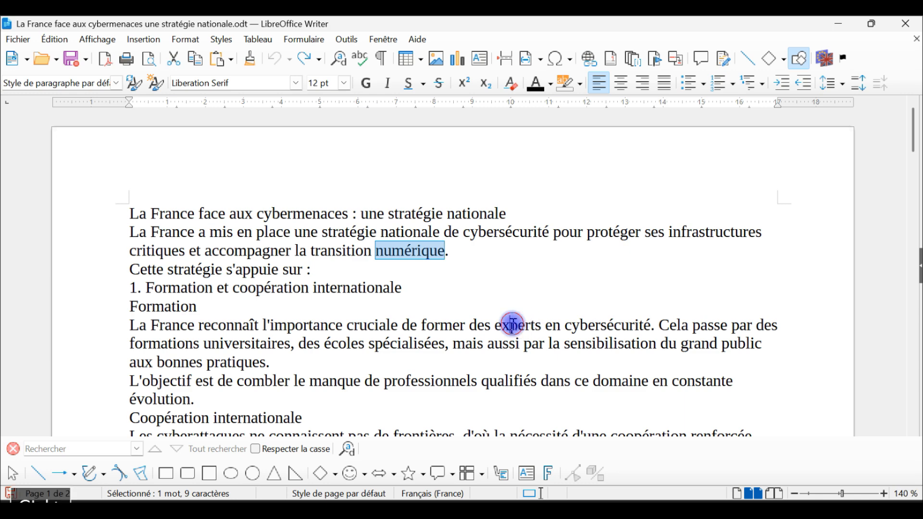
{"action": "double_click", "coordinate": [512, 325], "text": "ctrl"}
{"action": "double_click", "coordinate": [239, 345], "text": "ctrl"}
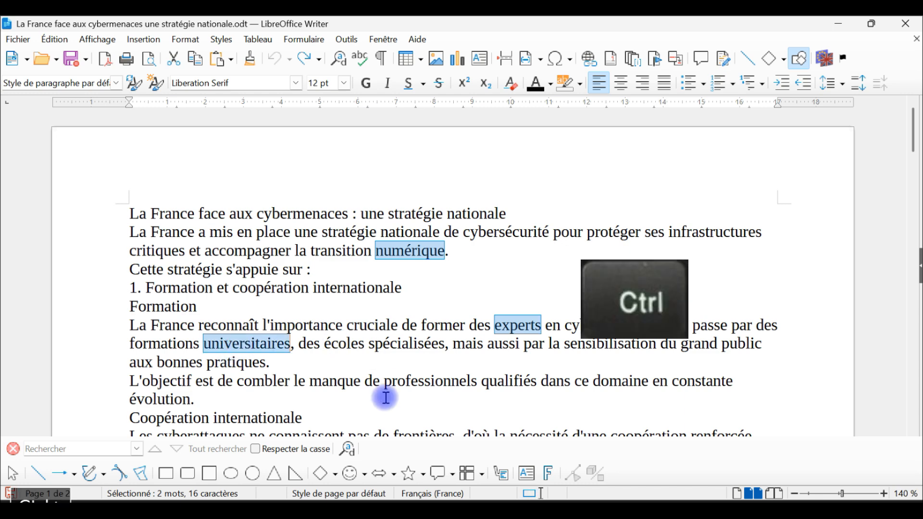
{"action": "double_click", "coordinate": [507, 381], "text": "ctrl"}
{"action": "double_click", "coordinate": [172, 213], "text": "ctrl"}
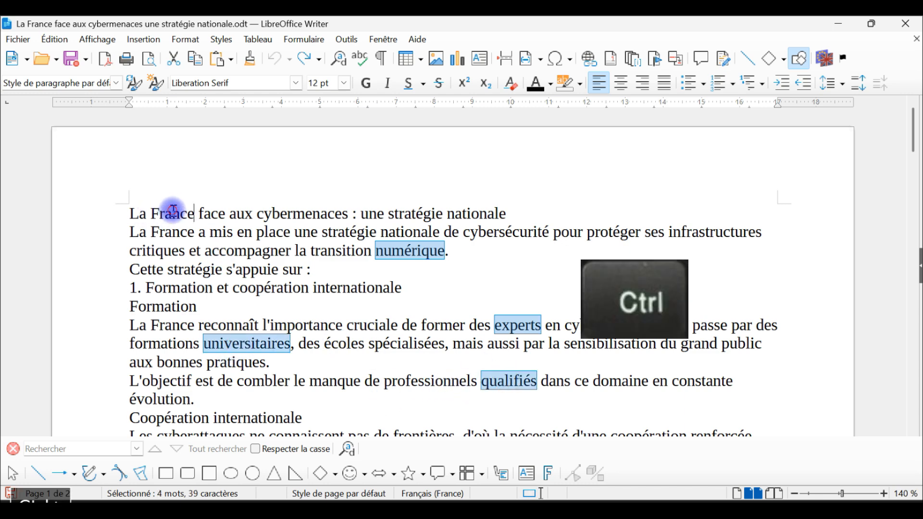
{"action": "double_click", "coordinate": [614, 232], "text": "ctrl"}
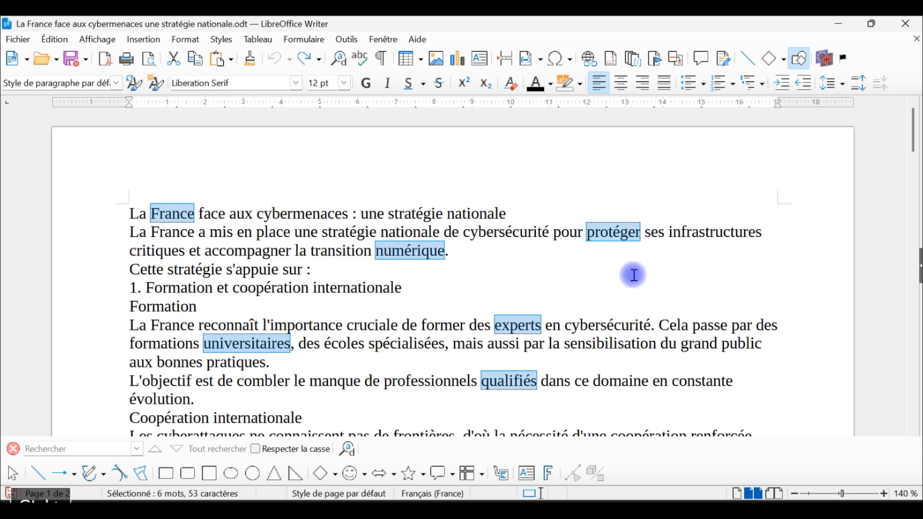
{"action": "left_click", "coordinate": [416, 251]}
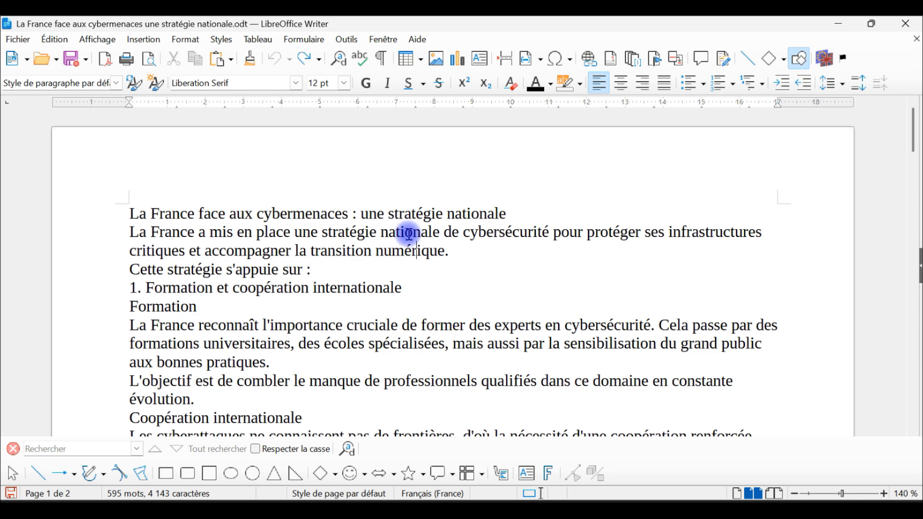
Select one whole sentence at a time: the introduction's sentence, "Cela passe par des…", and "La France reconnaît…".
{"action": "triple_click", "coordinate": [409, 234]}
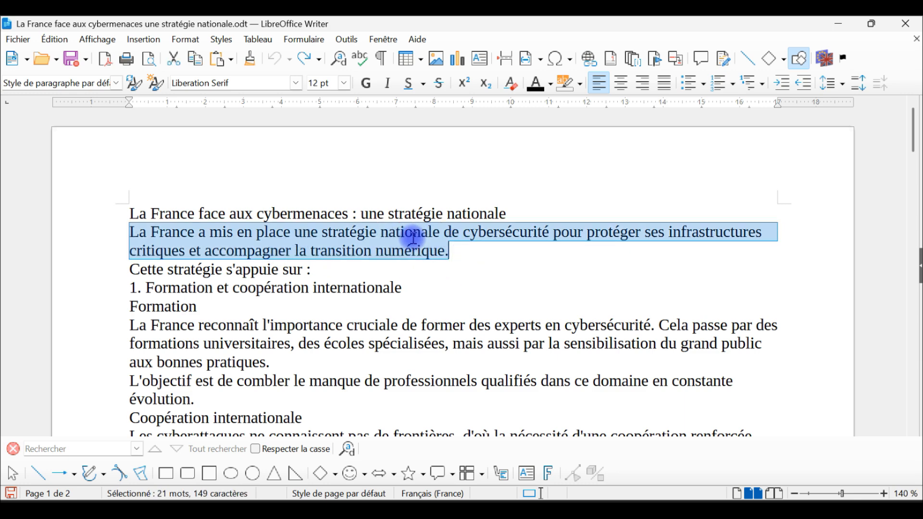
{"action": "triple_click", "coordinate": [607, 342]}
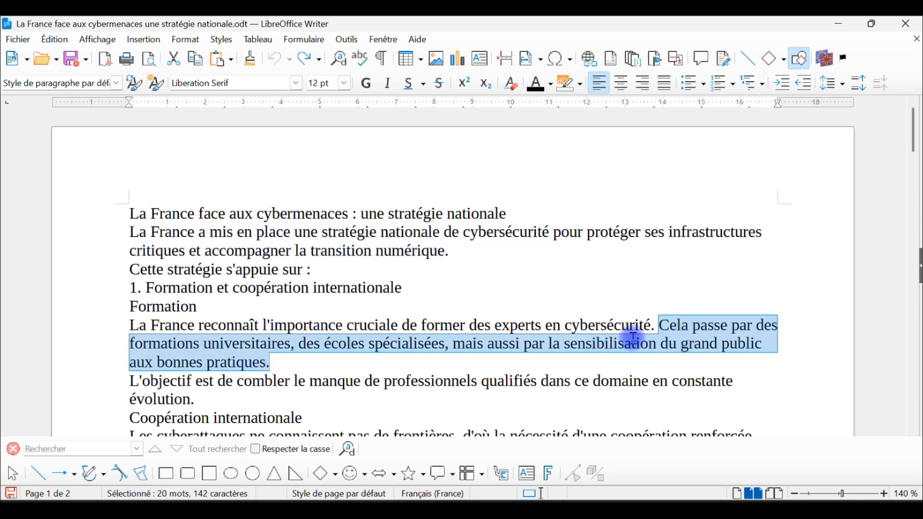
{"action": "triple_click", "coordinate": [526, 330]}
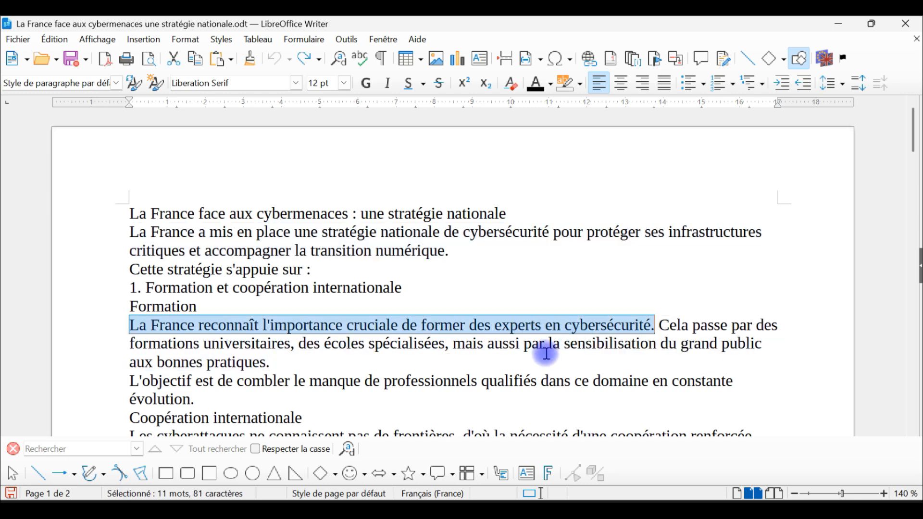
Try a line break before "mais aussi" in the Formation section, select the sentence part preceding it, and undo the break.
{"action": "left_click", "coordinate": [458, 345]}
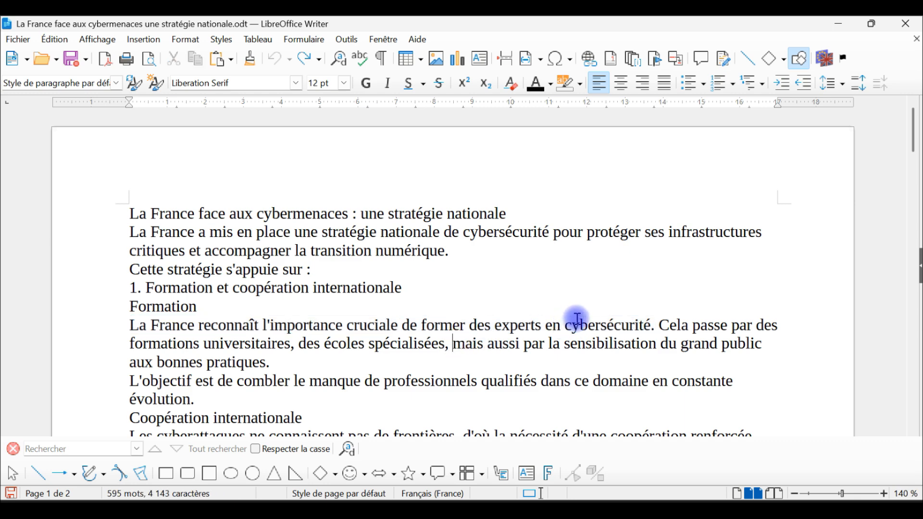
{"action": "key", "text": "shift+Return"}
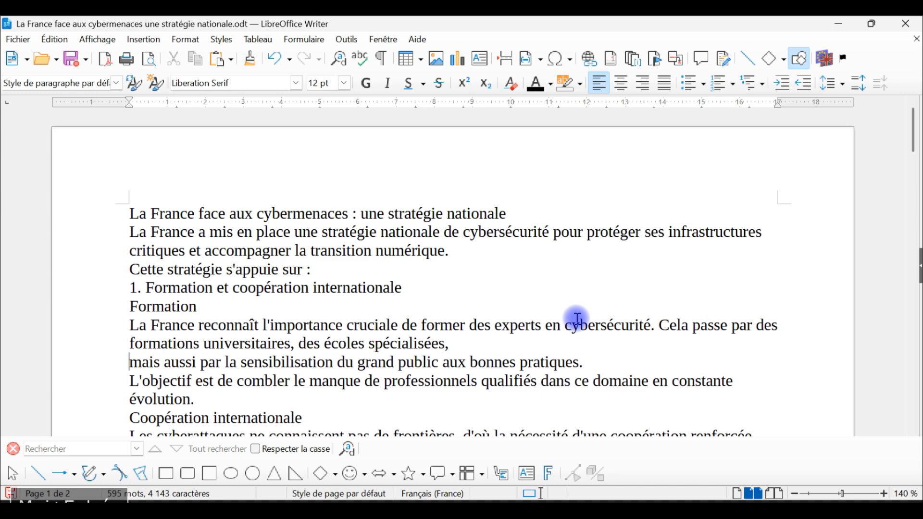
{"action": "triple_click", "coordinate": [419, 342]}
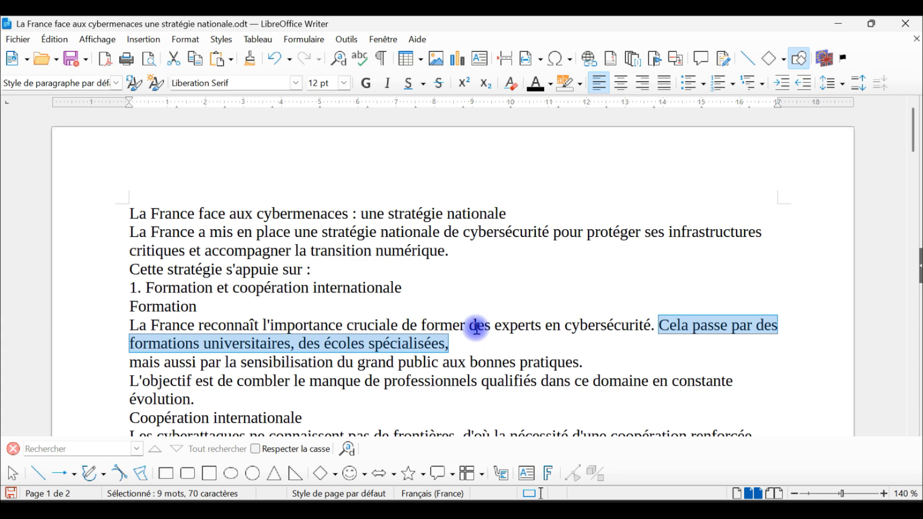
{"action": "key", "text": "ctrl+z"}
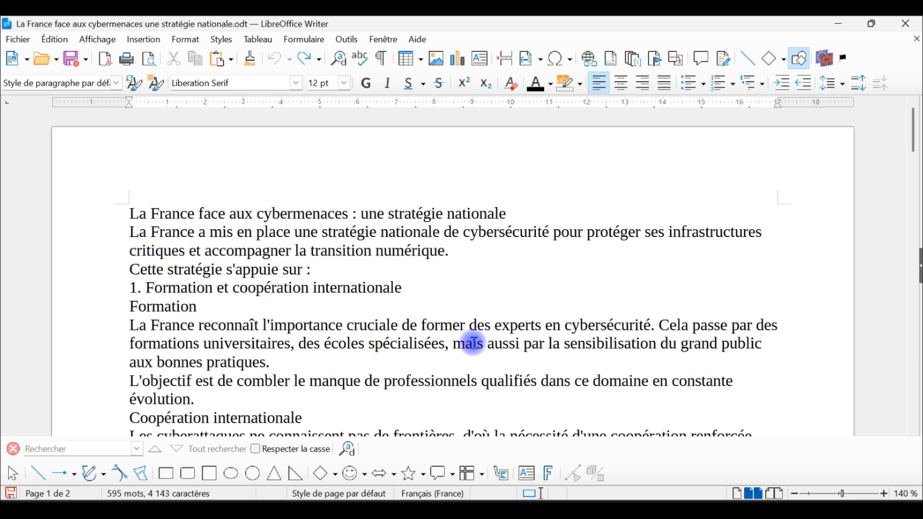
Select the entire "La France reconnaît…" paragraph, and the entire "L'objectif est de combler…" paragraph instead.
{"action": "triple_click", "coordinate": [473, 342]}
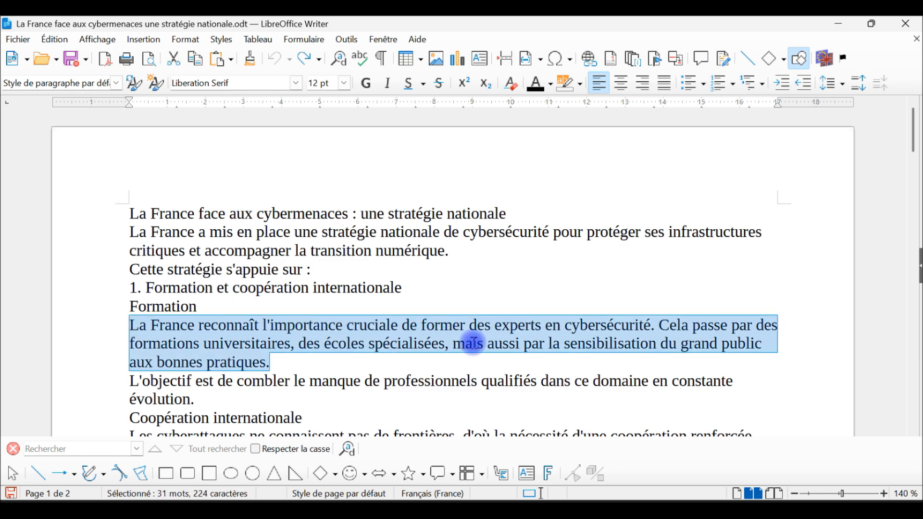
{"action": "scroll", "coordinate": [473, 335], "scroll_direction": "down", "scroll_amount": 3}
{"action": "triple_click", "coordinate": [432, 283]}
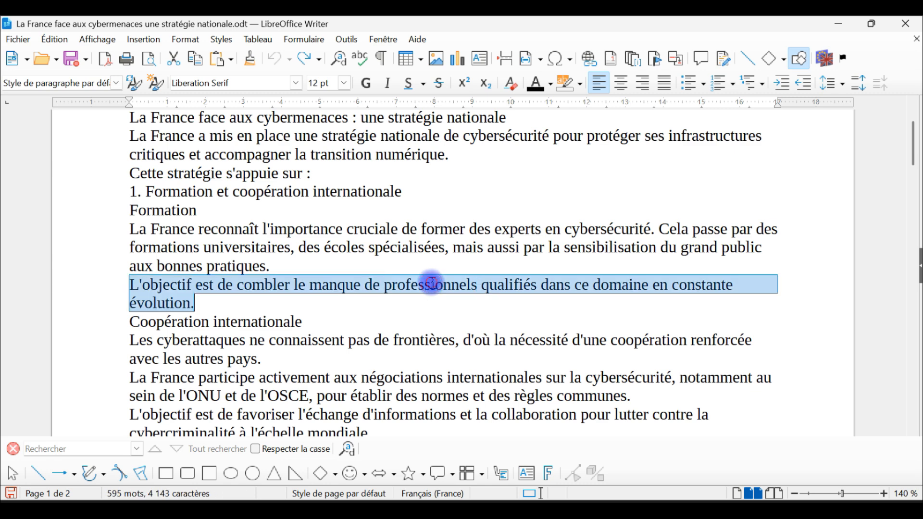
{"action": "scroll", "coordinate": [460, 339], "scroll_direction": "up", "scroll_amount": 3}
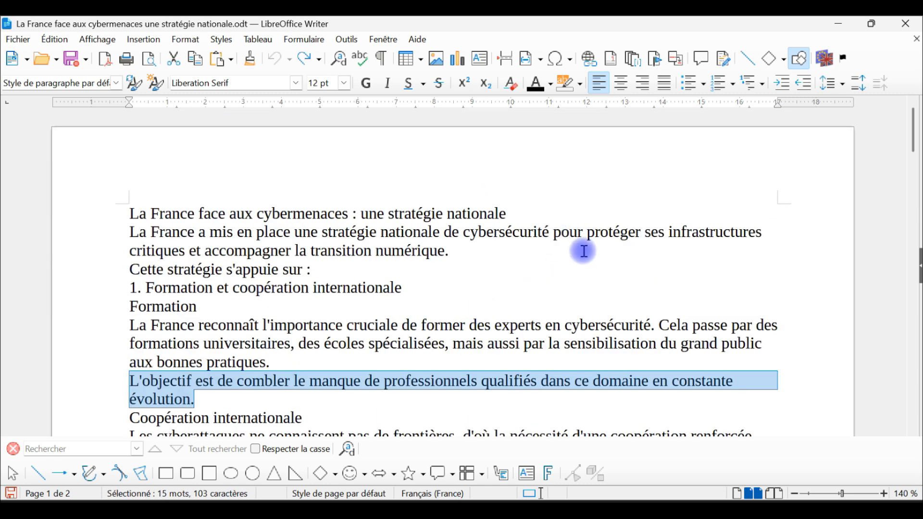
{"action": "scroll", "coordinate": [475, 225], "scroll_direction": "down", "scroll_amount": 1}
{"action": "scroll", "coordinate": [530, 231], "scroll_direction": "down", "scroll_amount": 1}
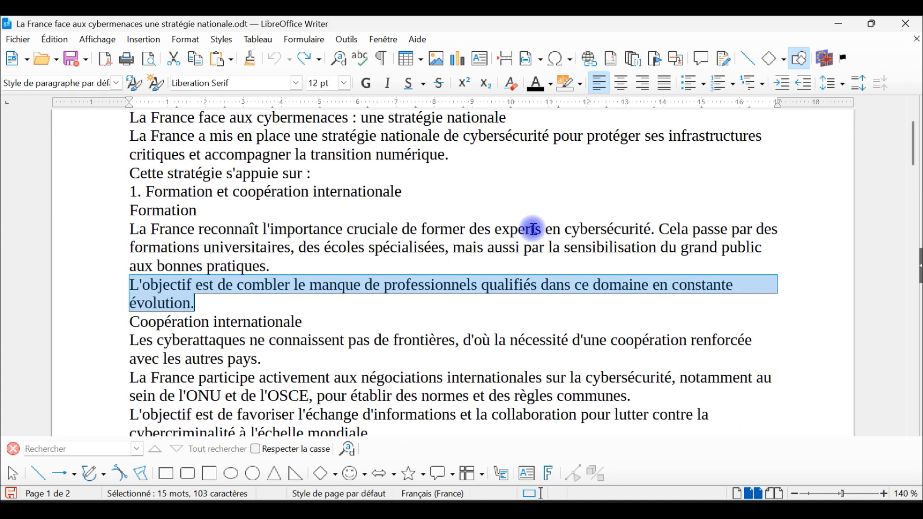
Turn on the display of formatting marks for the document.
{"action": "scroll", "coordinate": [431, 214], "scroll_direction": "up", "scroll_amount": 2}
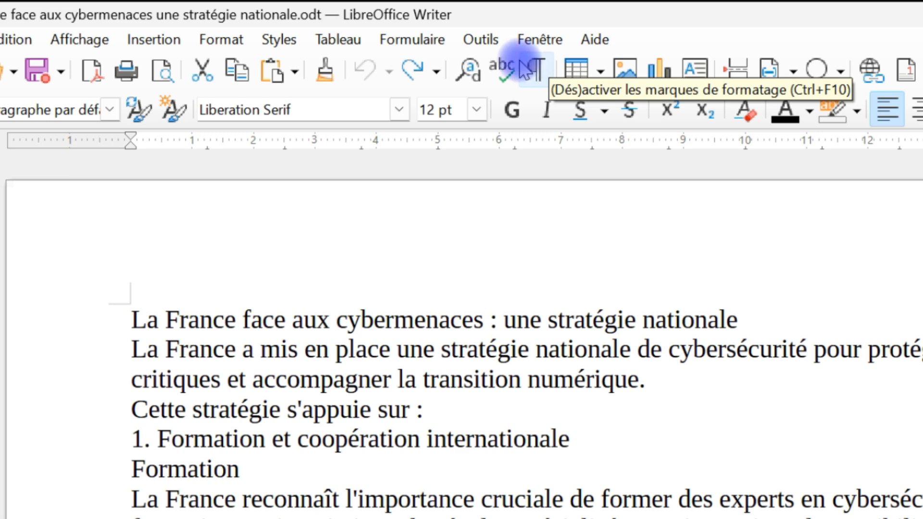
{"action": "left_click", "coordinate": [56, 40]}
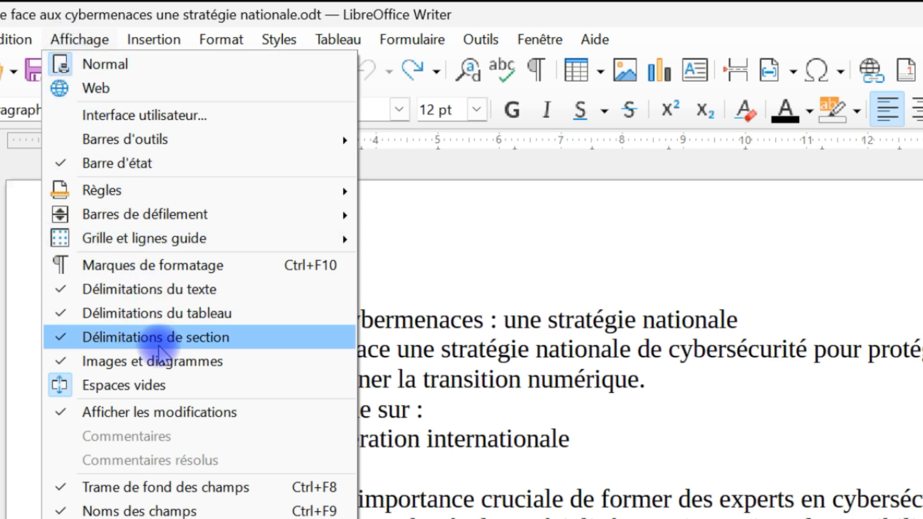
{"action": "left_click", "coordinate": [163, 268]}
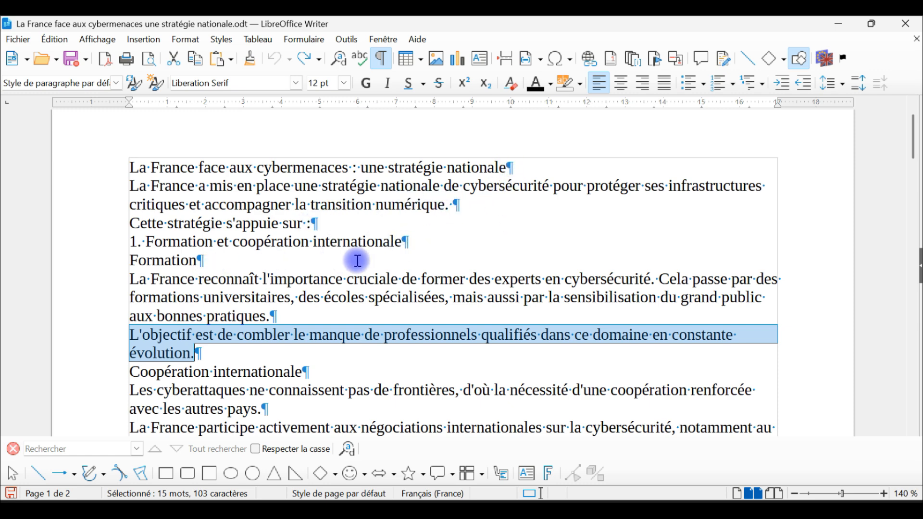
Try inserting an empty paragraph before the headings of sections 1 and 2, and undo both insertions.
{"action": "left_click", "coordinate": [294, 262]}
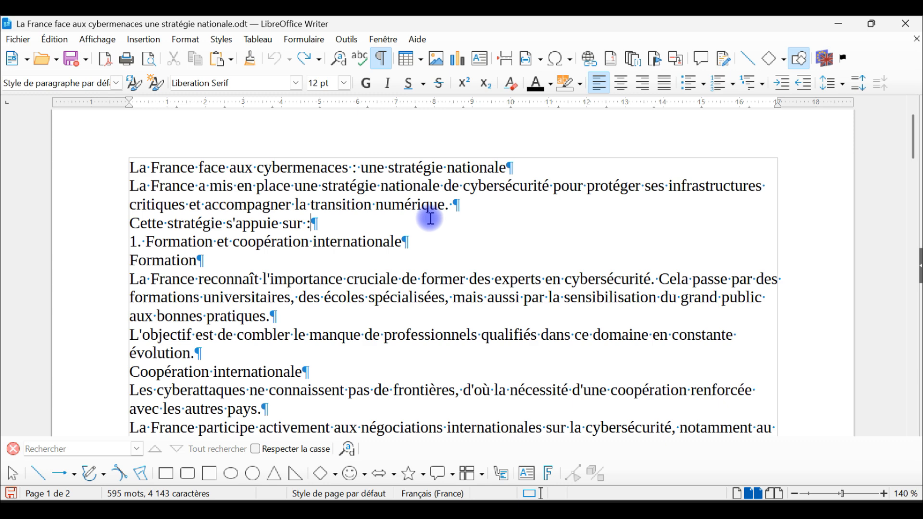
{"action": "key", "text": "Return"}
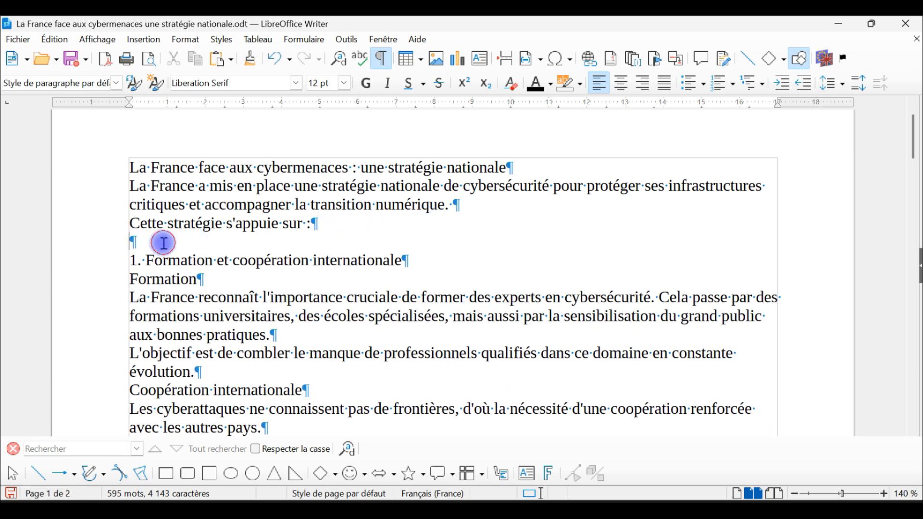
{"action": "scroll", "coordinate": [221, 283], "scroll_direction": "down", "scroll_amount": 2}
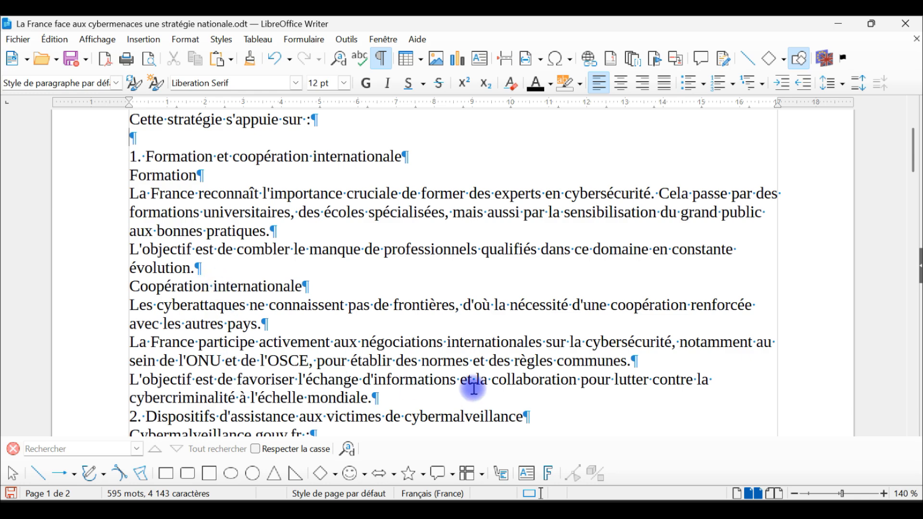
{"action": "key", "text": "Return"}
{"action": "scroll", "coordinate": [303, 332], "scroll_direction": "down", "scroll_amount": 2}
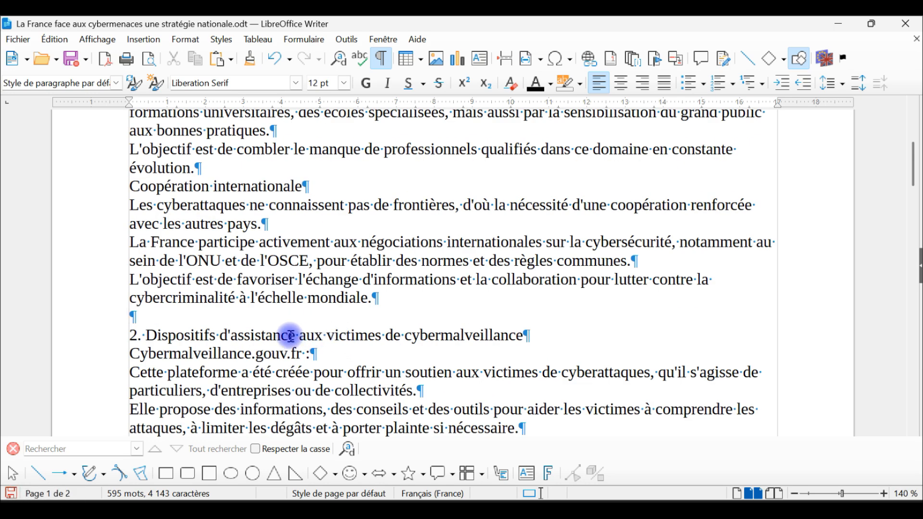
{"action": "scroll", "coordinate": [323, 307], "scroll_direction": "up", "scroll_amount": 5}
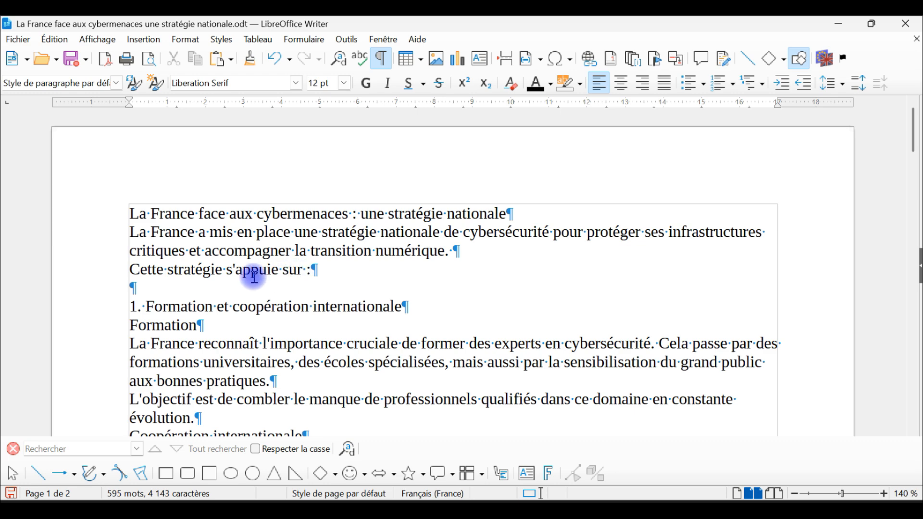
{"action": "left_click", "coordinate": [273, 60]}
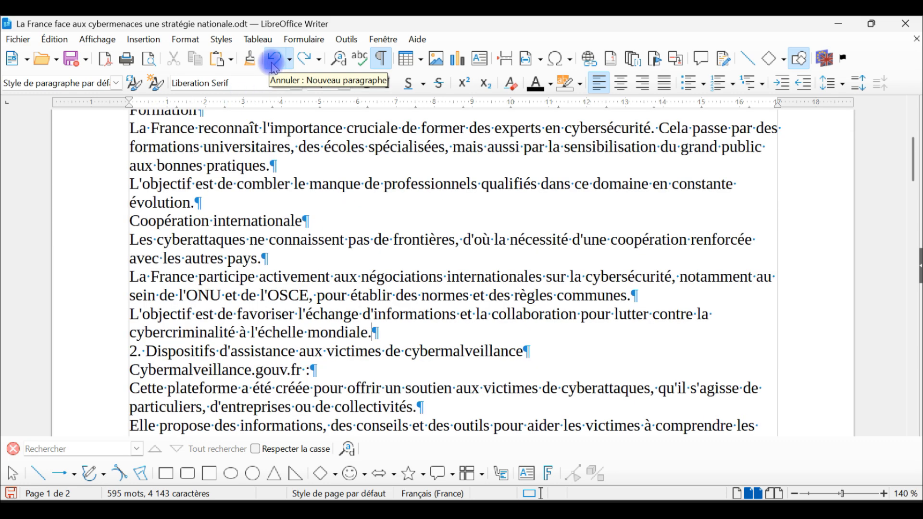
{"action": "left_click", "coordinate": [273, 61]}
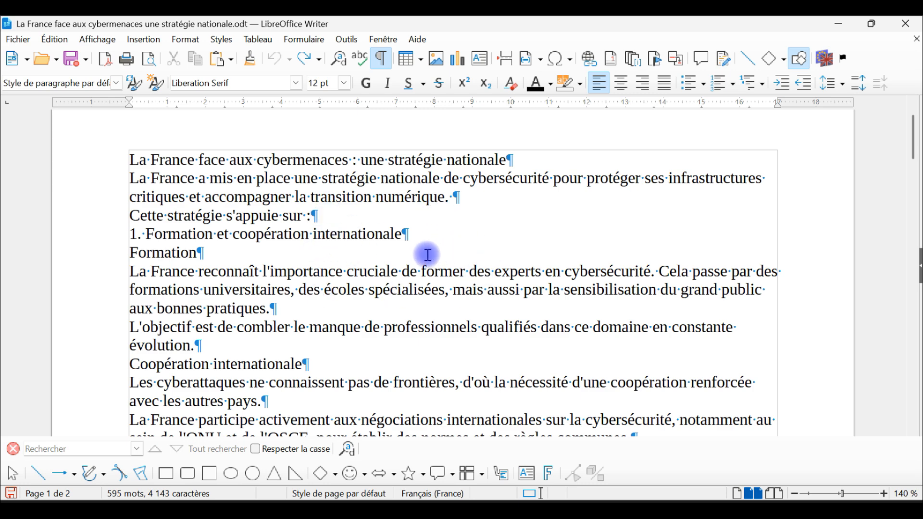
Add a series of empty paragraphs after the document's last paragraph, ending in "national qu'international.".
{"action": "scroll", "coordinate": [409, 266], "scroll_direction": "down", "scroll_amount": 15}
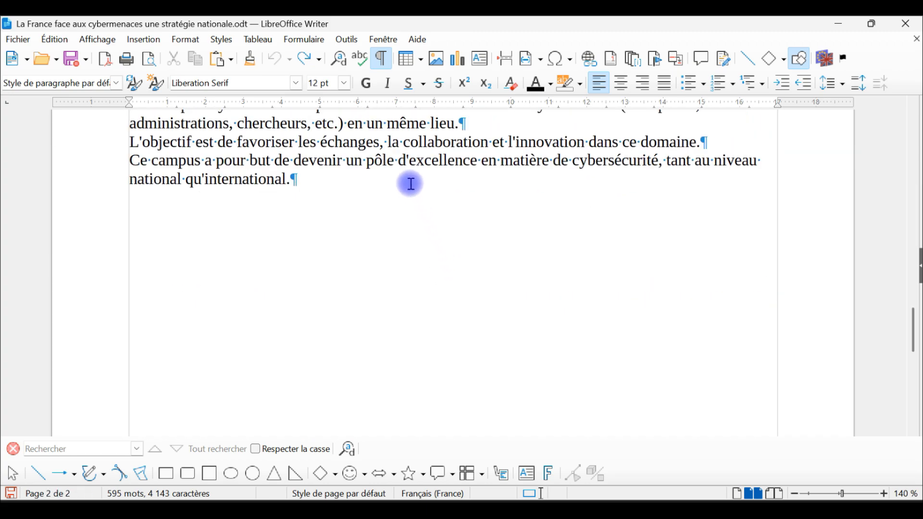
{"action": "left_click", "coordinate": [417, 180]}
{"action": "key", "text": "Return"}
{"action": "key", "text": "Return"}
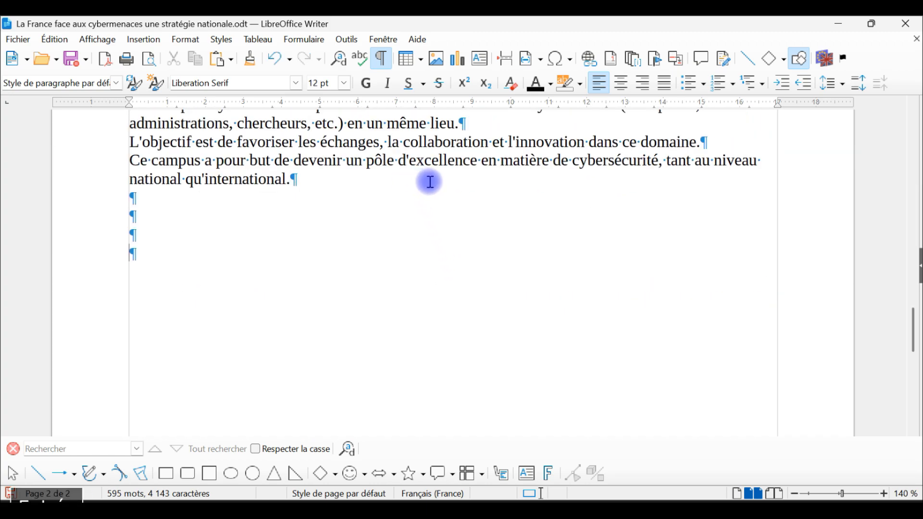
{"action": "key", "text": "Return"}
{"action": "key", "text": "Return"}
{"action": "key", "text": "Return"}
{"action": "key", "text": "Return"}
{"action": "key", "text": "Return"}
{"action": "key", "text": "Return"}
{"action": "key", "text": "Return"}
{"action": "key", "text": "Return"}
{"action": "key", "text": "Return"}
{"action": "key", "text": "Return"}
{"action": "key", "text": "Return"}
{"action": "key", "text": "Return"}
{"action": "key", "text": "Return"}
{"action": "key", "text": "Return"}
{"action": "key", "text": "Return"}
{"action": "key", "text": "Return"}
{"action": "key", "text": "Return"}
{"action": "key", "text": "Return"}
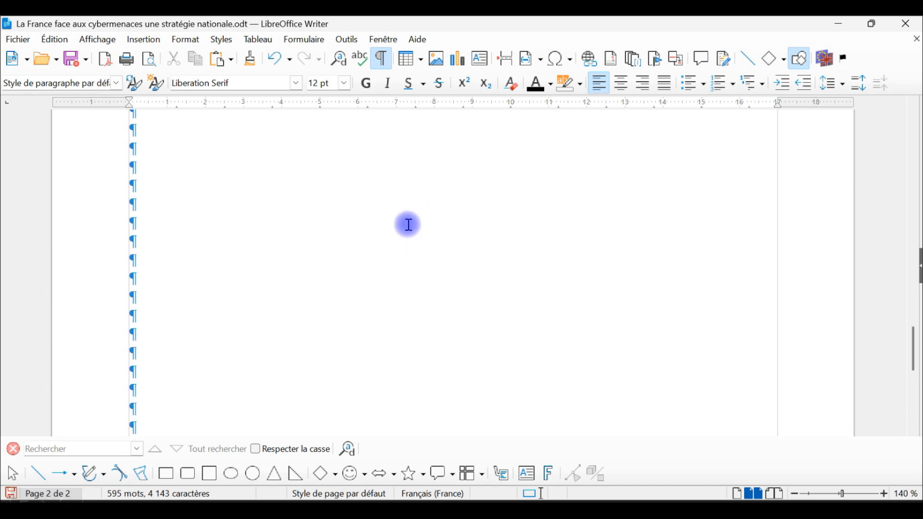
Hide the formatting marks and add more empty paragraphs at the document's end until a third page is created.
{"action": "scroll", "coordinate": [415, 236], "scroll_direction": "up", "scroll_amount": 5}
{"action": "left_click", "coordinate": [382, 61]}
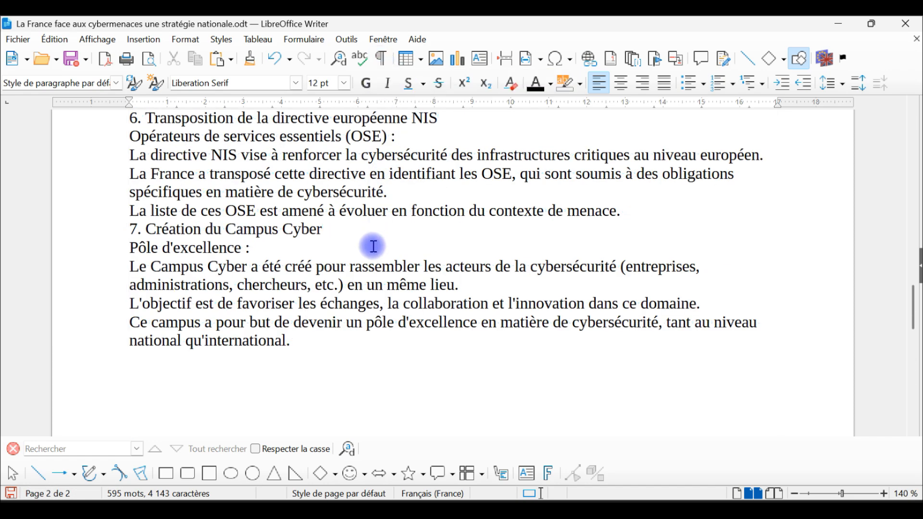
{"action": "scroll", "coordinate": [303, 231], "scroll_direction": "down", "scroll_amount": 8}
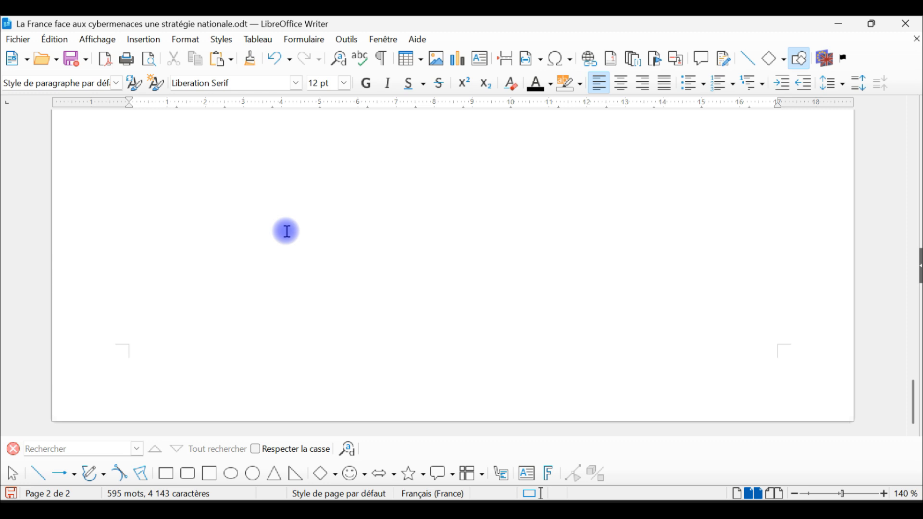
{"action": "key", "text": "Return"}
{"action": "key", "text": "Return"}
{"action": "key", "text": "Return"}
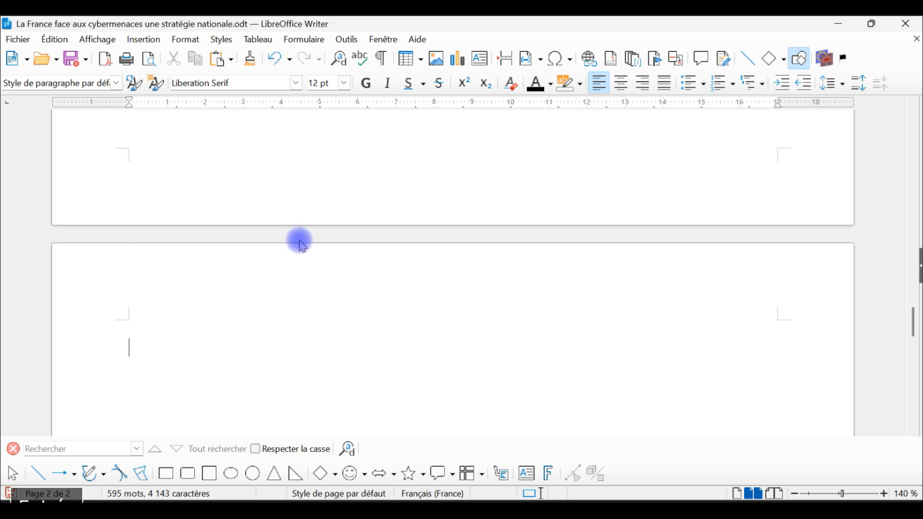
Preview the document's printout with three pages side by side, and close the preview.
{"action": "scroll", "coordinate": [325, 346], "scroll_direction": "up", "scroll_amount": 5}
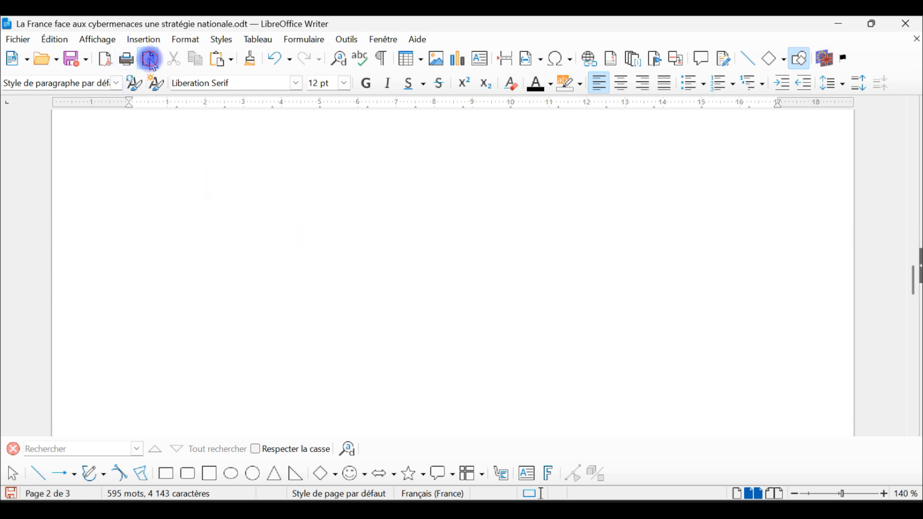
{"action": "left_click", "coordinate": [150, 59]}
{"action": "left_click", "coordinate": [69, 83]}
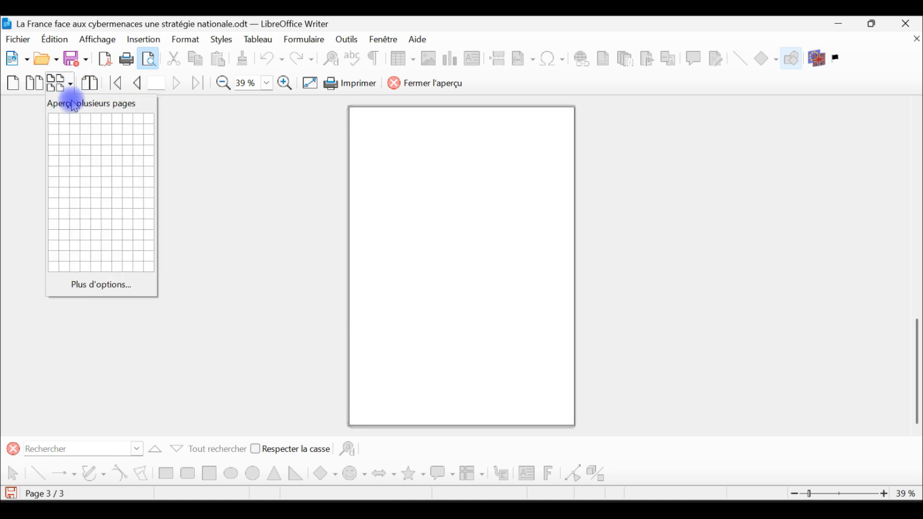
{"action": "left_click", "coordinate": [73, 118]}
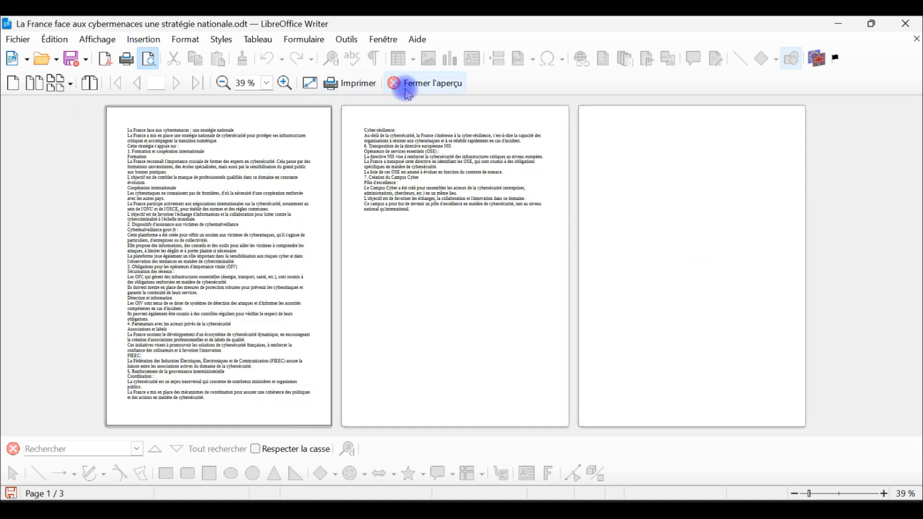
{"action": "left_click", "coordinate": [409, 86]}
Show the formatting marks again and delete all the empty paragraphs following the document's last paragraph.
{"action": "scroll", "coordinate": [402, 281], "scroll_direction": "up", "scroll_amount": 5}
{"action": "scroll", "coordinate": [397, 115], "scroll_direction": "down", "scroll_amount": 3}
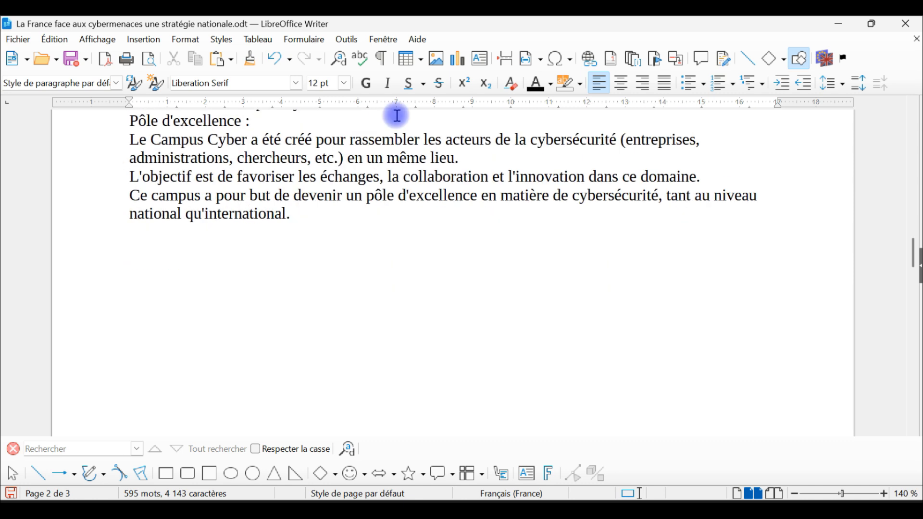
{"action": "left_click", "coordinate": [382, 59]}
{"action": "scroll", "coordinate": [354, 254], "scroll_direction": "down", "scroll_amount": 15}
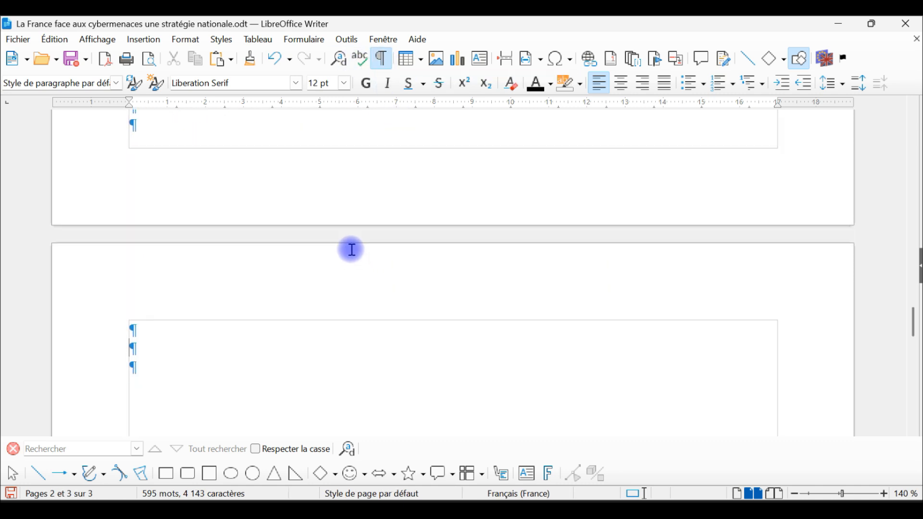
{"action": "scroll", "coordinate": [320, 266], "scroll_direction": "up", "scroll_amount": 8}
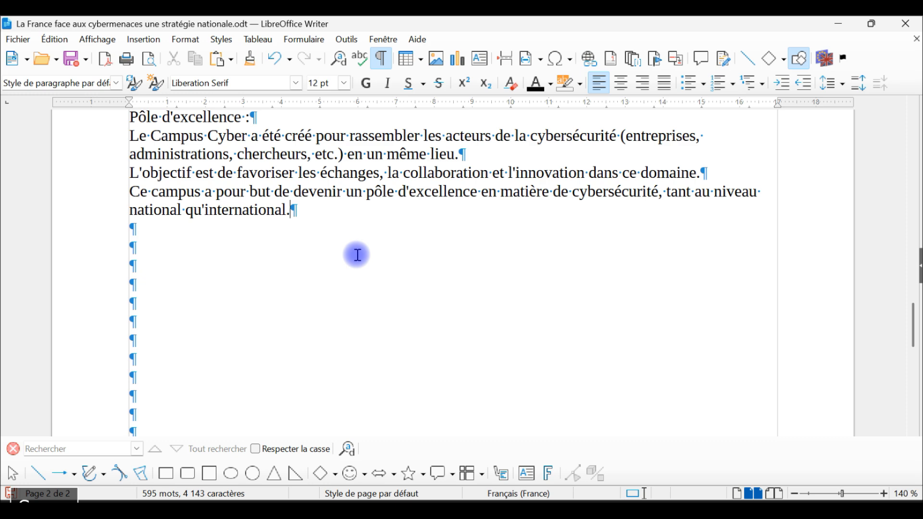
{"action": "scroll", "coordinate": [365, 252], "scroll_direction": "down", "scroll_amount": 5}
{"action": "scroll", "coordinate": [373, 250], "scroll_direction": "up", "scroll_amount": 5}
{"action": "scroll", "coordinate": [378, 253], "scroll_direction": "down", "scroll_amount": 2}
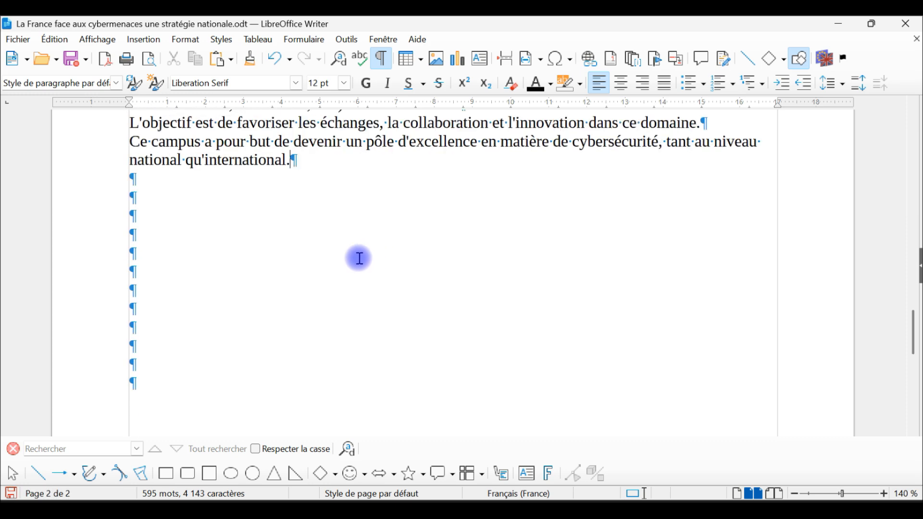
{"action": "left_click", "coordinate": [229, 373], "text": "shift"}
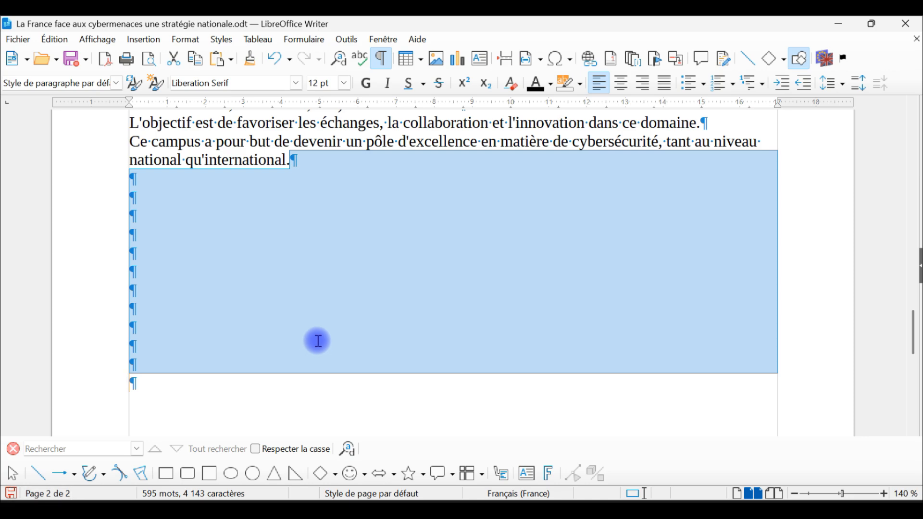
{"action": "key", "text": "Delete"}
Bold "Électriques" in the FIEEC paragraph and "cybersécurité" in the "Ces initiatives visent…" paragraph.
{"action": "scroll", "coordinate": [424, 264], "scroll_direction": "up", "scroll_amount": 5}
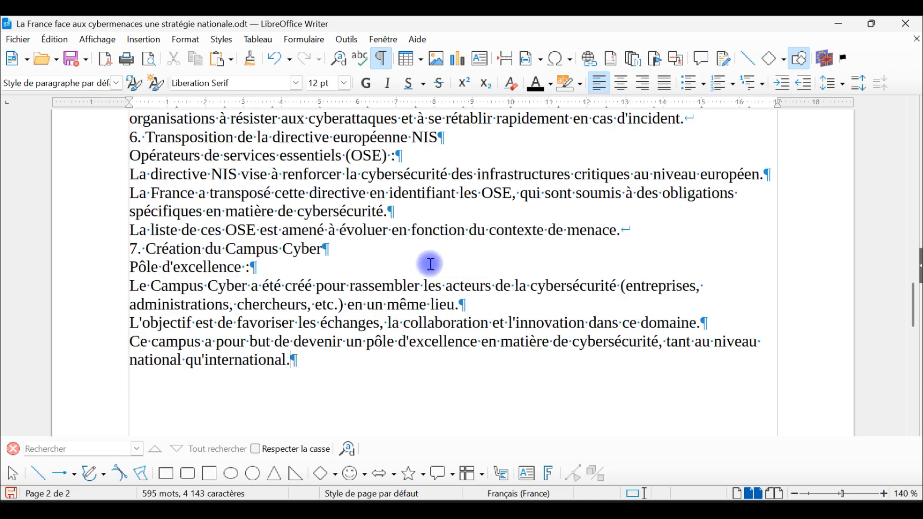
{"action": "scroll", "coordinate": [432, 279], "scroll_direction": "up", "scroll_amount": 4}
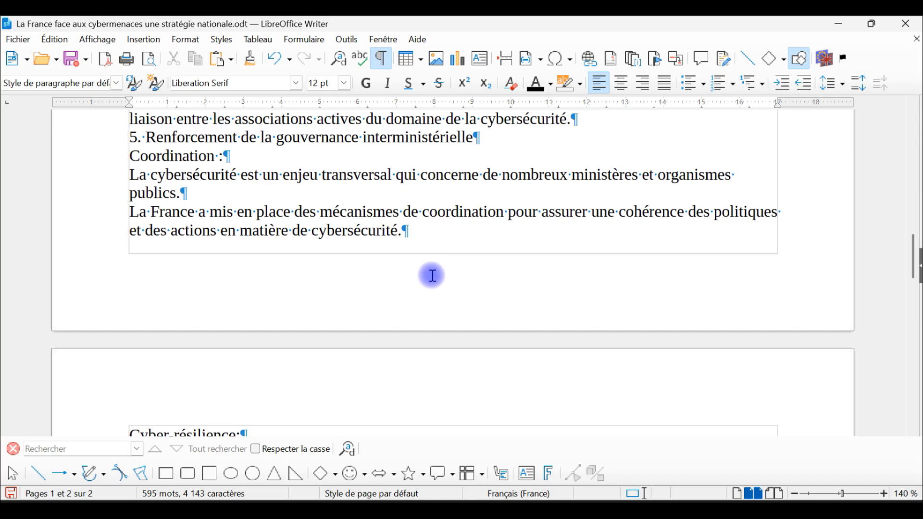
{"action": "scroll", "coordinate": [434, 280], "scroll_direction": "up", "scroll_amount": 3}
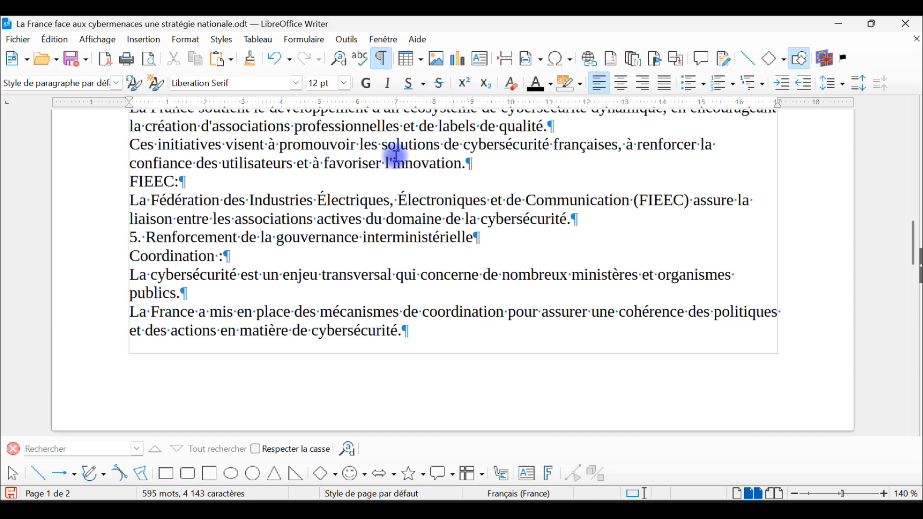
{"action": "double_click", "coordinate": [351, 198]}
{"action": "left_click", "coordinate": [367, 83]}
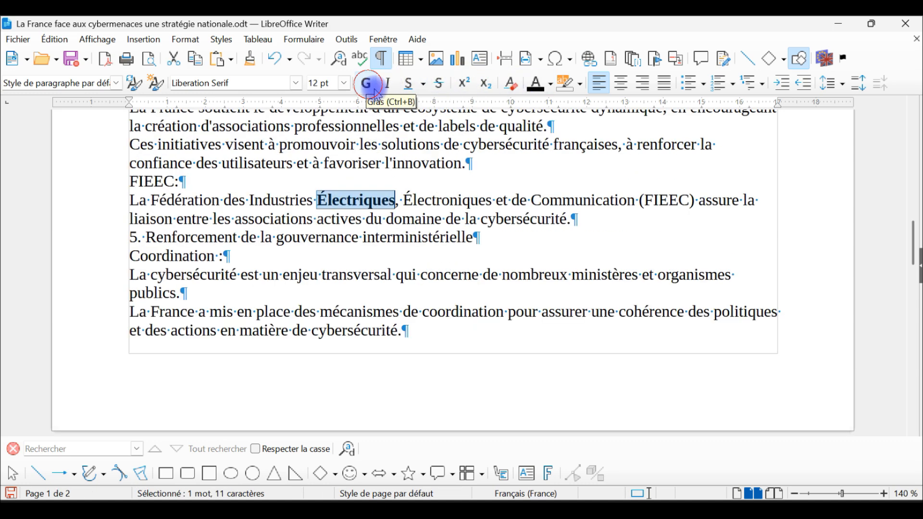
{"action": "double_click", "coordinate": [519, 150]}
{"action": "left_click", "coordinate": [366, 83]}
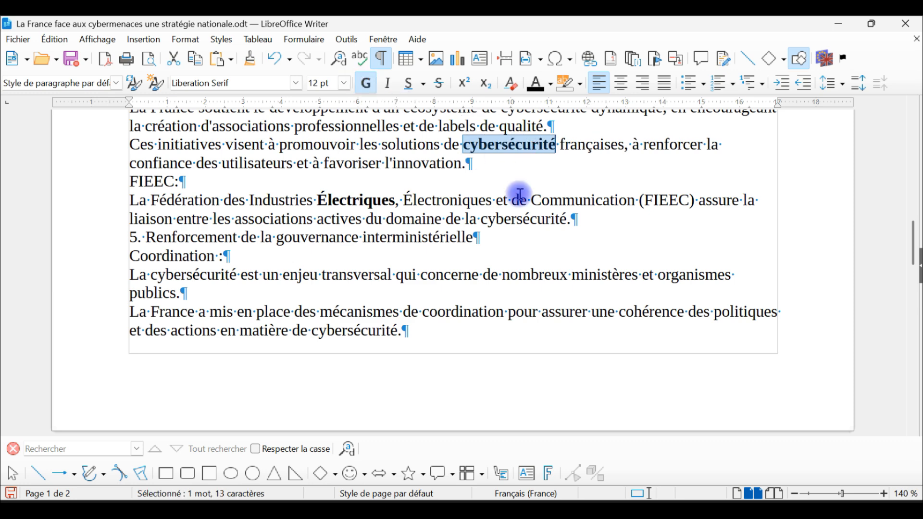
Try bolding "Communication" in the FIEEC paragraph and "acteurs" in heading 4 together, and undo all the bold formatting.
{"action": "double_click", "coordinate": [598, 202]}
{"action": "scroll", "coordinate": [412, 220], "scroll_direction": "up", "scroll_amount": 3}
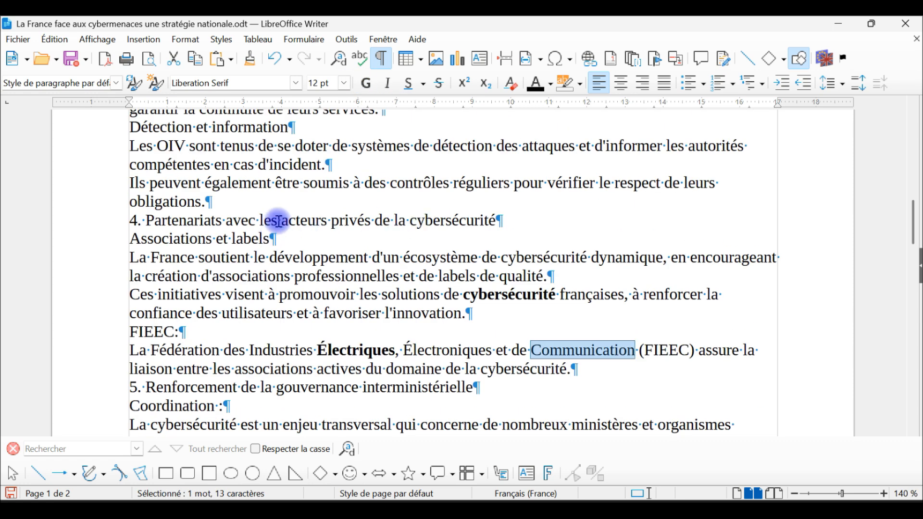
{"action": "double_click", "coordinate": [297, 221], "text": "ctrl"}
{"action": "left_click", "coordinate": [366, 83]}
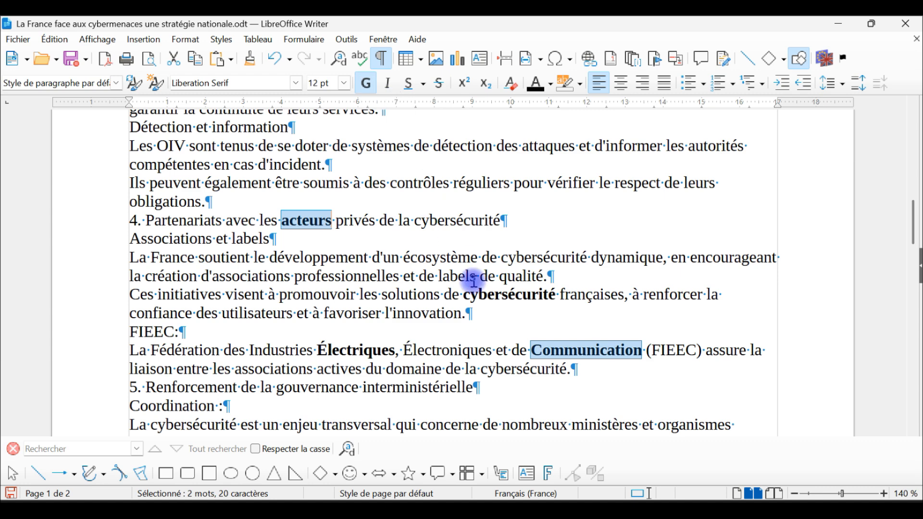
{"action": "left_click", "coordinate": [276, 59]}
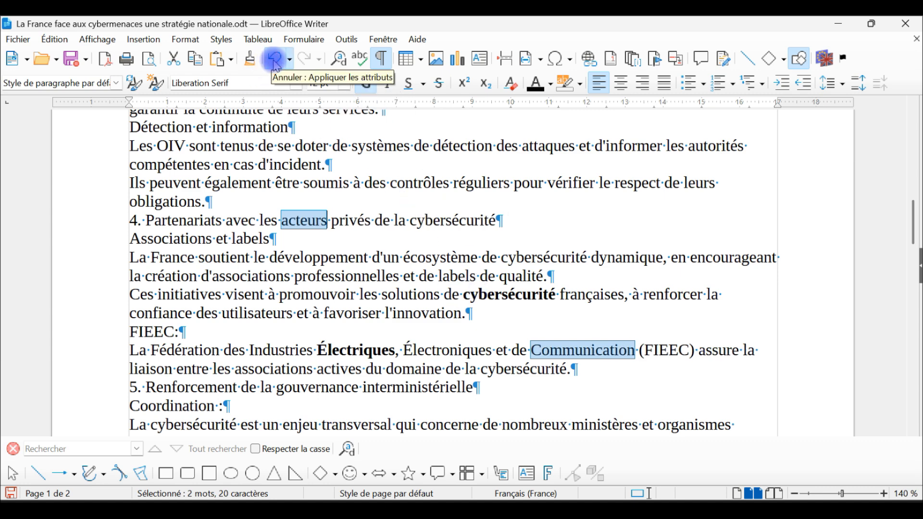
{"action": "left_click", "coordinate": [276, 59]}
{"action": "left_click", "coordinate": [275, 59]}
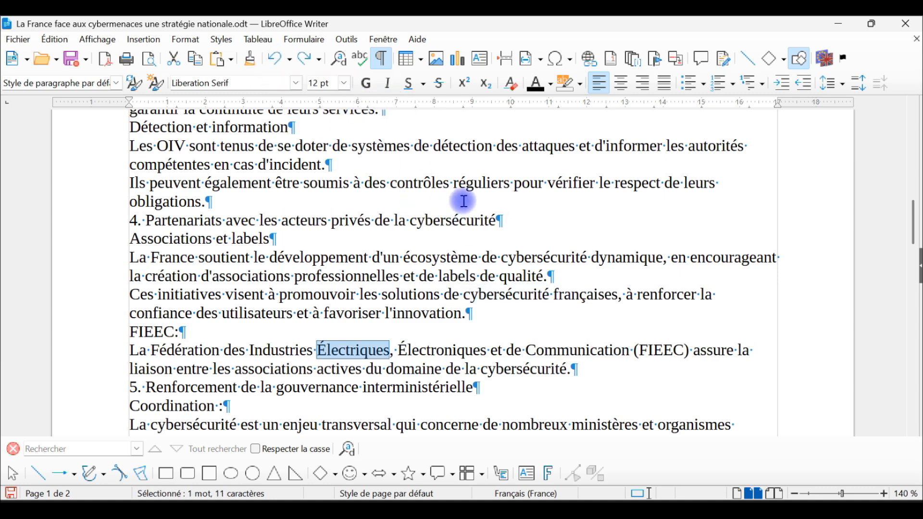
Select the text "Formation et coopération internationale" of heading 1 without its number.
{"action": "scroll", "coordinate": [418, 358], "scroll_direction": "up", "scroll_amount": 12}
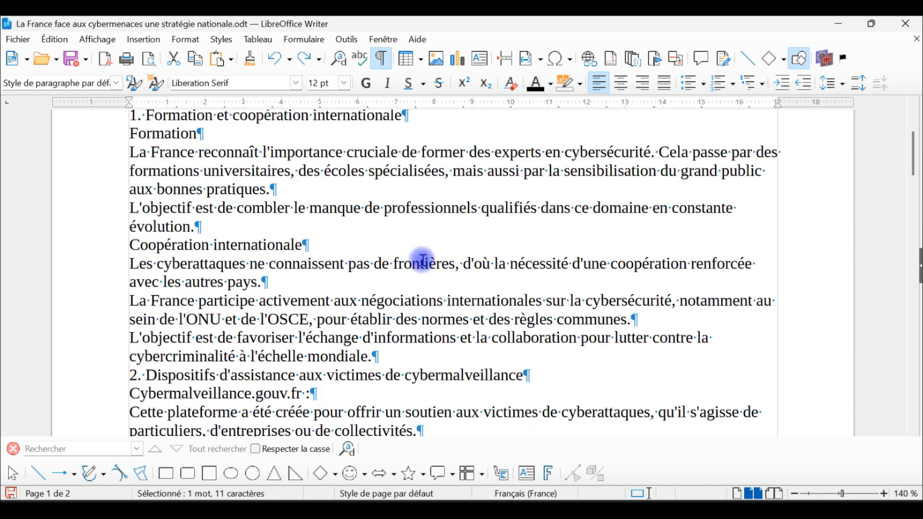
{"action": "scroll", "coordinate": [417, 233], "scroll_direction": "up", "scroll_amount": 3}
{"action": "triple_click", "coordinate": [177, 215]}
{"action": "left_click", "coordinate": [147, 216], "text": "shift"}
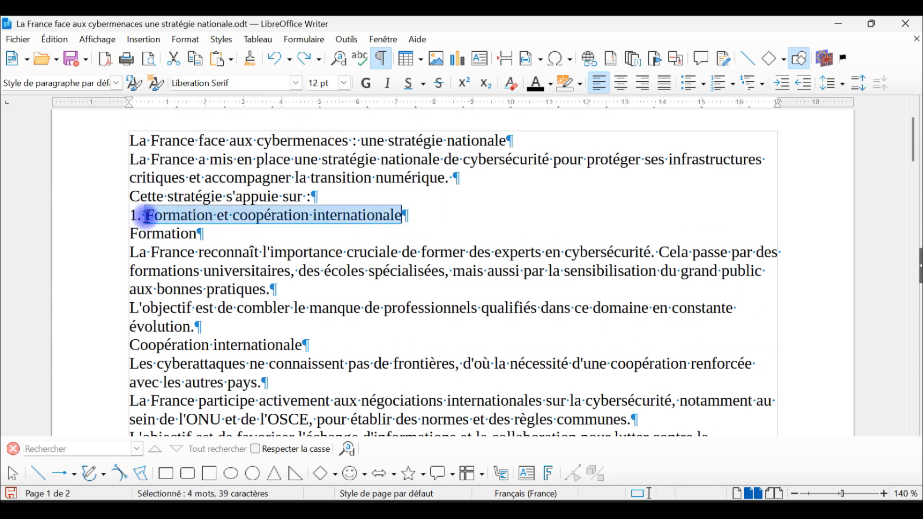
Select headings 1, 2 and 4 together, including their numbers.
{"action": "double_click", "coordinate": [183, 217]}
{"action": "left_click_drag", "start_coordinate": [420, 215], "coordinate": [113, 220]}
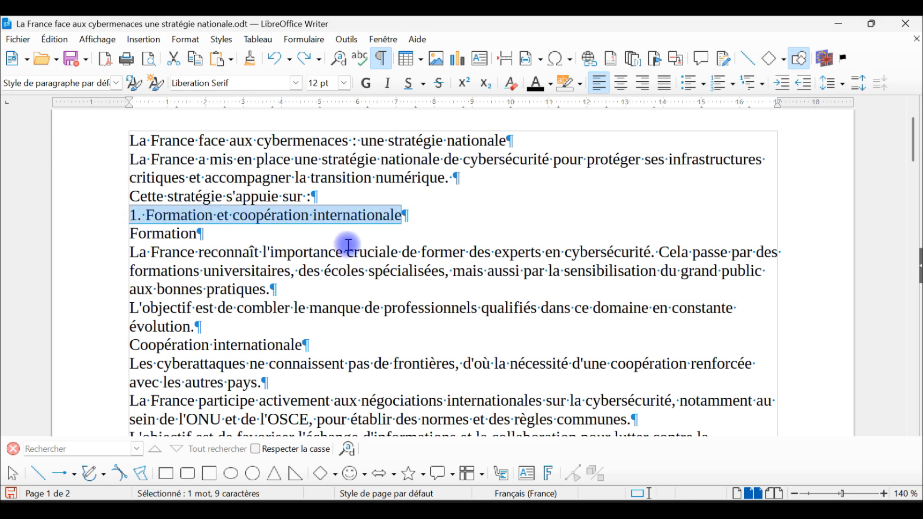
{"action": "scroll", "coordinate": [377, 243], "scroll_direction": "down", "scroll_amount": 3}
{"action": "left_click_drag", "start_coordinate": [552, 324], "coordinate": [57, 324]}
{"action": "scroll", "coordinate": [375, 321], "scroll_direction": "down", "scroll_amount": 1}
{"action": "scroll", "coordinate": [375, 321], "scroll_direction": "down", "scroll_amount": 7}
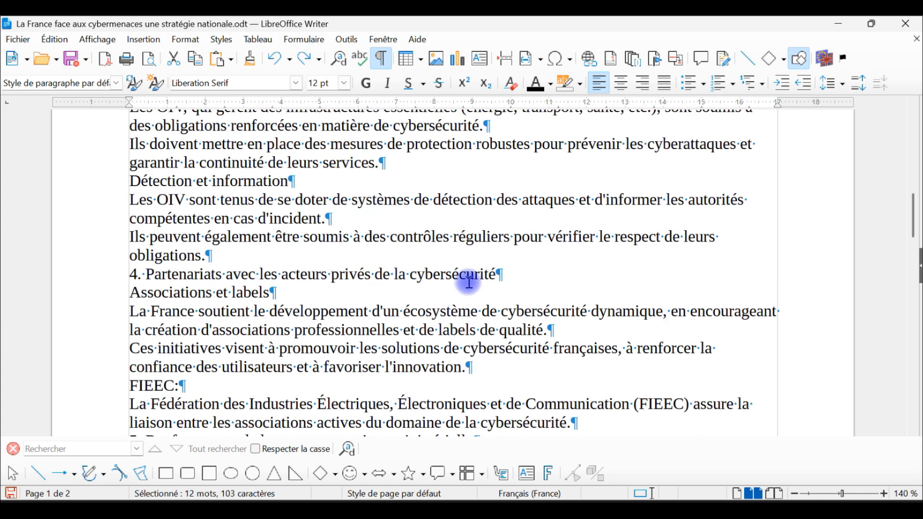
{"action": "left_click_drag", "start_coordinate": [546, 269], "coordinate": [108, 269]}
Add headings 6, 7 and 5, with their numbers, to the multiple selection.
{"action": "scroll", "coordinate": [365, 268], "scroll_direction": "down", "scroll_amount": 10}
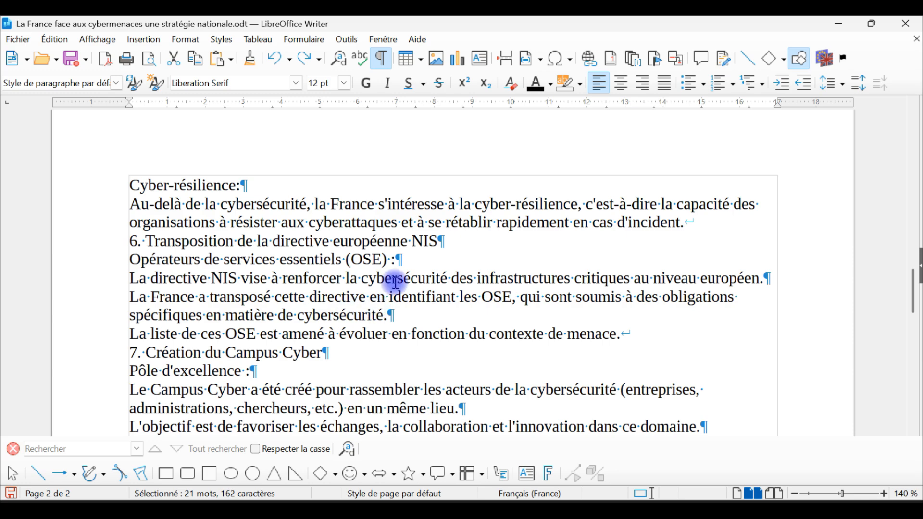
{"action": "left_click_drag", "start_coordinate": [464, 240], "coordinate": [89, 240]}
{"action": "scroll", "coordinate": [275, 305], "scroll_direction": "down", "scroll_amount": 2}
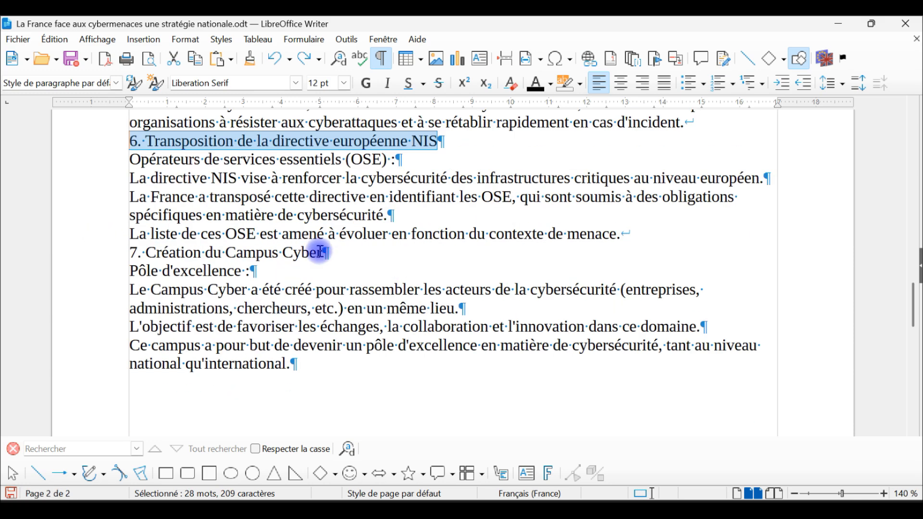
{"action": "left_click_drag", "start_coordinate": [342, 255], "coordinate": [78, 255]}
{"action": "scroll", "coordinate": [305, 276], "scroll_direction": "down", "scroll_amount": 5}
{"action": "scroll", "coordinate": [305, 276], "scroll_direction": "up", "scroll_amount": 16}
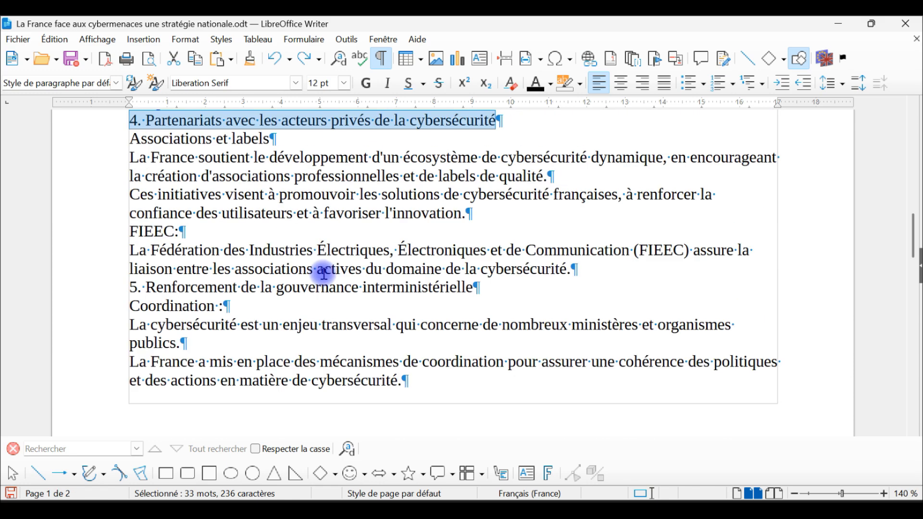
{"action": "left_click_drag", "start_coordinate": [487, 289], "coordinate": [94, 284]}
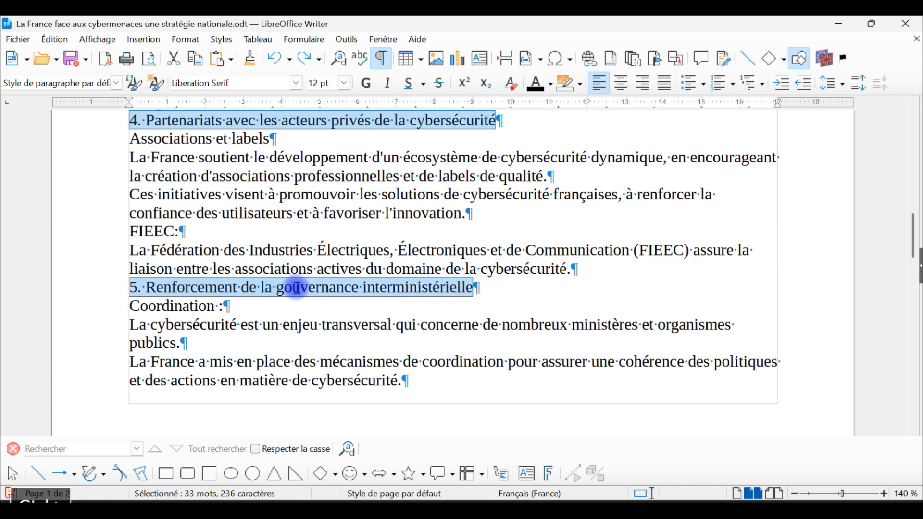
Review the selected numbered headings and try applying the Titre 1 paragraph style to them.
{"action": "scroll", "coordinate": [299, 286], "scroll_direction": "up", "scroll_amount": 3}
{"action": "scroll", "coordinate": [347, 284], "scroll_direction": "up", "scroll_amount": 6}
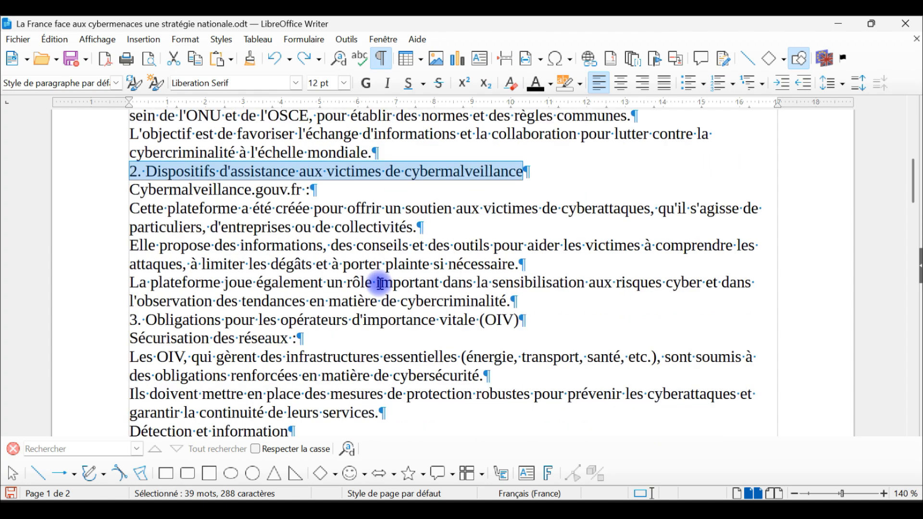
{"action": "scroll", "coordinate": [393, 280], "scroll_direction": "up", "scroll_amount": 7}
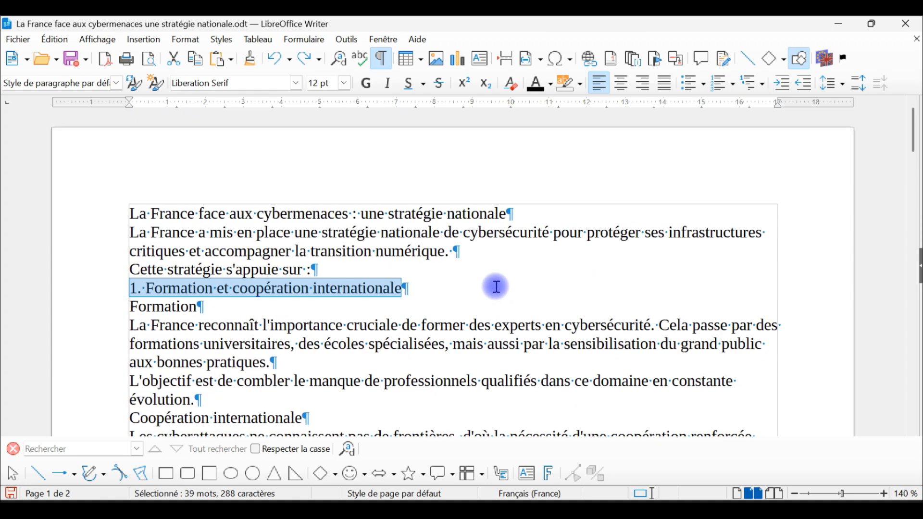
{"action": "scroll", "coordinate": [492, 286], "scroll_direction": "down", "scroll_amount": 20}
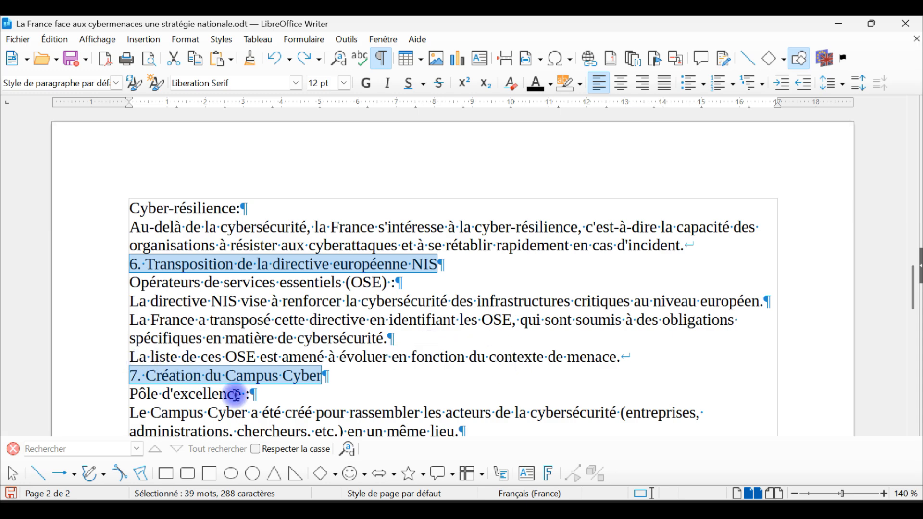
{"action": "scroll", "coordinate": [289, 289], "scroll_direction": "up", "scroll_amount": 13}
{"action": "scroll", "coordinate": [256, 286], "scroll_direction": "up", "scroll_amount": 10}
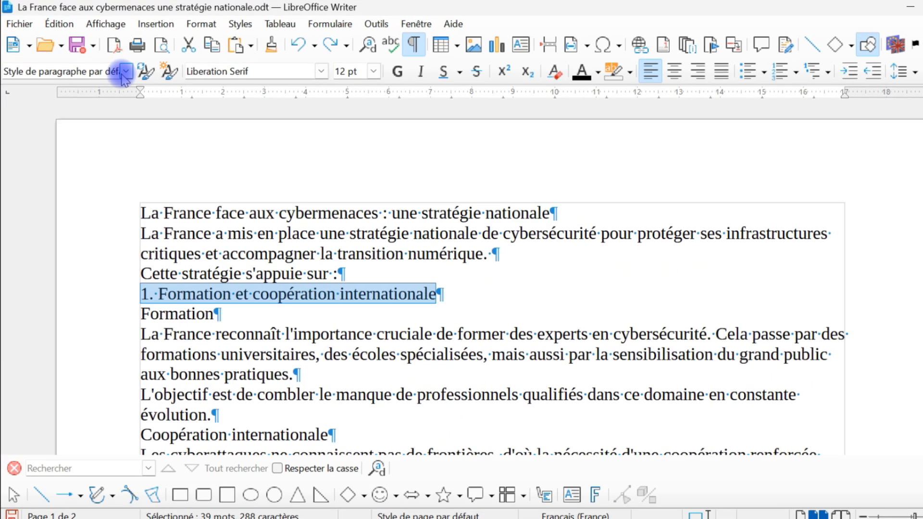
{"action": "left_click", "coordinate": [116, 83]}
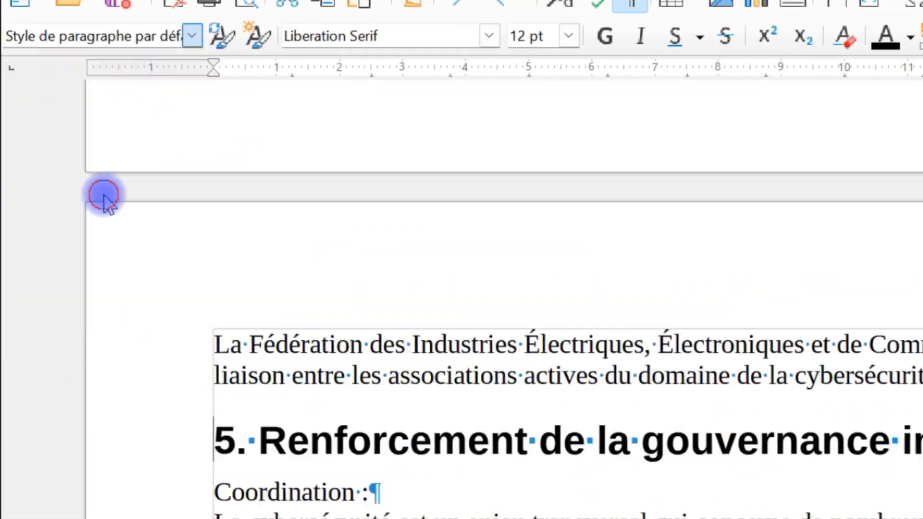
{"action": "triple_click", "coordinate": [484, 392]}
Check how Titre 1 affects the text just before headings 6 and 7, and undo the style.
{"action": "scroll", "coordinate": [473, 366], "scroll_direction": "down", "scroll_amount": 4}
{"action": "triple_click", "coordinate": [403, 251], "text": "ctrl"}
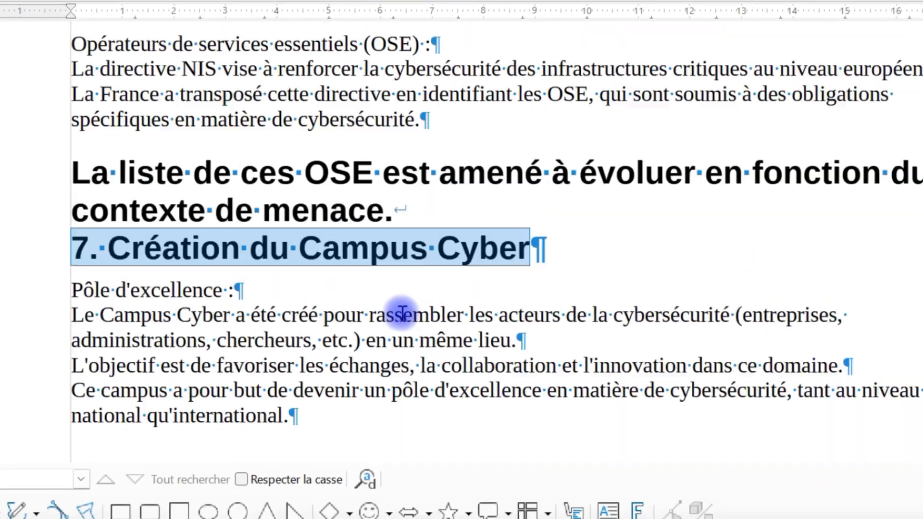
{"action": "scroll", "coordinate": [402, 315], "scroll_direction": "up", "scroll_amount": 3}
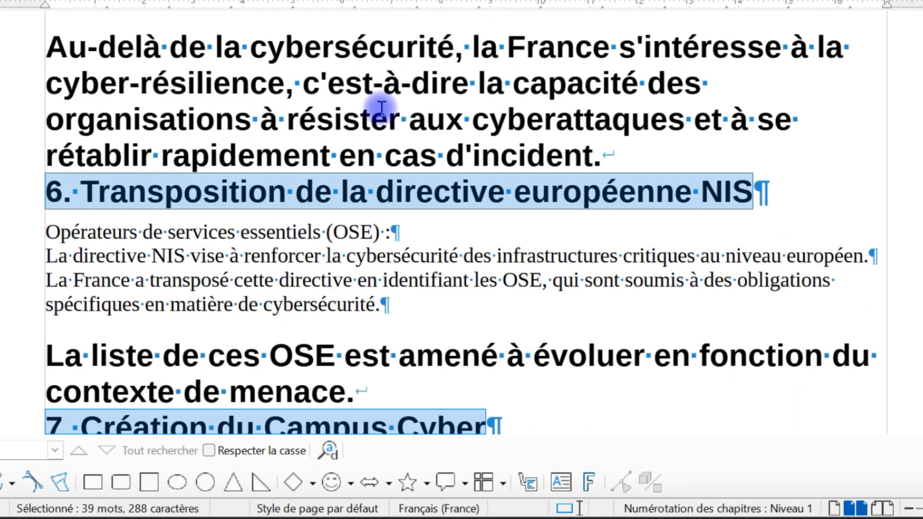
{"action": "scroll", "coordinate": [384, 117], "scroll_direction": "up", "scroll_amount": 1}
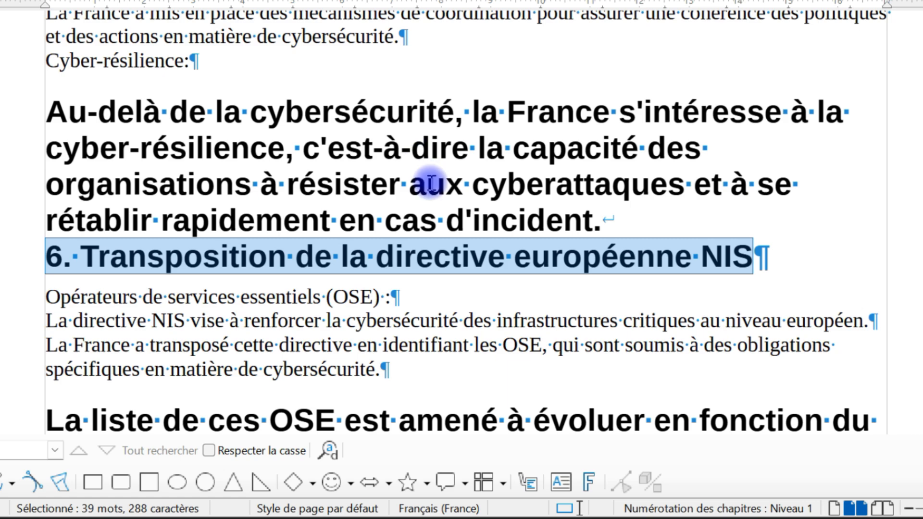
{"action": "scroll", "coordinate": [439, 174], "scroll_direction": "down", "scroll_amount": 5}
{"action": "scroll", "coordinate": [246, 198], "scroll_direction": "up", "scroll_amount": 2}
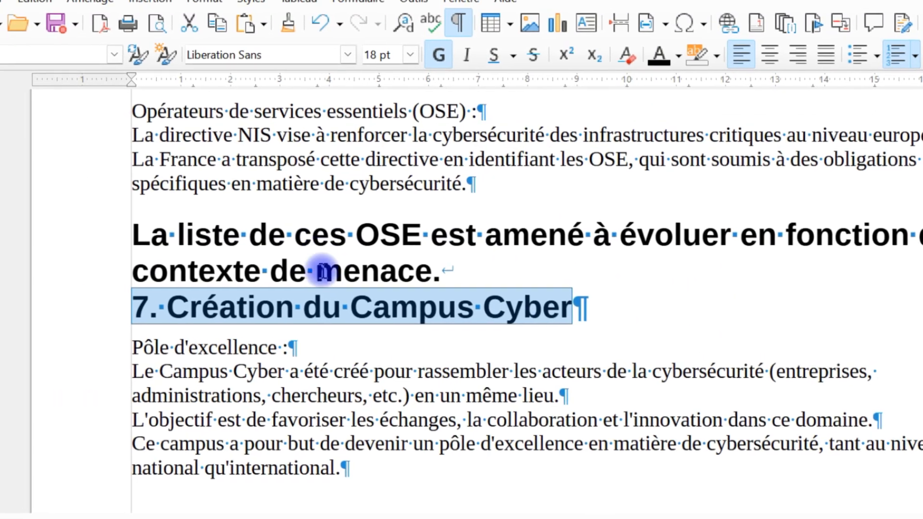
{"action": "scroll", "coordinate": [367, 258], "scroll_direction": "up", "scroll_amount": 1}
{"action": "scroll", "coordinate": [398, 285], "scroll_direction": "up", "scroll_amount": 1}
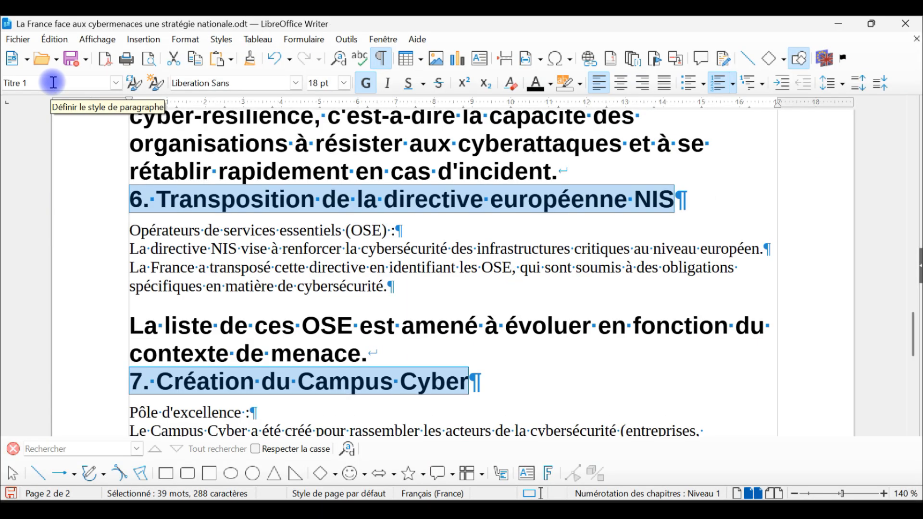
{"action": "left_click", "coordinate": [275, 59]}
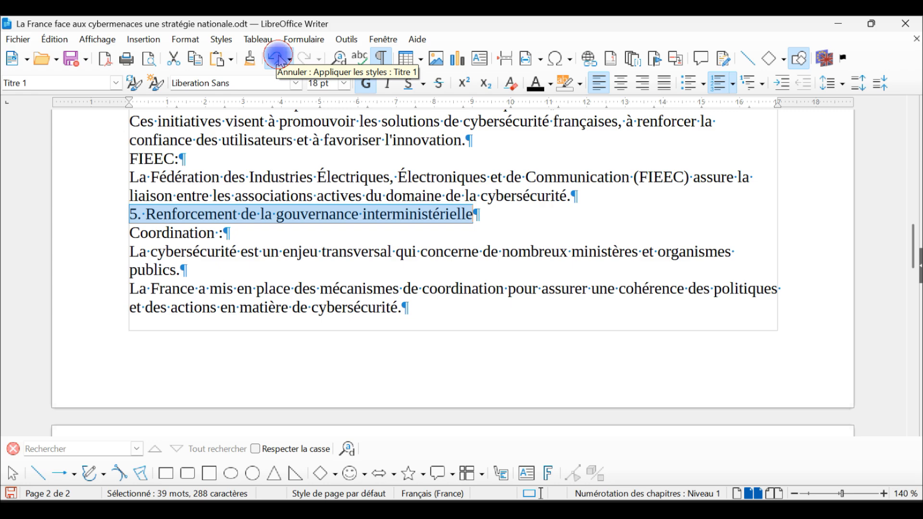
Select the whole document and apply the Corps de texte paragraph style.
{"action": "scroll", "coordinate": [354, 280], "scroll_direction": "up", "scroll_amount": 8}
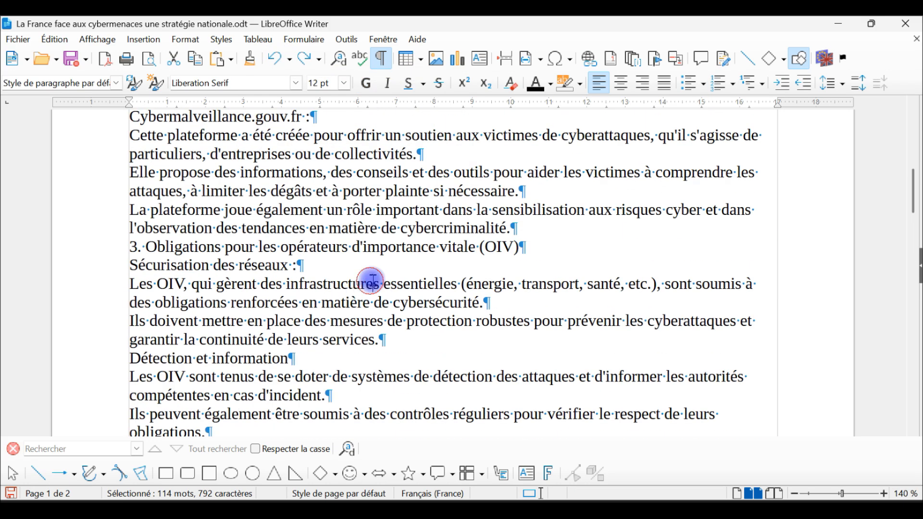
{"action": "left_click", "coordinate": [371, 281]}
{"action": "key", "text": "ctrl+a"}
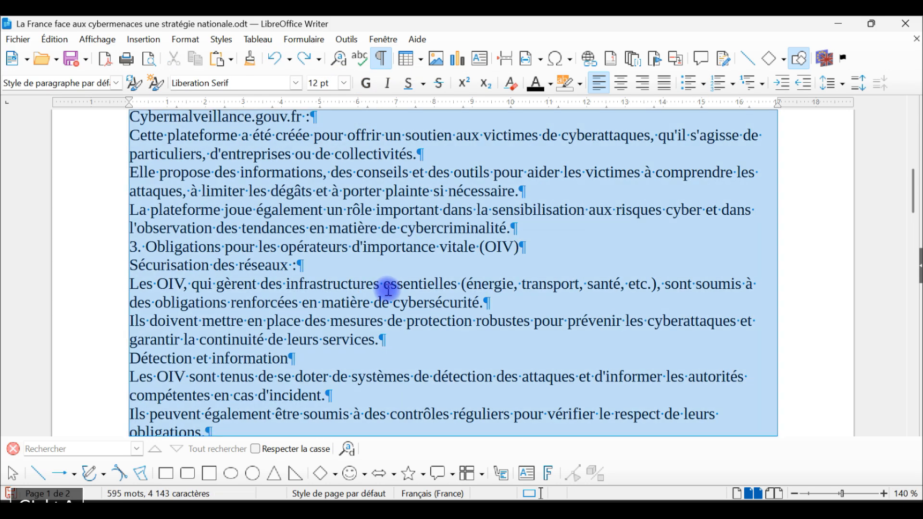
{"action": "scroll", "coordinate": [383, 296], "scroll_direction": "up", "scroll_amount": 8}
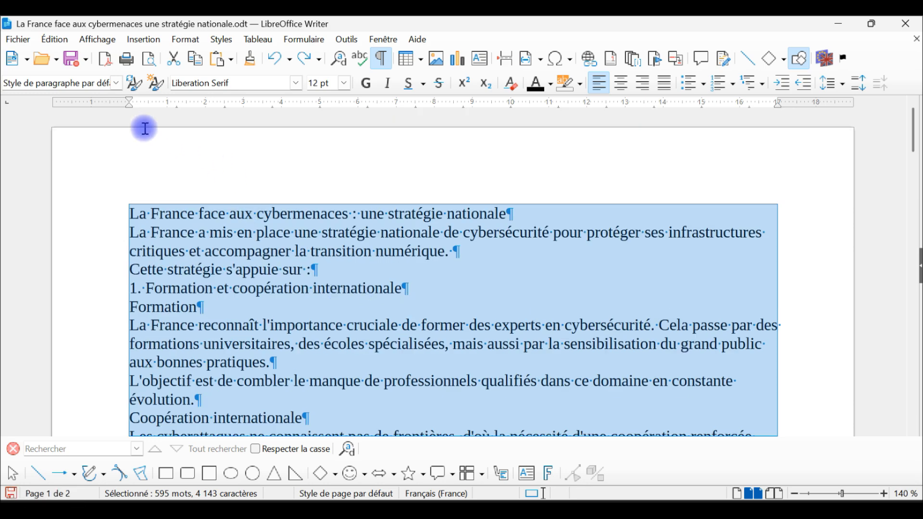
{"action": "left_click", "coordinate": [116, 83]}
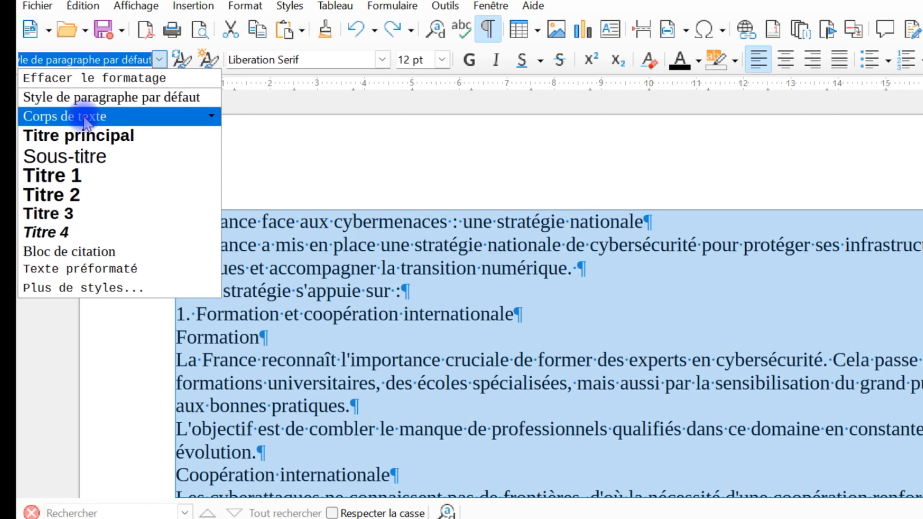
{"action": "left_click", "coordinate": [56, 130]}
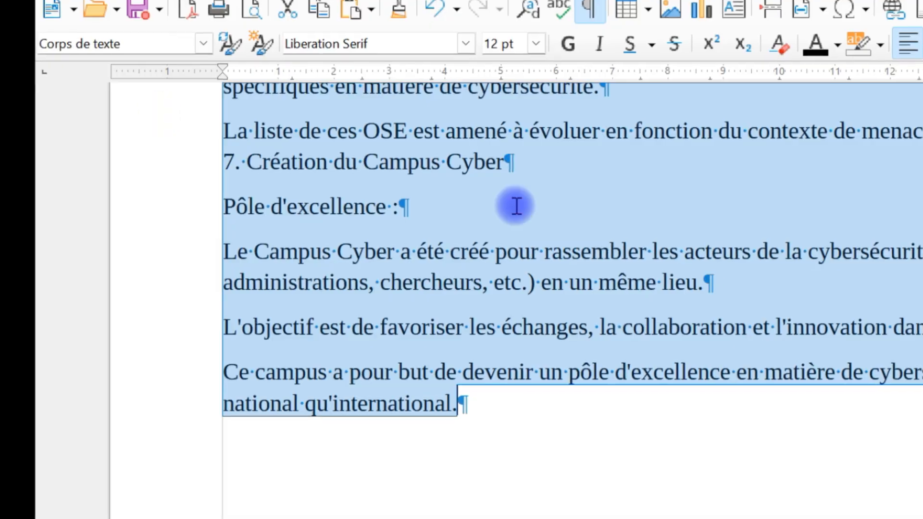
Replace the line break between "contexte de menace." and heading 7 with a paragraph break, and select the preceding paragraph to check the separation.
{"action": "scroll", "coordinate": [652, 344], "scroll_direction": "up", "scroll_amount": 10}
{"action": "scroll", "coordinate": [645, 342], "scroll_direction": "down", "scroll_amount": 5}
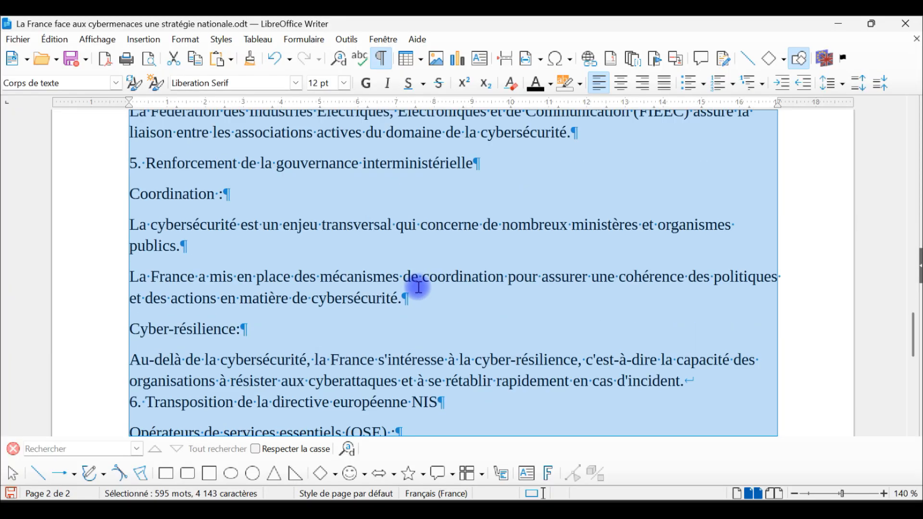
{"action": "scroll", "coordinate": [419, 287], "scroll_direction": "down", "scroll_amount": 6}
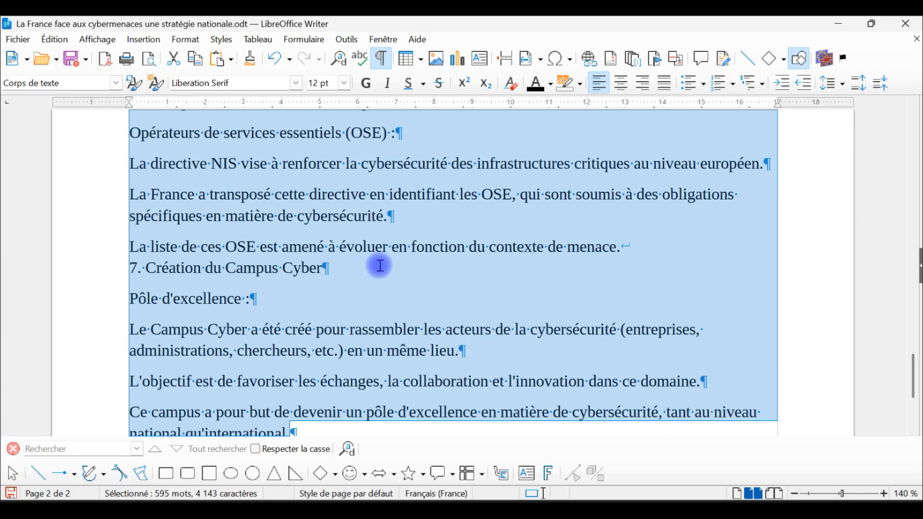
{"action": "left_click", "coordinate": [648, 243]}
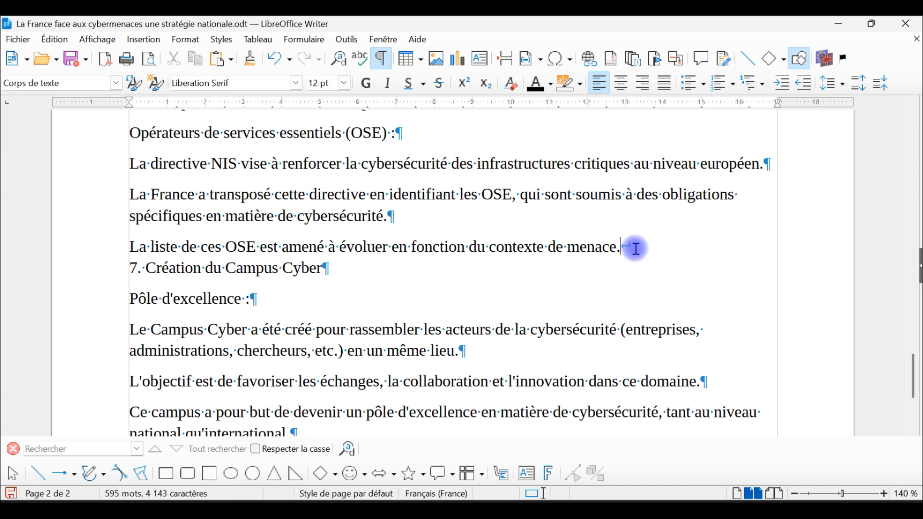
{"action": "key", "text": "Delete"}
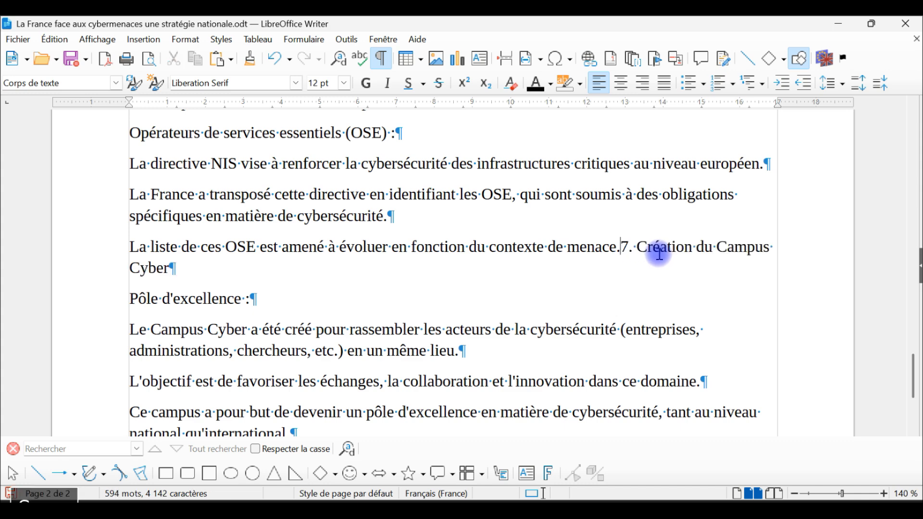
{"action": "key", "text": "Return"}
{"action": "scroll", "coordinate": [648, 270], "scroll_direction": "up", "scroll_amount": 3}
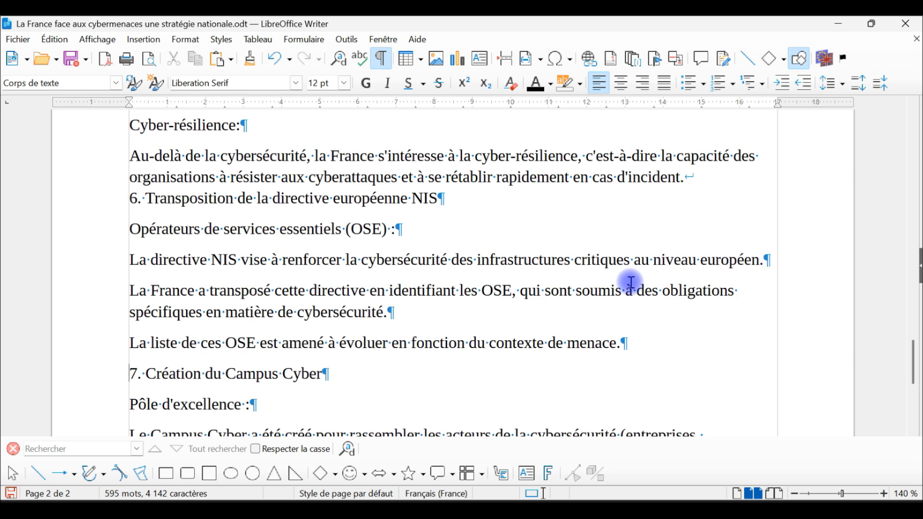
{"action": "triple_click", "coordinate": [587, 342]}
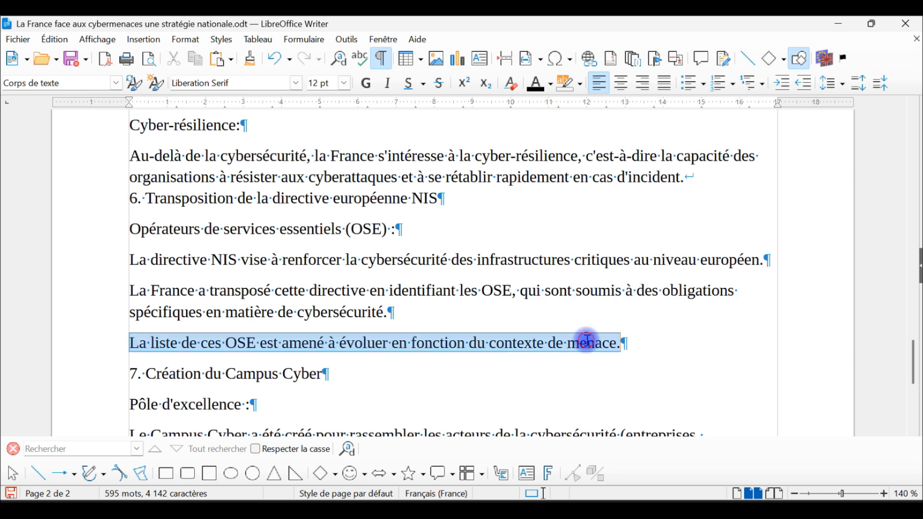
Replace the line break between "en cas d'incident." and heading 6 with a paragraph break.
{"action": "scroll", "coordinate": [621, 342], "scroll_direction": "up", "scroll_amount": 2}
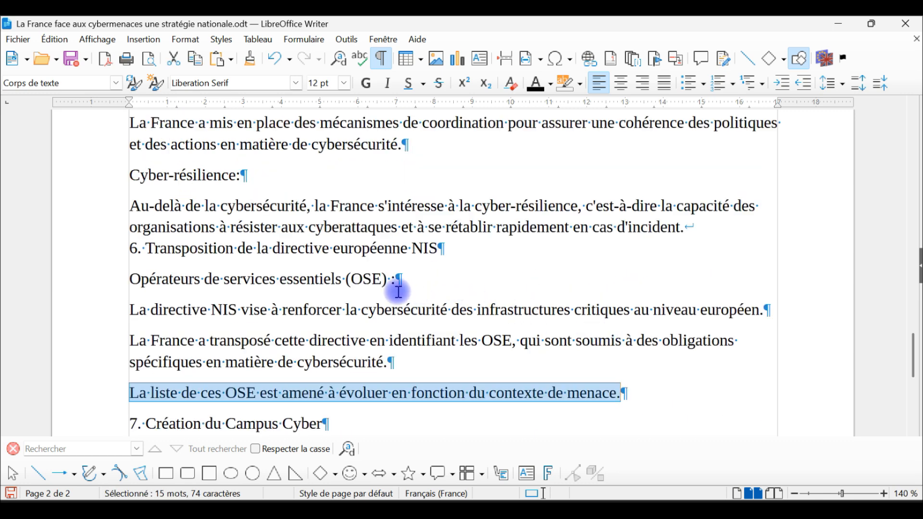
{"action": "left_click", "coordinate": [708, 228]}
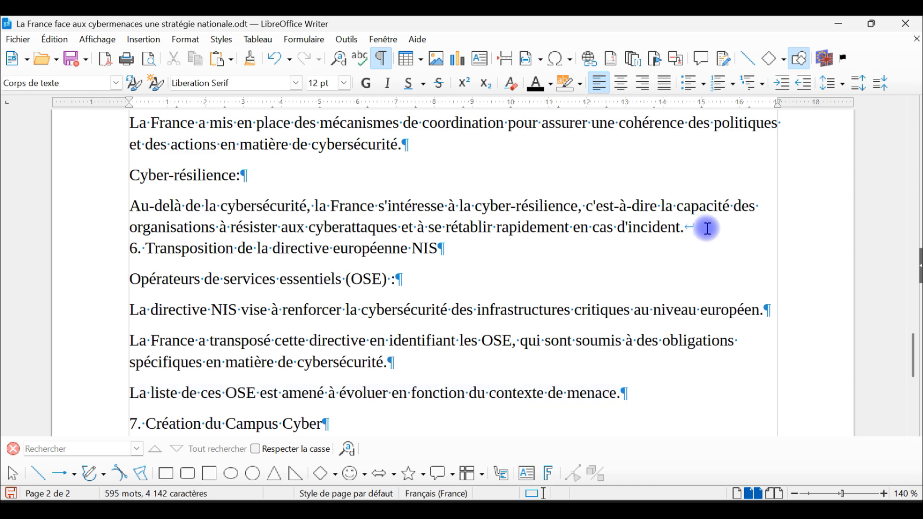
{"action": "key", "text": "Delete"}
{"action": "key", "text": "Return"}
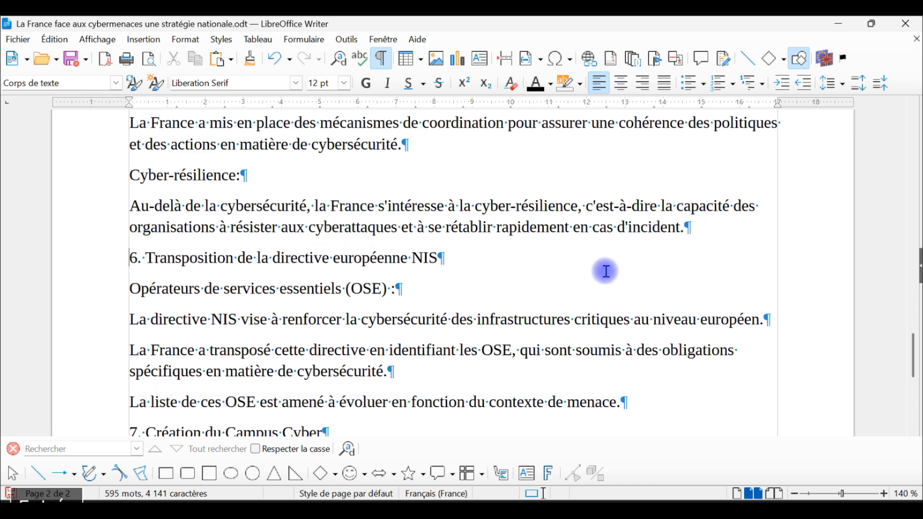
Select headings 7, 6, 5 and 4 together as one multiple selection, leaving out the text between them.
{"action": "scroll", "coordinate": [568, 288], "scroll_direction": "down", "scroll_amount": 4}
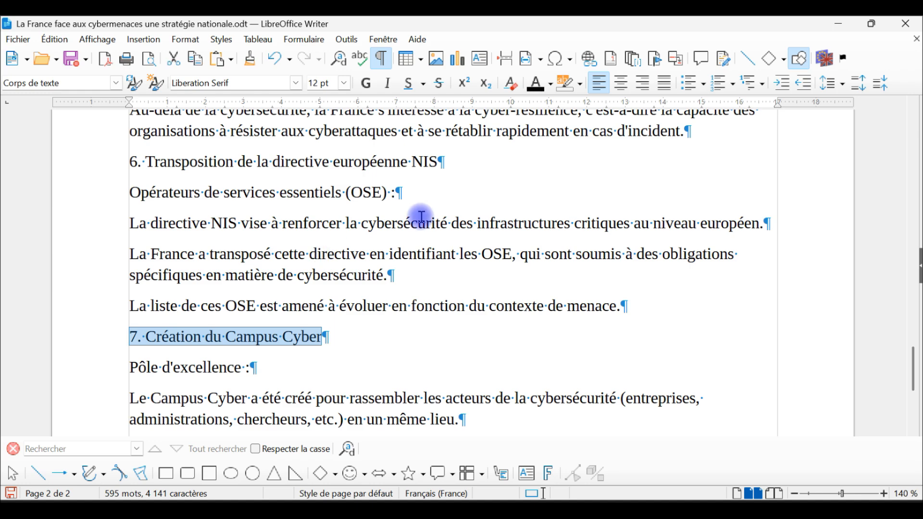
{"action": "left_click_drag", "start_coordinate": [461, 161], "coordinate": [127, 160]}
{"action": "scroll", "coordinate": [479, 306], "scroll_direction": "up", "scroll_amount": 2}
{"action": "scroll", "coordinate": [480, 306], "scroll_direction": "up", "scroll_amount": 10}
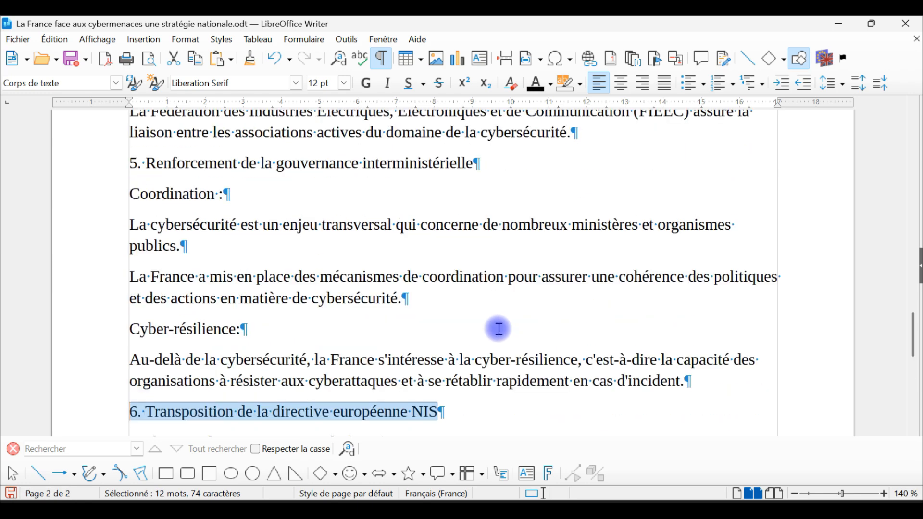
{"action": "left_click_drag", "start_coordinate": [478, 262], "coordinate": [108, 264]}
{"action": "scroll", "coordinate": [397, 327], "scroll_direction": "up", "scroll_amount": 8}
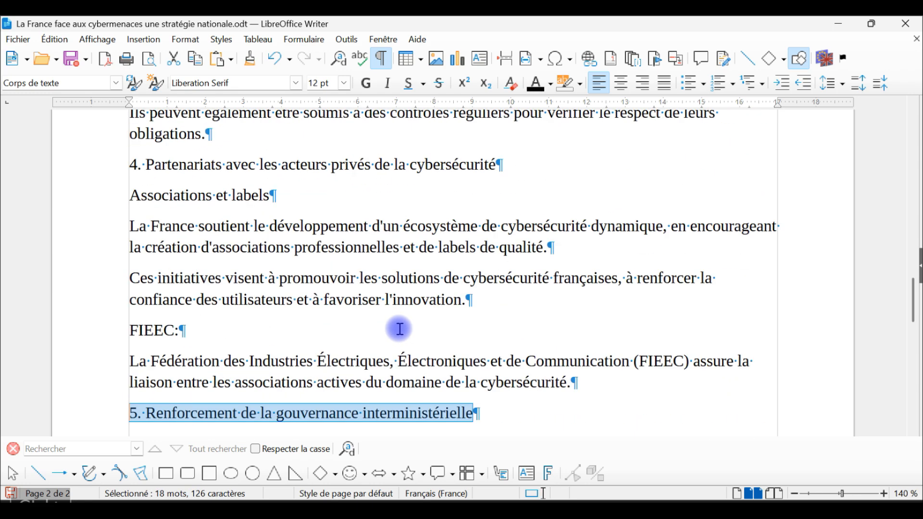
{"action": "left_click_drag", "start_coordinate": [508, 266], "coordinate": [85, 269]}
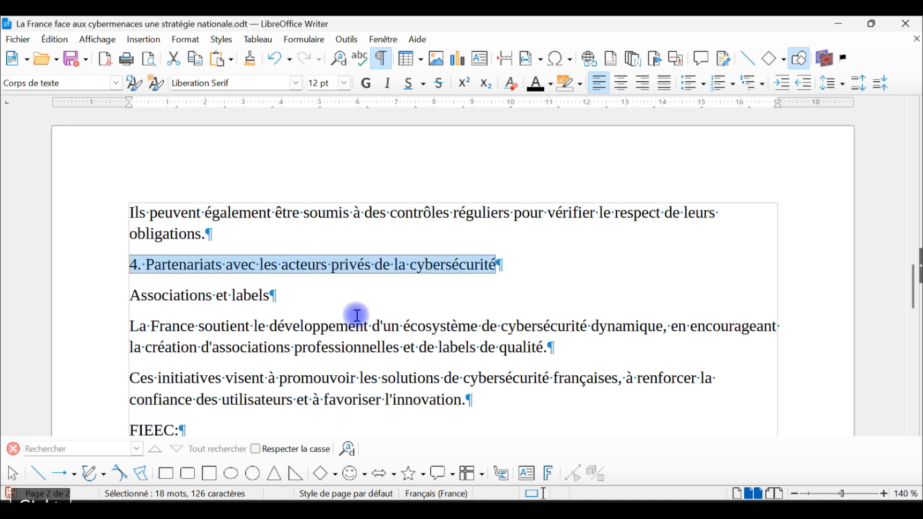
Extend the multiple selection with headings 3, 2 and 1 while keeping the headings already selected.
{"action": "scroll", "coordinate": [690, 344], "scroll_direction": "up", "scroll_amount": 15}
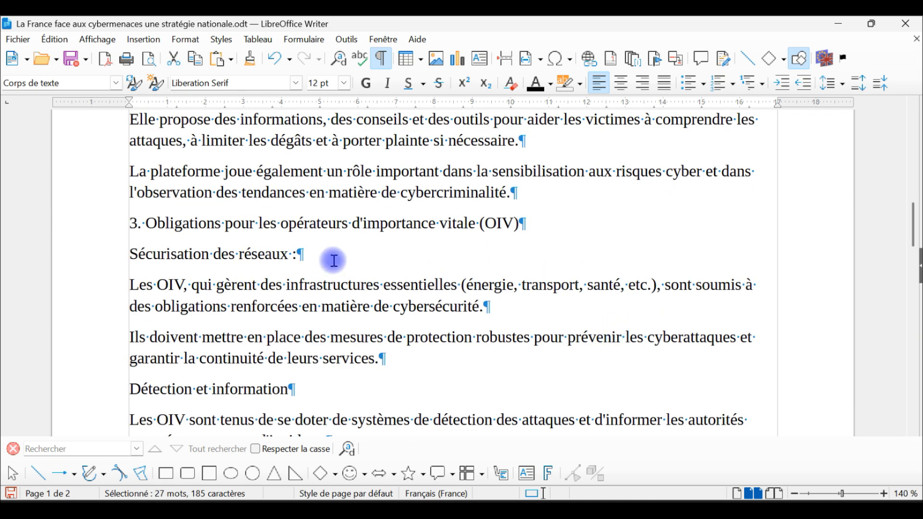
{"action": "left_click_drag", "start_coordinate": [527, 221], "coordinate": [45, 218]}
{"action": "scroll", "coordinate": [525, 285], "scroll_direction": "up", "scroll_amount": 8}
{"action": "left_click_drag", "start_coordinate": [532, 252], "coordinate": [77, 251]}
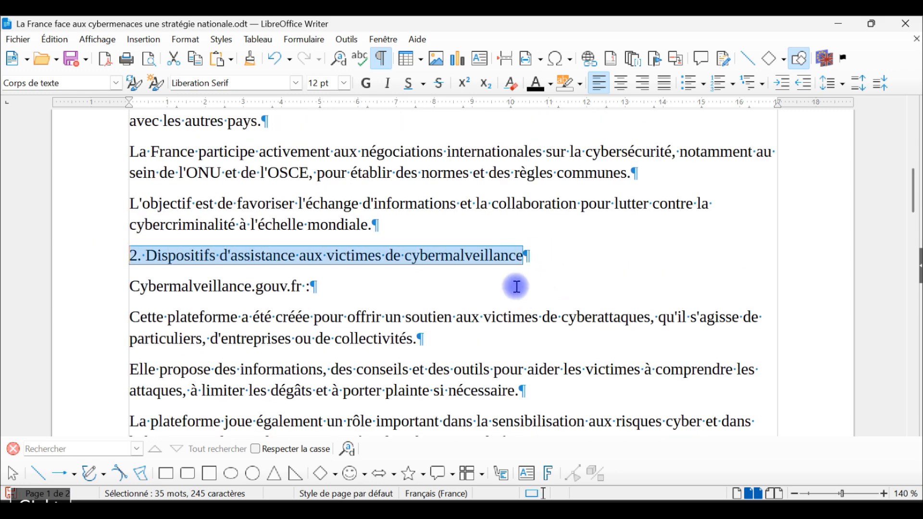
{"action": "scroll", "coordinate": [516, 287], "scroll_direction": "up", "scroll_amount": 10}
{"action": "left_click_drag", "start_coordinate": [422, 185], "coordinate": [76, 192]}
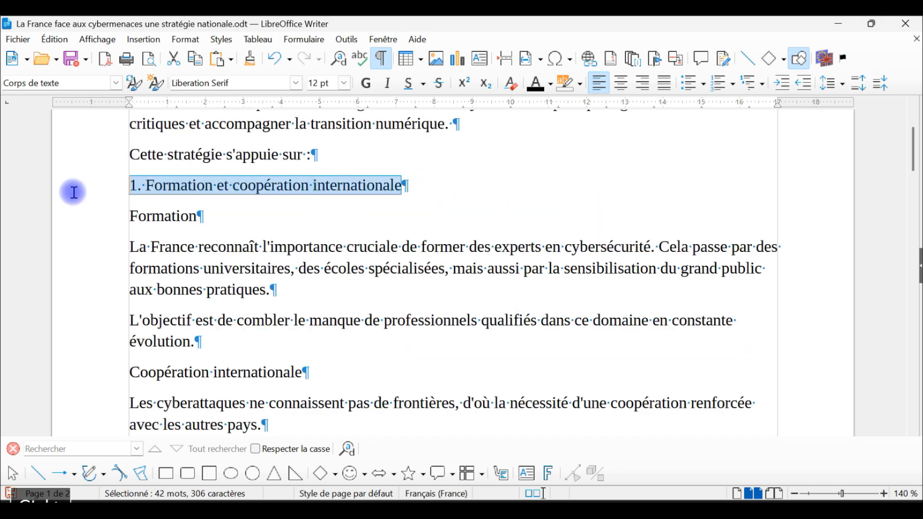
Check the multiple selection and apply the Titre 1 paragraph style to all seven selected headings.
{"action": "scroll", "coordinate": [283, 272], "scroll_direction": "down", "scroll_amount": 20}
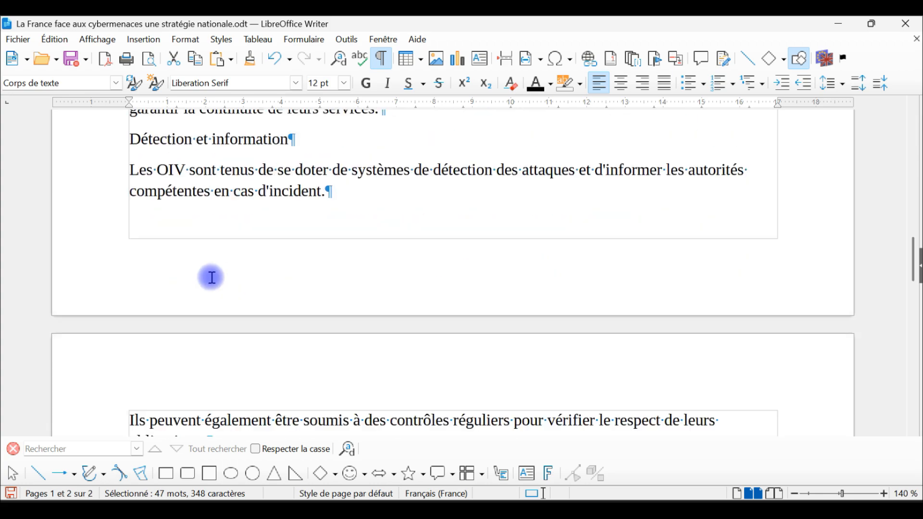
{"action": "scroll", "coordinate": [211, 281], "scroll_direction": "down", "scroll_amount": 18}
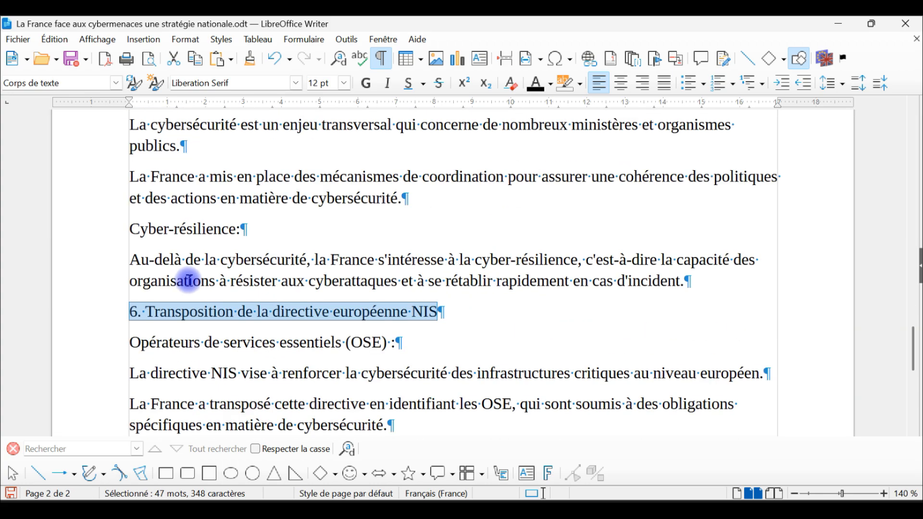
{"action": "scroll", "coordinate": [211, 293], "scroll_direction": "down", "scroll_amount": 7}
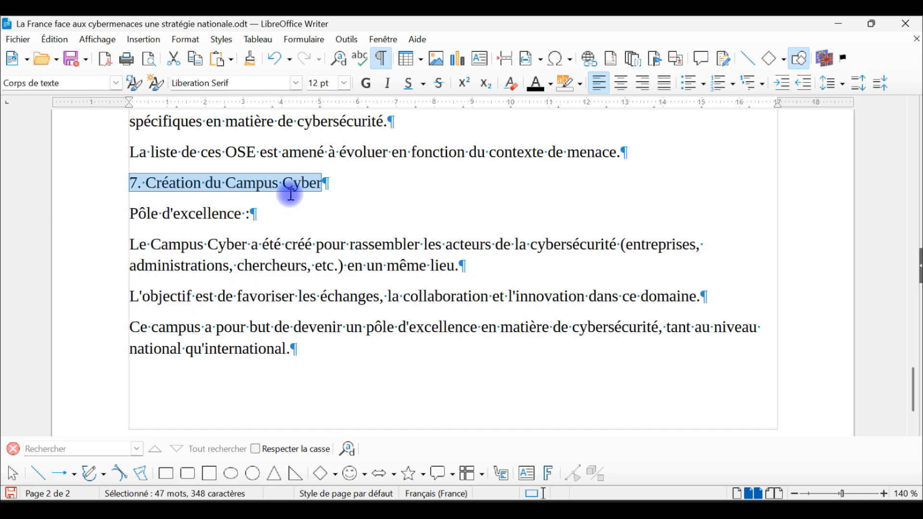
{"action": "scroll", "coordinate": [358, 226], "scroll_direction": "down", "scroll_amount": 3}
{"action": "scroll", "coordinate": [361, 229], "scroll_direction": "up", "scroll_amount": 8}
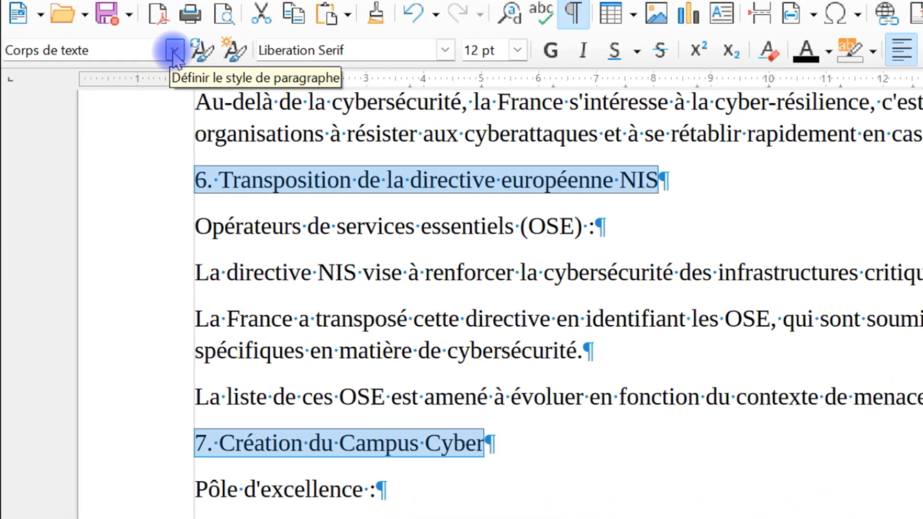
{"action": "left_click", "coordinate": [174, 51]}
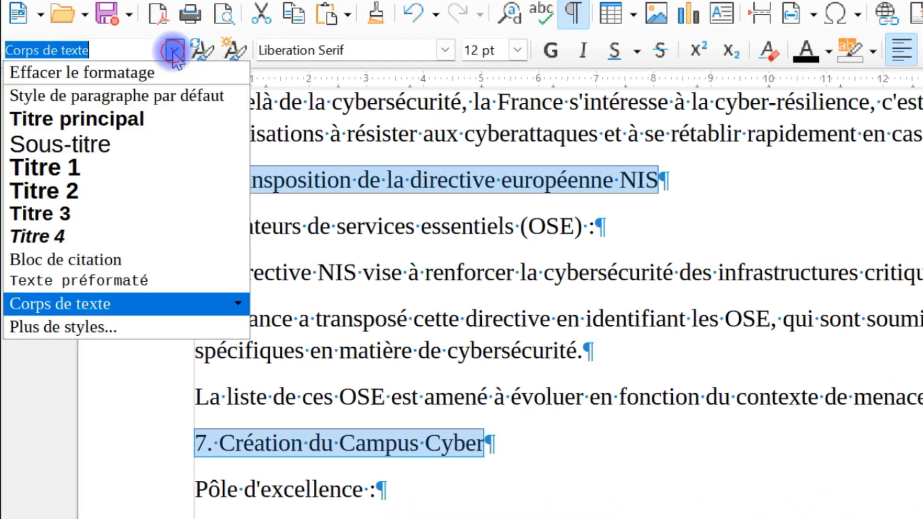
{"action": "left_click", "coordinate": [106, 171]}
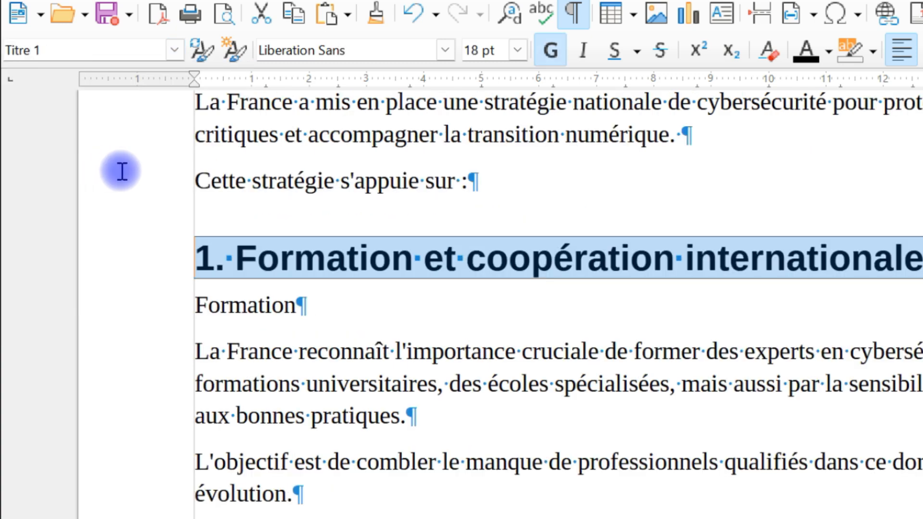
Review headings 1 to 4 and the text around them to check how Titre 1 was applied.
{"action": "scroll", "coordinate": [789, 371], "scroll_direction": "up", "scroll_amount": 3}
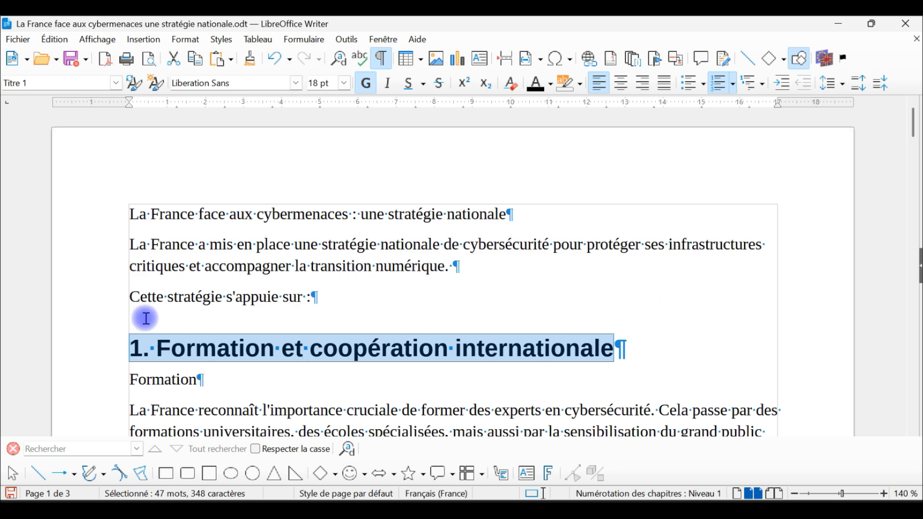
{"action": "scroll", "coordinate": [268, 322], "scroll_direction": "down", "scroll_amount": 3}
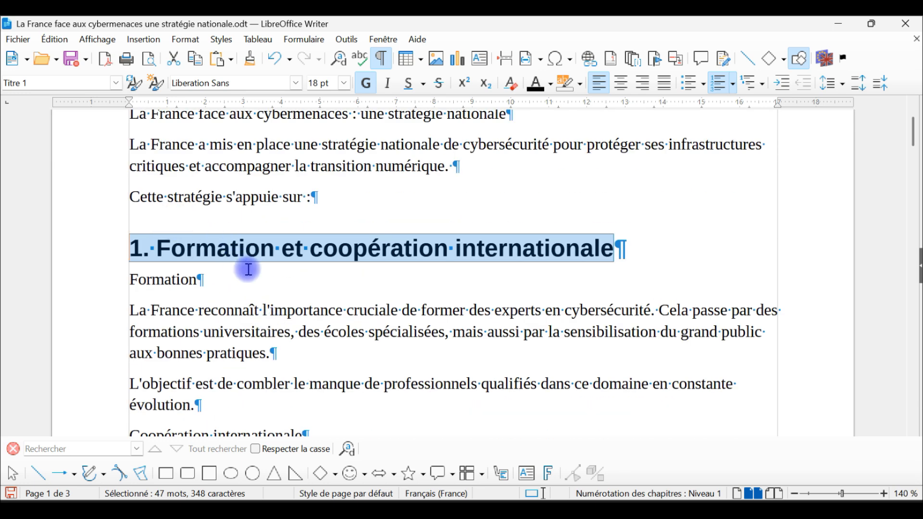
{"action": "scroll", "coordinate": [248, 269], "scroll_direction": "down", "scroll_amount": 9}
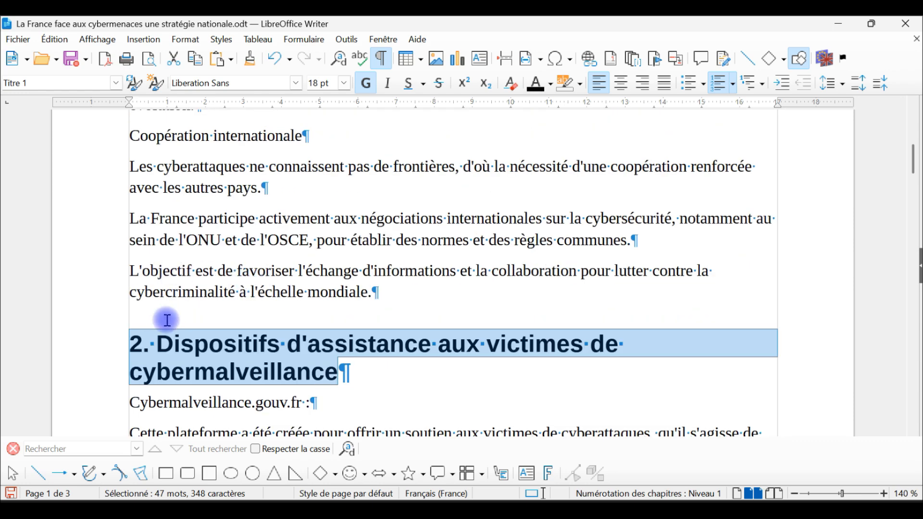
{"action": "scroll", "coordinate": [303, 303], "scroll_direction": "down", "scroll_amount": 13}
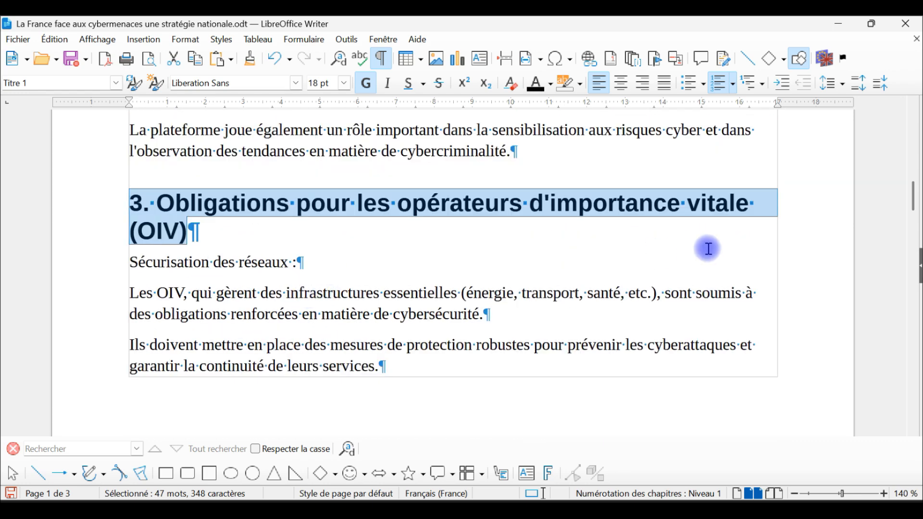
{"action": "scroll", "coordinate": [911, 265], "scroll_direction": "down", "scroll_amount": 7}
{"action": "scroll", "coordinate": [911, 264], "scroll_direction": "down", "scroll_amount": 8}
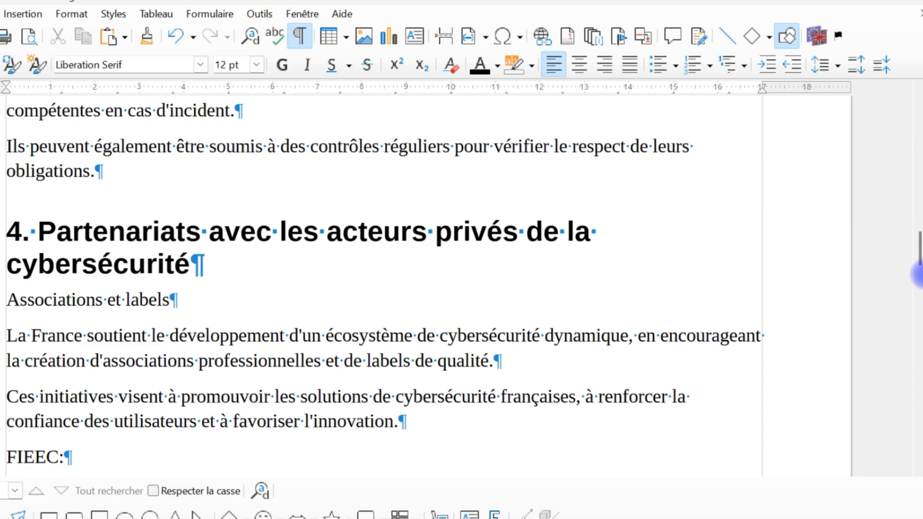
Open the paragraph styles sidebar and hide the formatting marks in the document.
{"action": "left_click", "coordinate": [922, 275]}
{"action": "scroll", "coordinate": [424, 287], "scroll_direction": "up", "scroll_amount": 6}
{"action": "scroll", "coordinate": [447, 283], "scroll_direction": "down", "scroll_amount": 4}
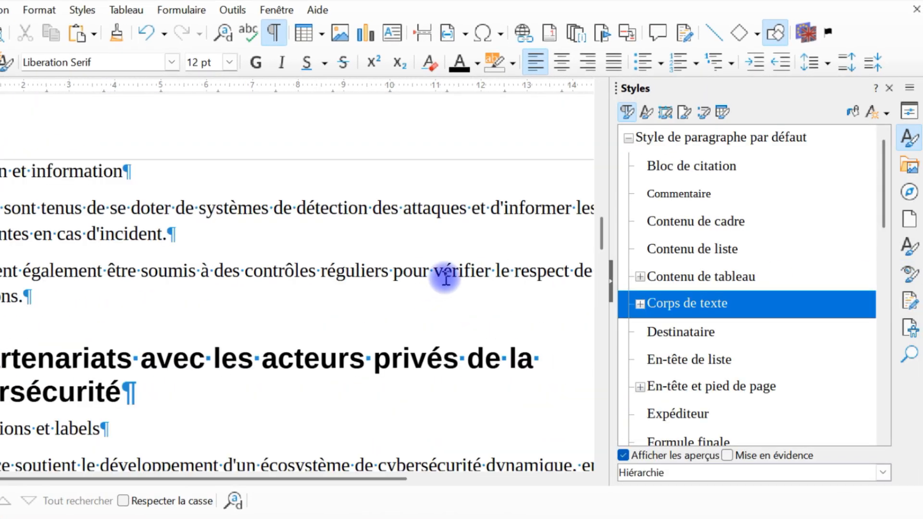
{"action": "scroll", "coordinate": [429, 290], "scroll_direction": "down", "scroll_amount": 4}
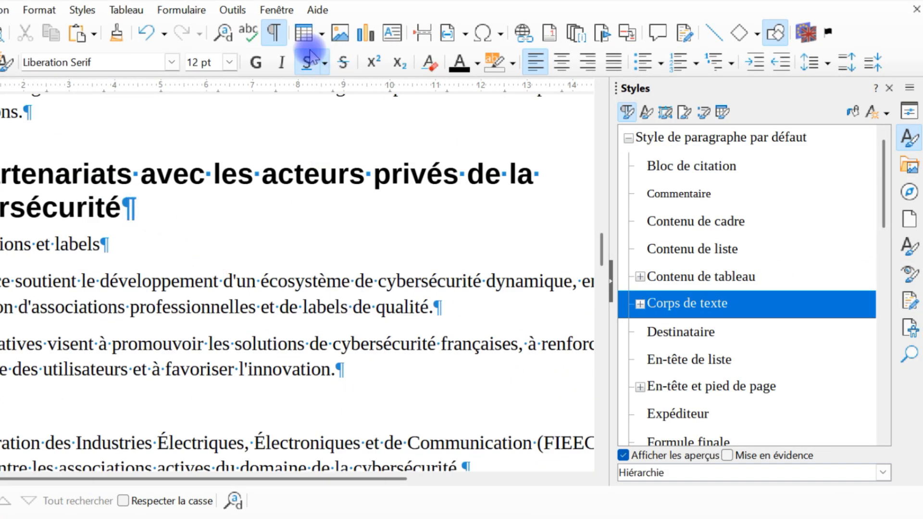
{"action": "left_click", "coordinate": [272, 34]}
Locate the Titre 1 style from heading 2, edit it and set its font size to 14 pt.
{"action": "scroll", "coordinate": [352, 254], "scroll_direction": "down", "scroll_amount": 12}
{"action": "scroll", "coordinate": [361, 240], "scroll_direction": "up", "scroll_amount": 8}
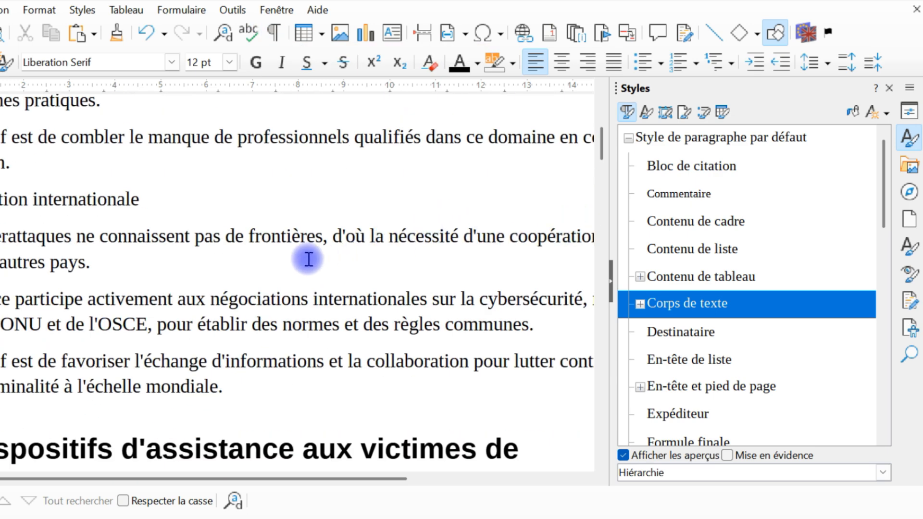
{"action": "scroll", "coordinate": [308, 260], "scroll_direction": "down", "scroll_amount": 4}
{"action": "left_click", "coordinate": [177, 268]}
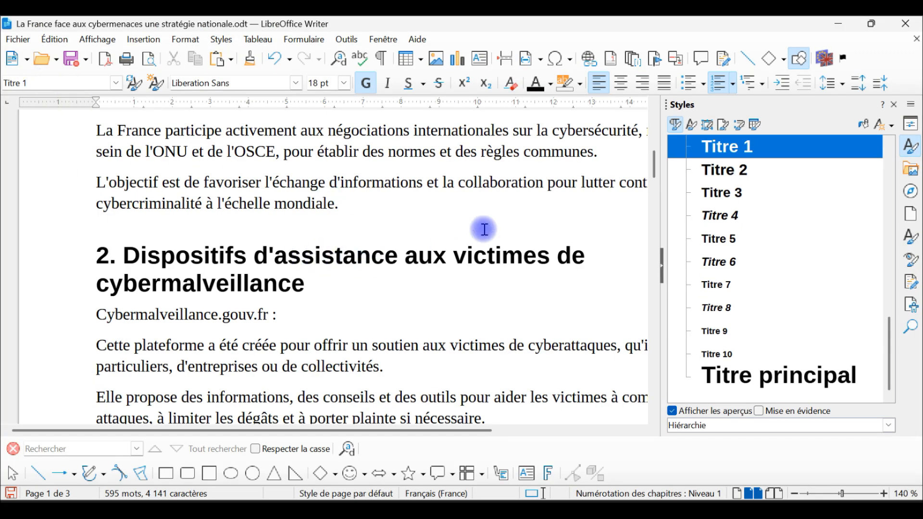
{"action": "right_click", "coordinate": [722, 146]}
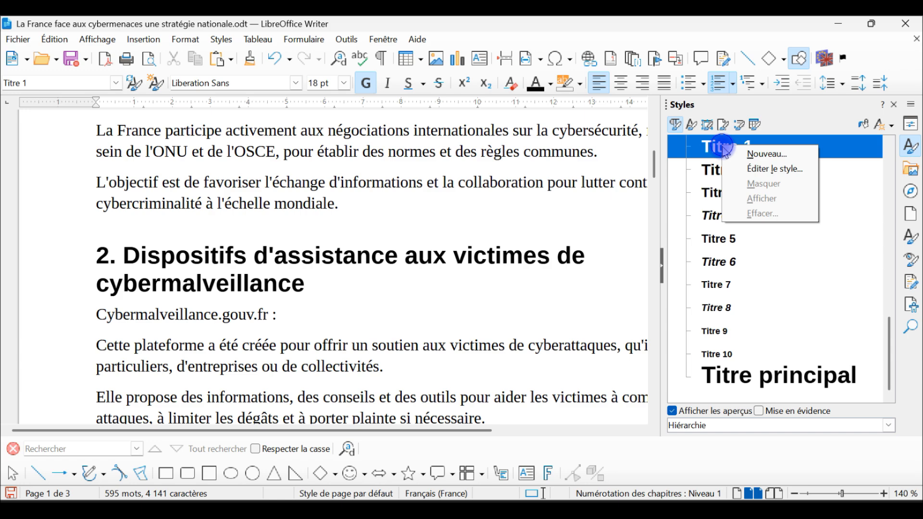
{"action": "left_click", "coordinate": [787, 169]}
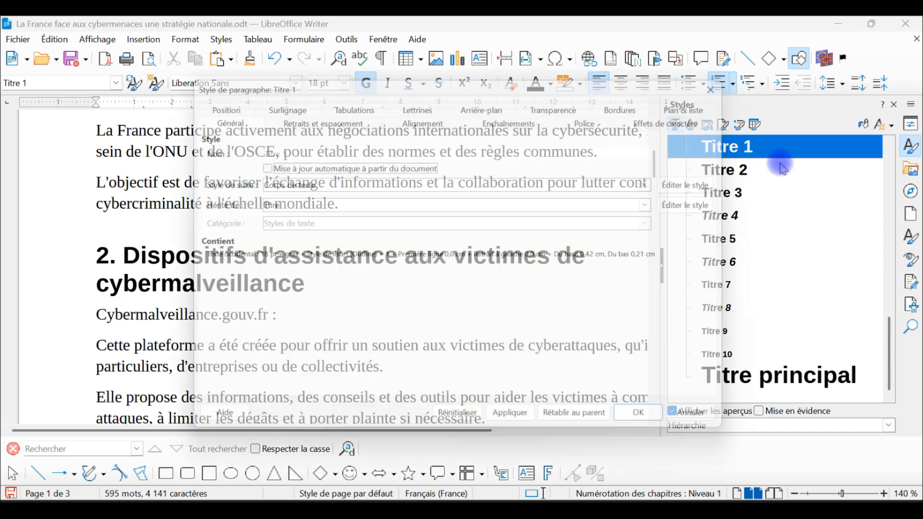
{"action": "left_click", "coordinate": [598, 114]}
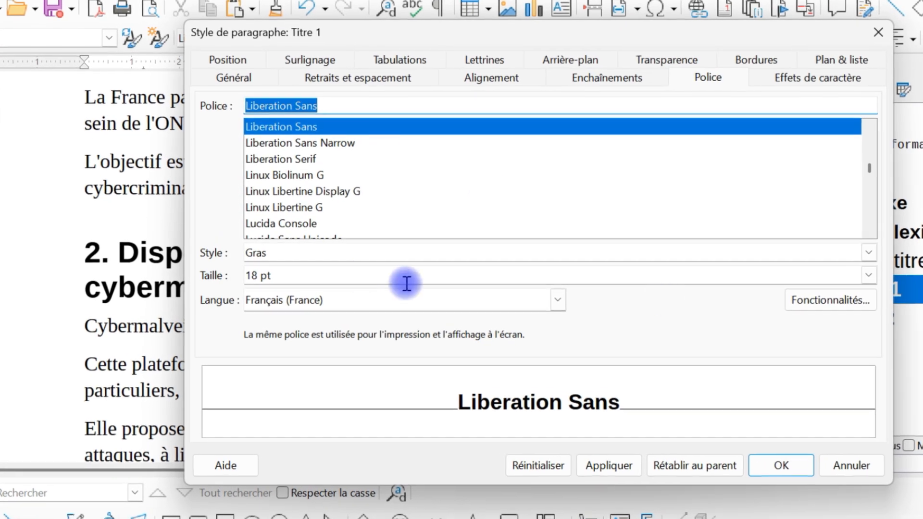
{"action": "left_click", "coordinate": [869, 275]}
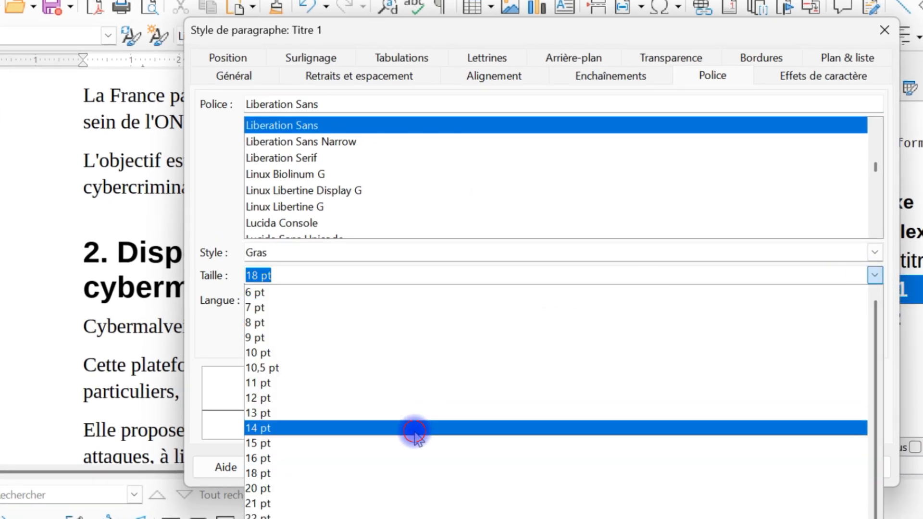
{"action": "left_click", "coordinate": [415, 428]}
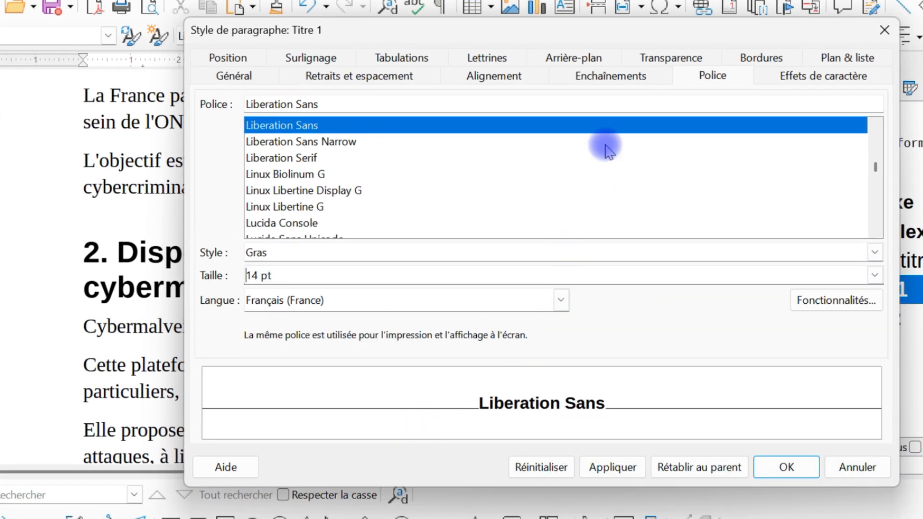
Set the Titre 1 font colour to Noir and add a Simple underline coloured Noir.
{"action": "left_click", "coordinate": [822, 85]}
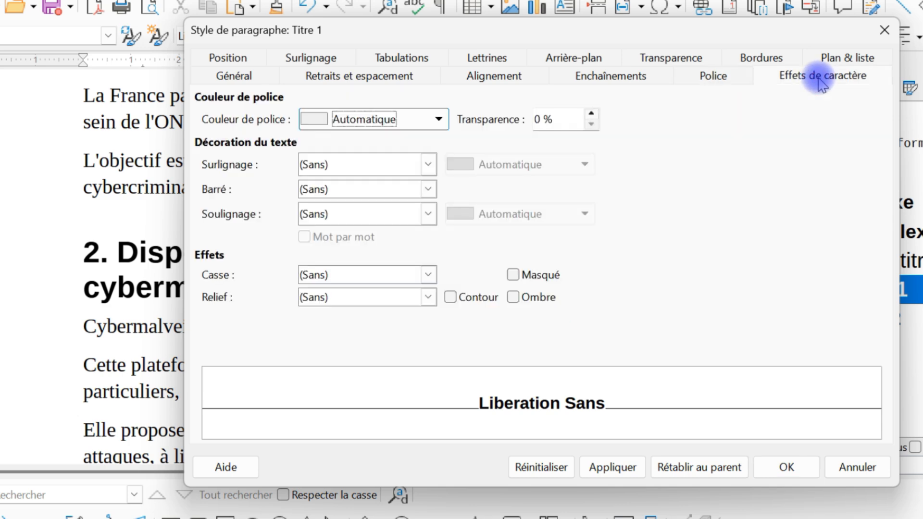
{"action": "left_click", "coordinate": [371, 118]}
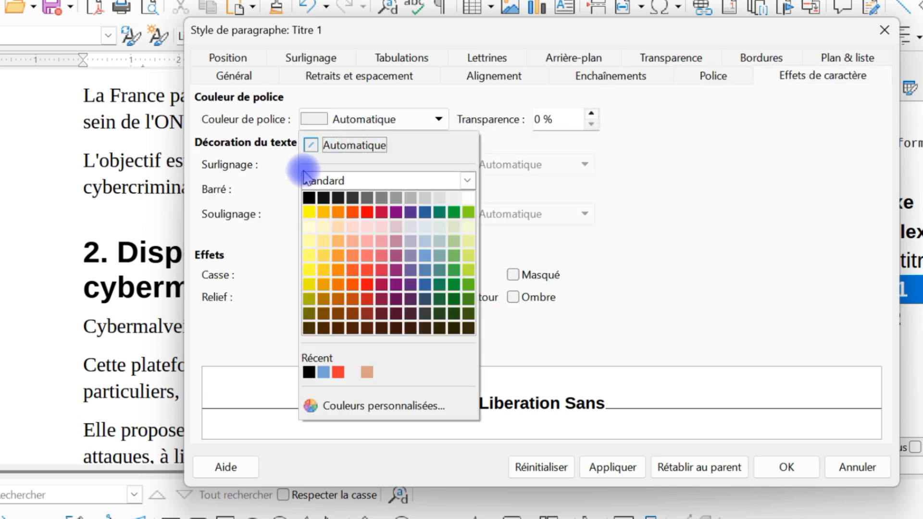
{"action": "left_click", "coordinate": [308, 198]}
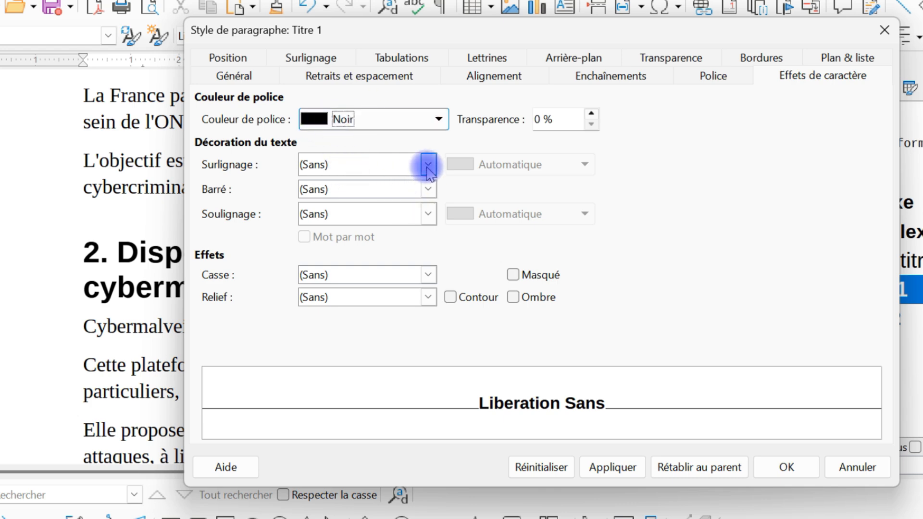
{"action": "left_click", "coordinate": [428, 215]}
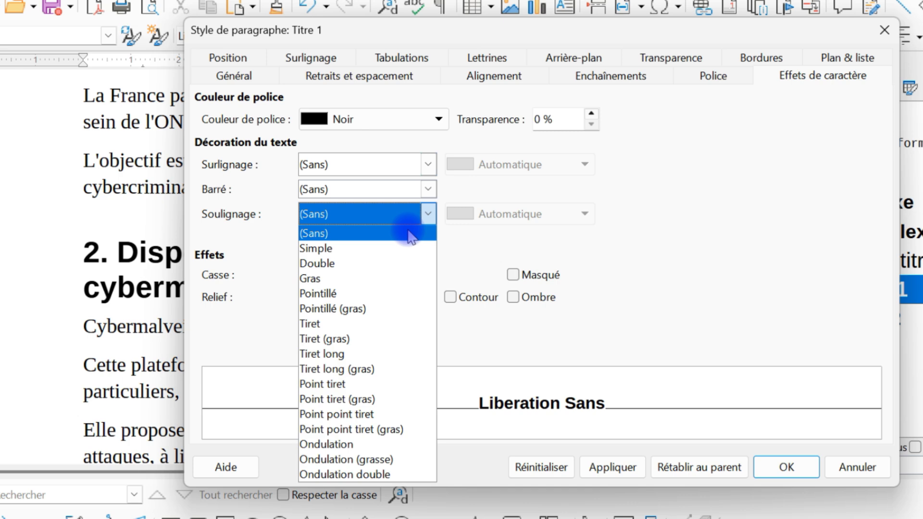
{"action": "left_click", "coordinate": [382, 248]}
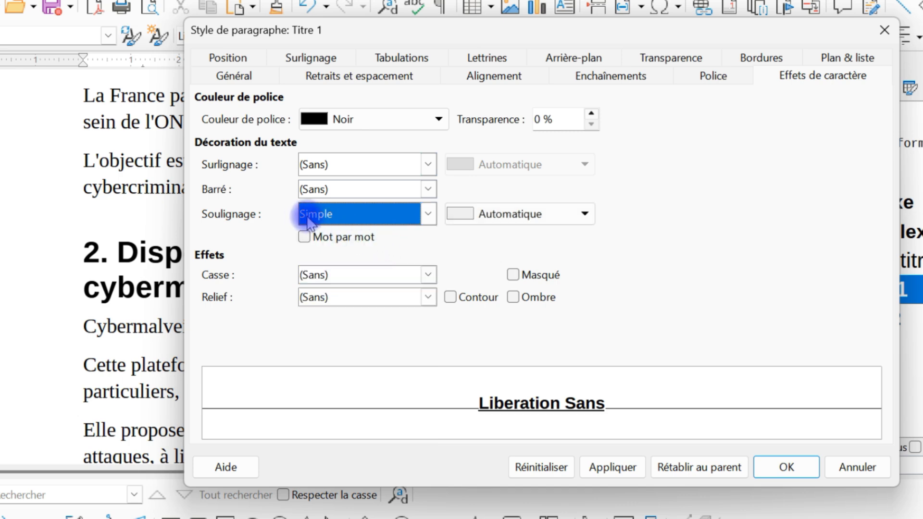
{"action": "left_click", "coordinate": [519, 213]}
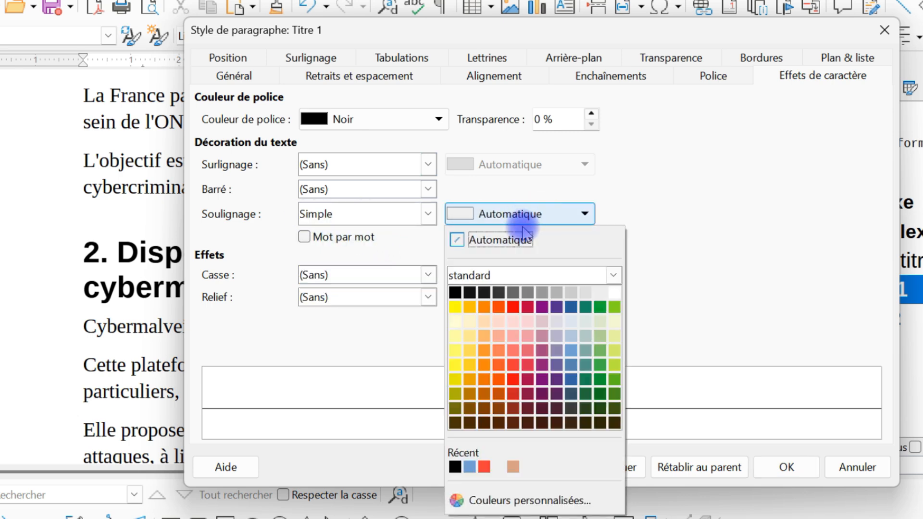
{"action": "left_click", "coordinate": [459, 291]}
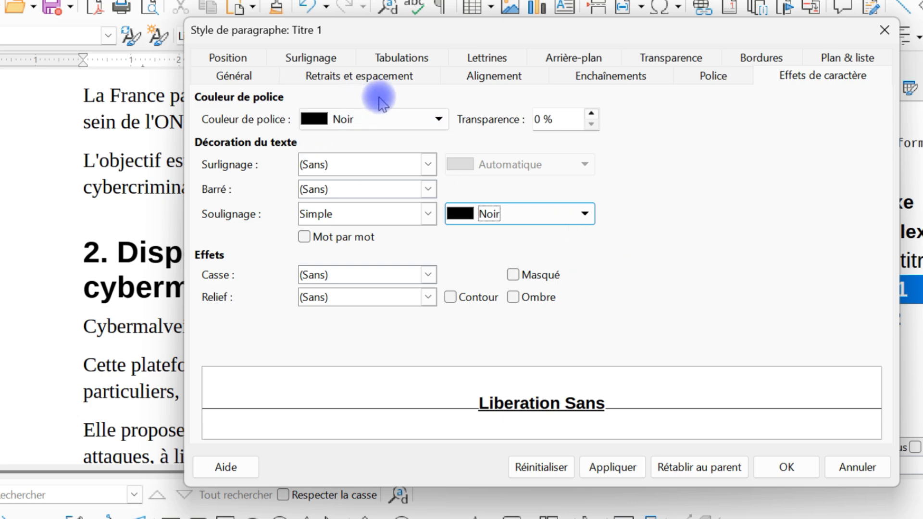
Set the Titre 1 paragraph spacing to 0.50 cm above and 0.20 cm below, and save the style changes.
{"action": "left_click", "coordinate": [711, 76]}
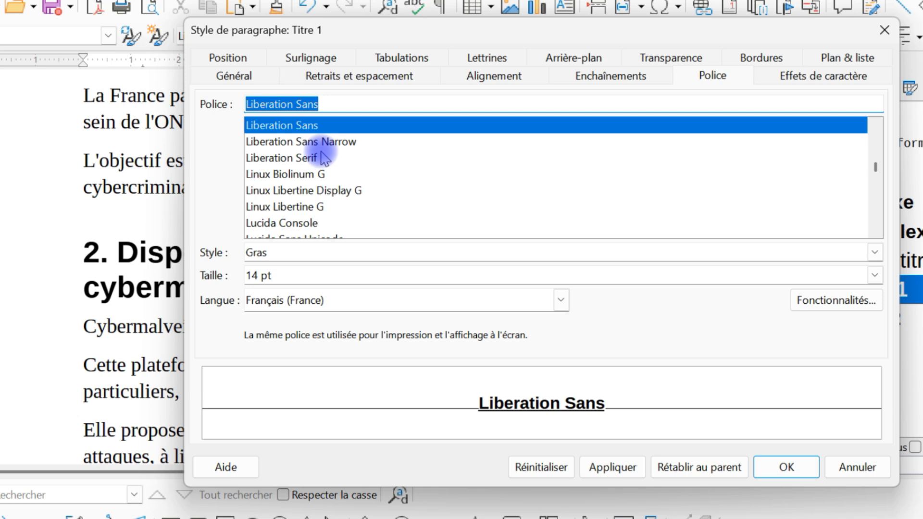
{"action": "left_click", "coordinate": [354, 76]}
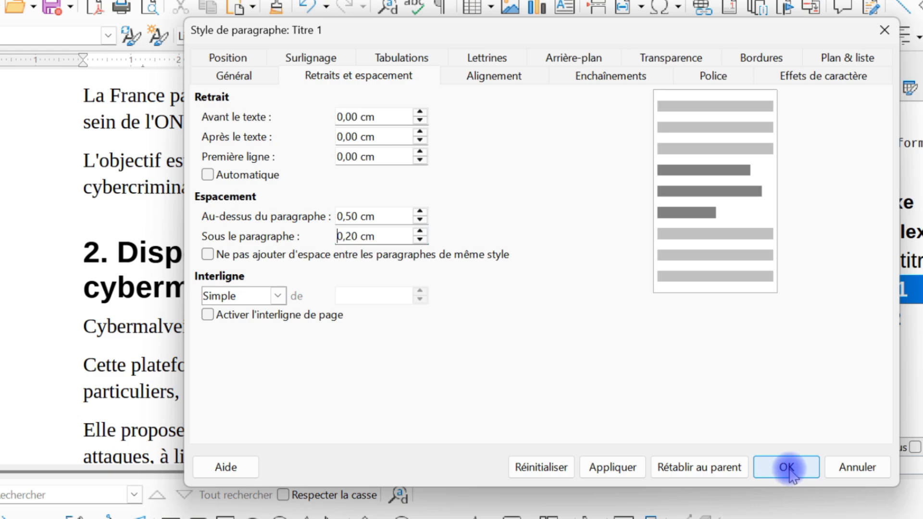
Apply the Titre 1 style changes, then hide the styles sidebar to check the formatted headings throughout the document.
{"action": "left_click", "coordinate": [788, 470]}
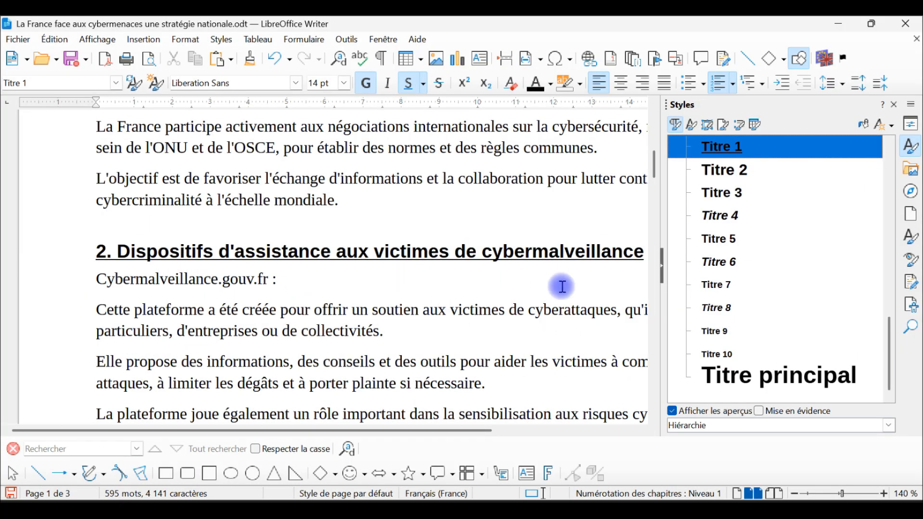
{"action": "left_click", "coordinate": [662, 266]}
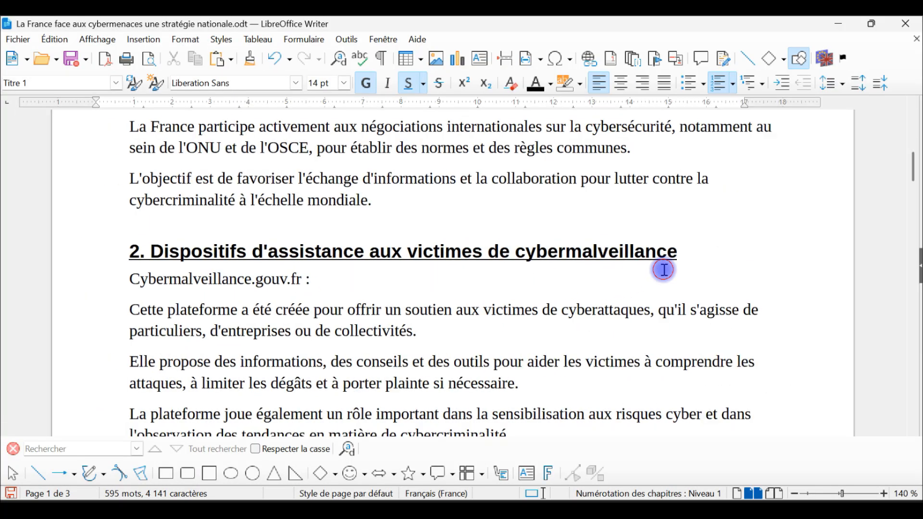
{"action": "scroll", "coordinate": [628, 303], "scroll_direction": "up", "scroll_amount": 5}
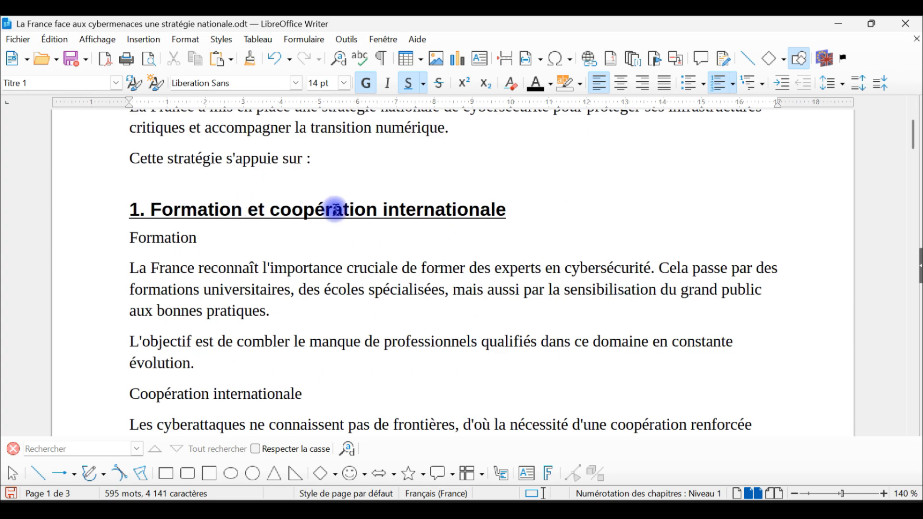
{"action": "scroll", "coordinate": [336, 210], "scroll_direction": "down", "scroll_amount": 15}
{"action": "scroll", "coordinate": [428, 220], "scroll_direction": "down", "scroll_amount": 8}
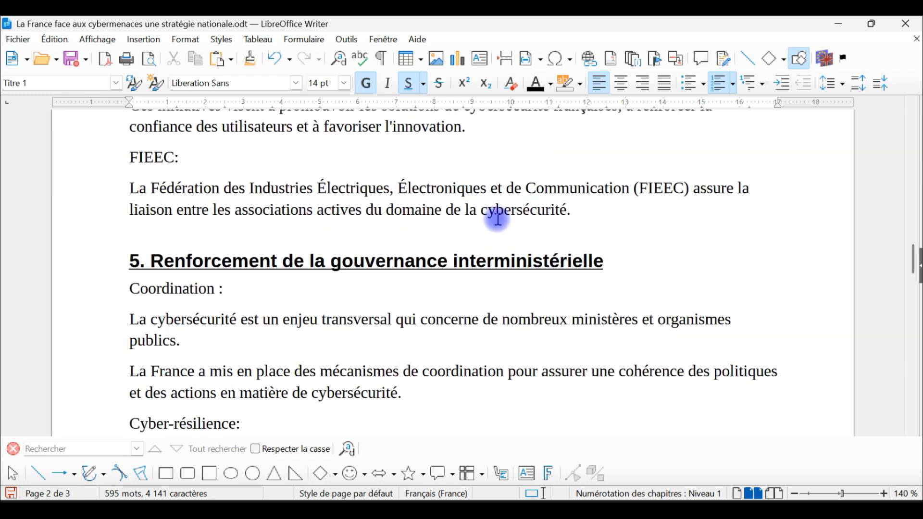
{"action": "scroll", "coordinate": [542, 212], "scroll_direction": "up", "scroll_amount": 10}
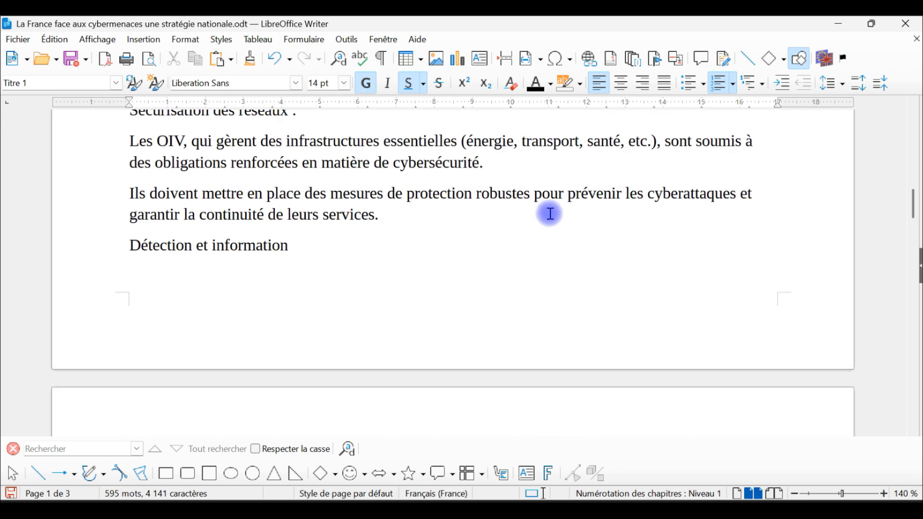
{"action": "scroll", "coordinate": [524, 354], "scroll_direction": "up", "scroll_amount": 4}
{"action": "scroll", "coordinate": [644, 317], "scroll_direction": "up", "scroll_amount": 9}
{"action": "scroll", "coordinate": [626, 276], "scroll_direction": "down", "scroll_amount": 1}
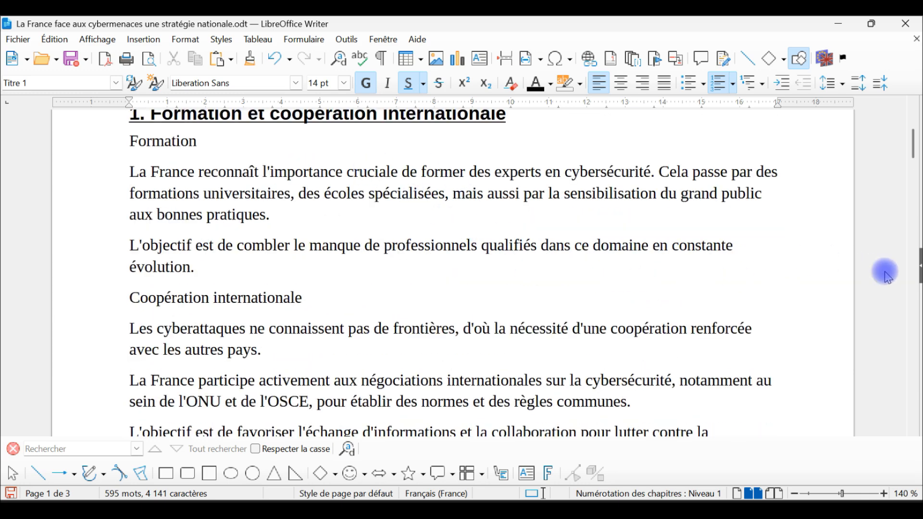
Show the styles sidebar, locate the Corps de texte style from the paragraph under Formation, and set its alignment to Justifié.
{"action": "left_click", "coordinate": [918, 263]}
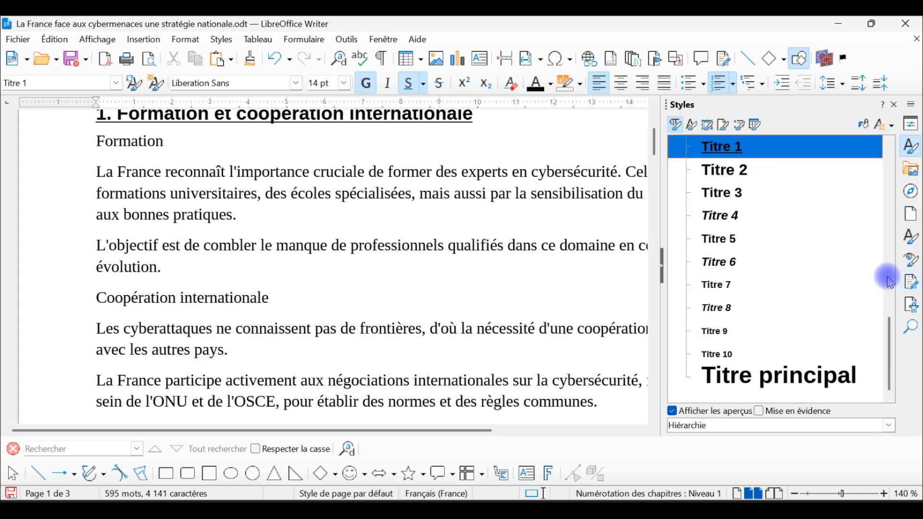
{"action": "left_click", "coordinate": [363, 170]}
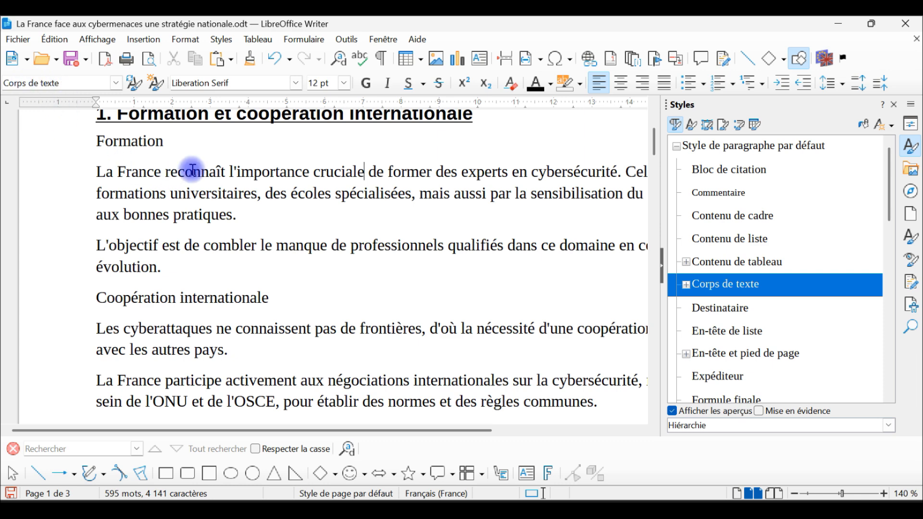
{"action": "left_click", "coordinate": [206, 174]}
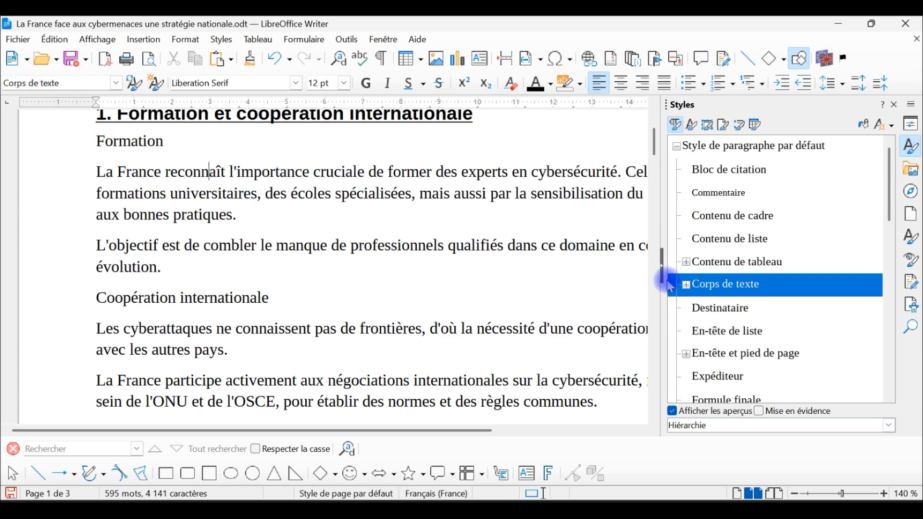
{"action": "right_click", "coordinate": [715, 291]}
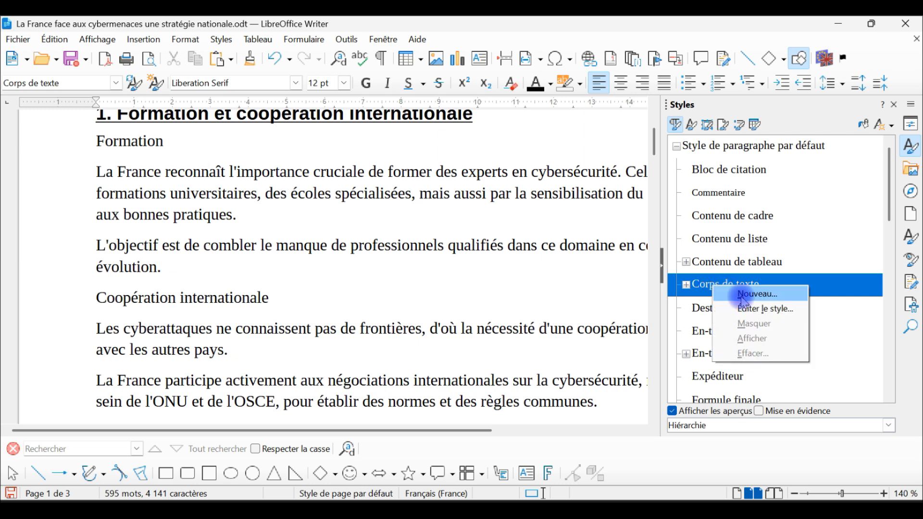
{"action": "left_click", "coordinate": [758, 310]}
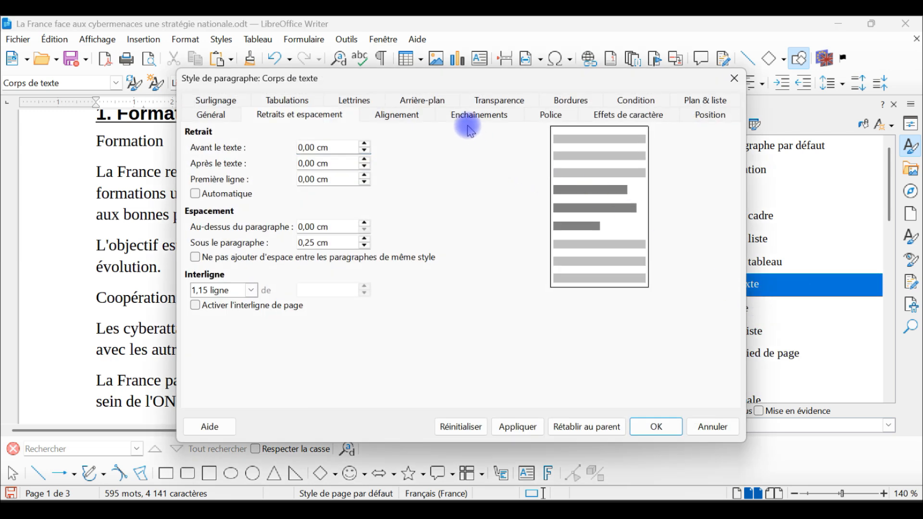
{"action": "left_click", "coordinate": [393, 117]}
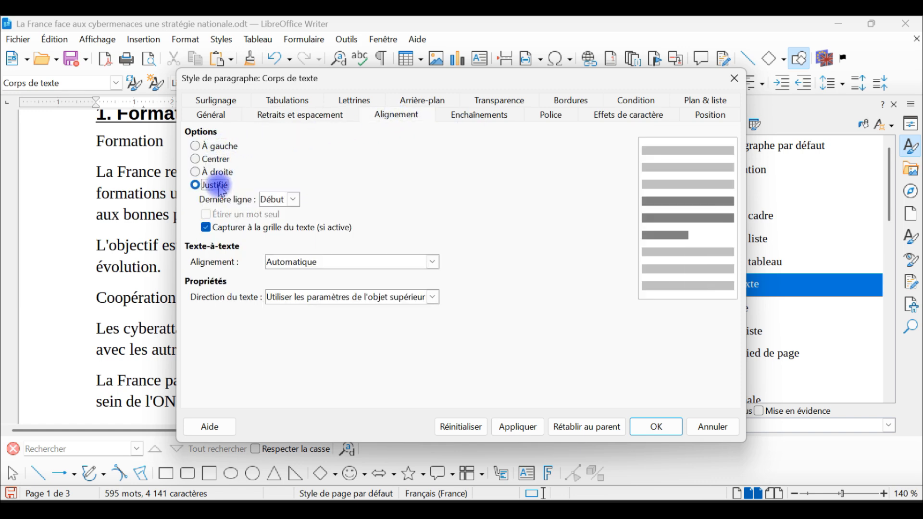
{"action": "left_click", "coordinate": [653, 427]}
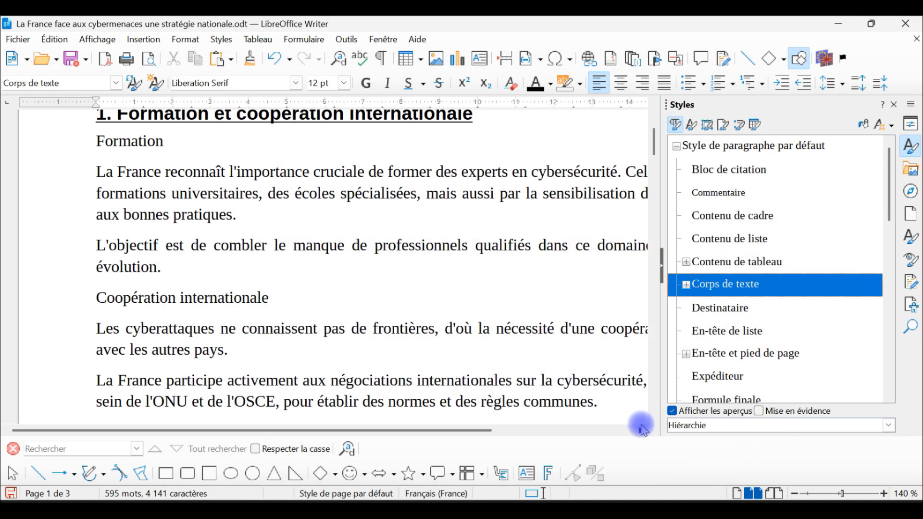
Hide the styles sidebar and check the body text alignment throughout the document.
{"action": "left_click", "coordinate": [662, 275]}
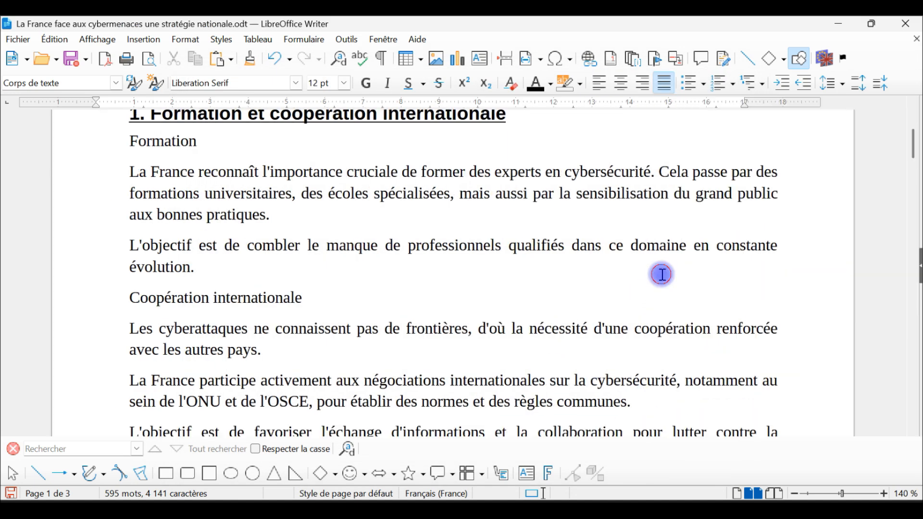
{"action": "scroll", "coordinate": [789, 192], "scroll_direction": "down", "scroll_amount": 2}
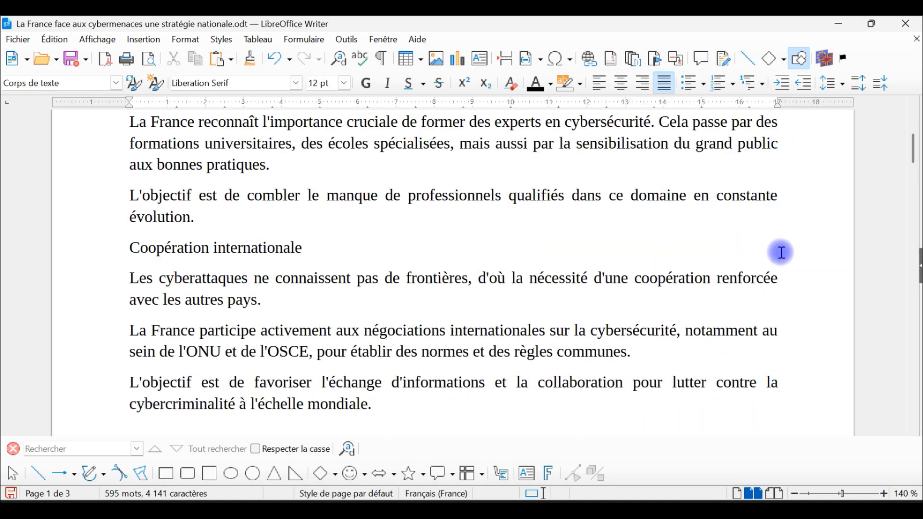
{"action": "scroll", "coordinate": [782, 243], "scroll_direction": "down", "scroll_amount": 10}
{"action": "scroll", "coordinate": [783, 271], "scroll_direction": "down", "scroll_amount": 5}
{"action": "scroll", "coordinate": [784, 264], "scroll_direction": "up", "scroll_amount": 9}
{"action": "scroll", "coordinate": [769, 256], "scroll_direction": "up", "scroll_amount": 10}
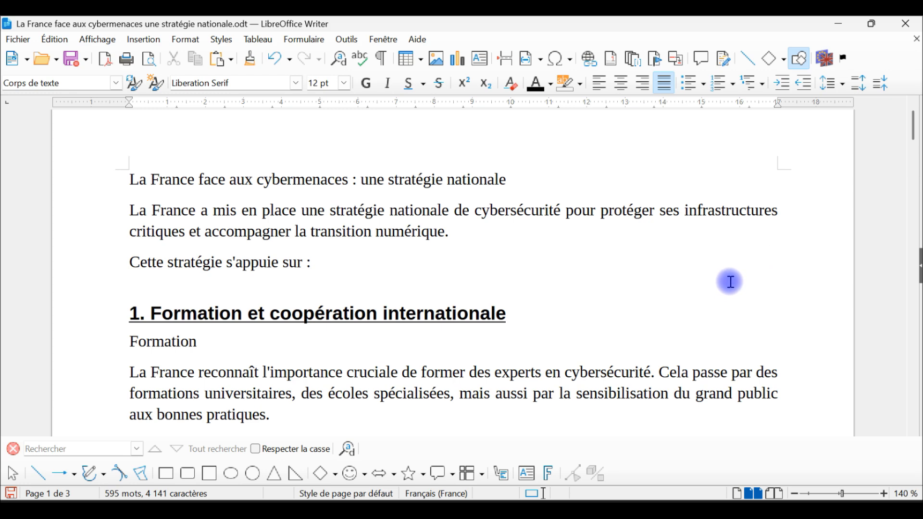
{"action": "scroll", "coordinate": [730, 283], "scroll_direction": "up", "scroll_amount": 1}
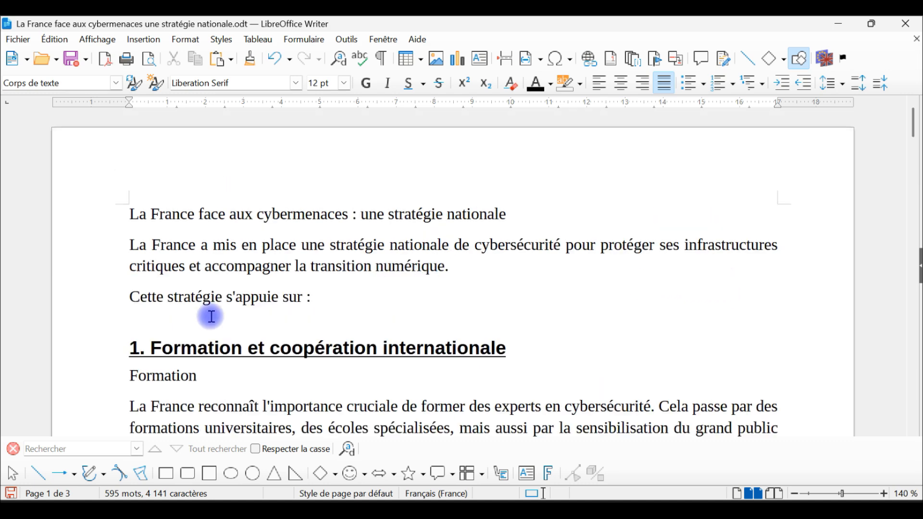
Delete the manually typed numbers in front of headings 1, 2 and 3.
{"action": "left_click", "coordinate": [142, 352]}
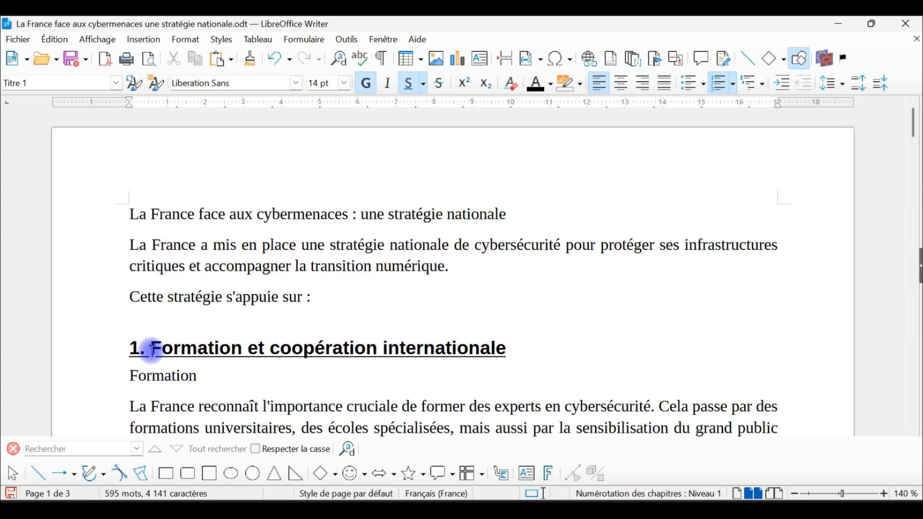
{"action": "key", "text": "BackSpace"}
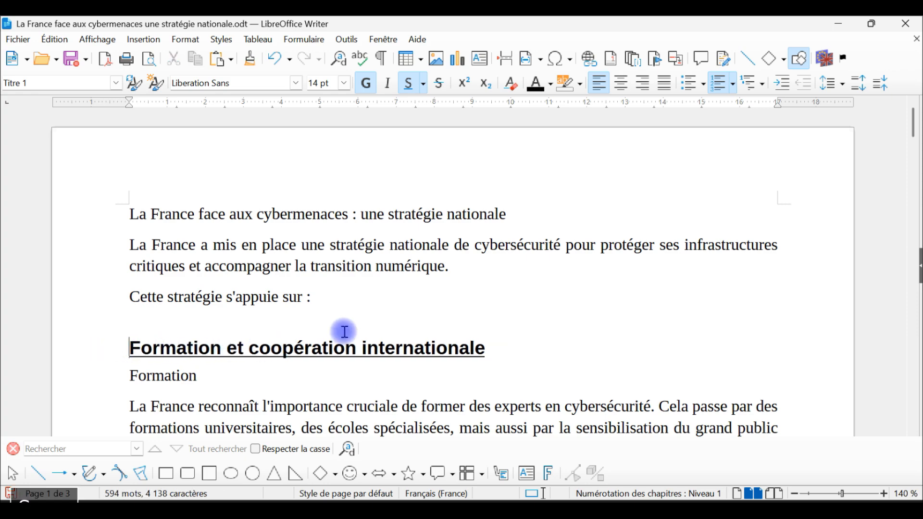
{"action": "scroll", "coordinate": [332, 327], "scroll_direction": "down", "scroll_amount": 8}
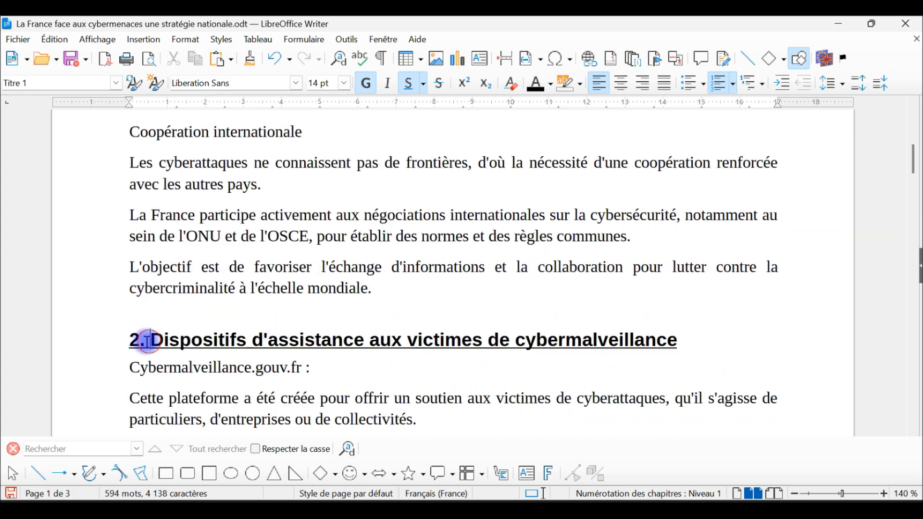
{"action": "left_click", "coordinate": [148, 342]}
{"action": "key", "text": "BackSpace"}
{"action": "scroll", "coordinate": [264, 330], "scroll_direction": "down", "scroll_amount": 5}
{"action": "left_click", "coordinate": [152, 319]}
{"action": "key", "text": "BackSpace"}
Delete the manually typed numbers in front of headings 4, 5, 6 and 7.
{"action": "scroll", "coordinate": [288, 289], "scroll_direction": "down", "scroll_amount": 9}
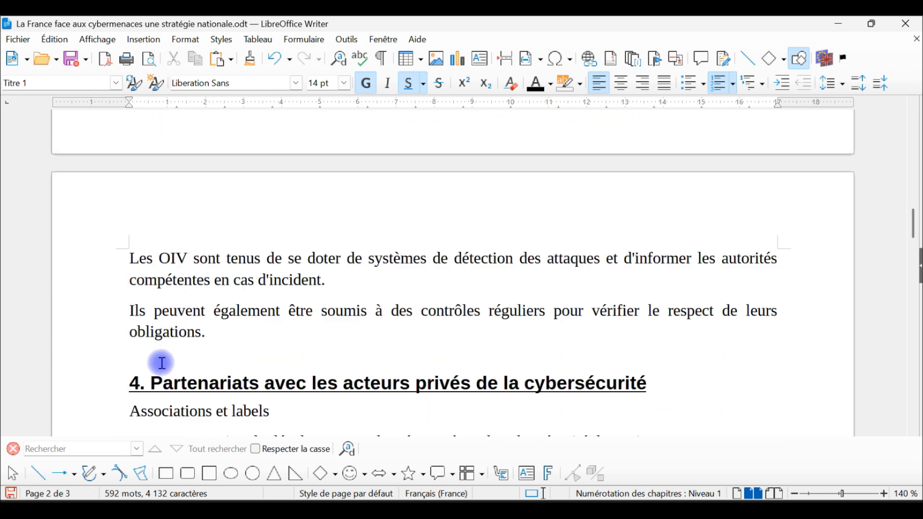
{"action": "key", "text": "BackSpace"}
{"action": "scroll", "coordinate": [276, 327], "scroll_direction": "down", "scroll_amount": 6}
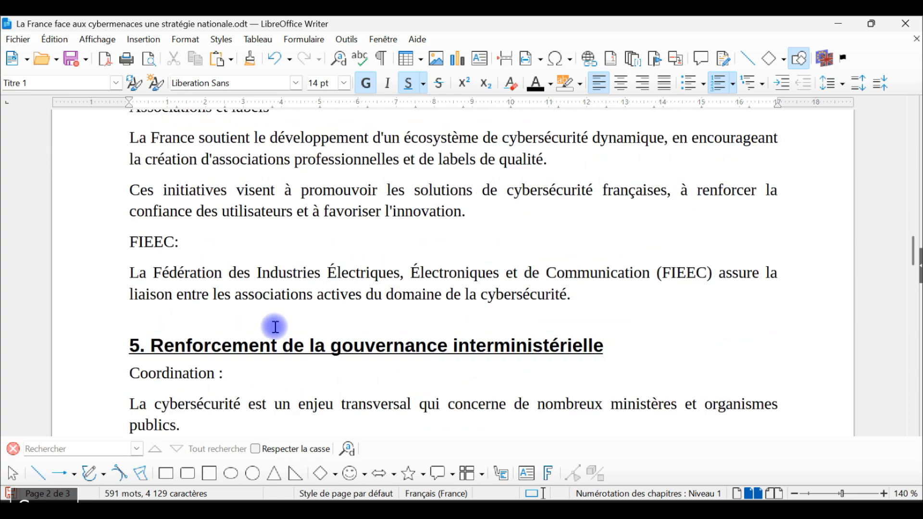
{"action": "left_click", "coordinate": [153, 346]}
{"action": "key", "text": "BackSpace"}
{"action": "scroll", "coordinate": [279, 336], "scroll_direction": "down", "scroll_amount": 5}
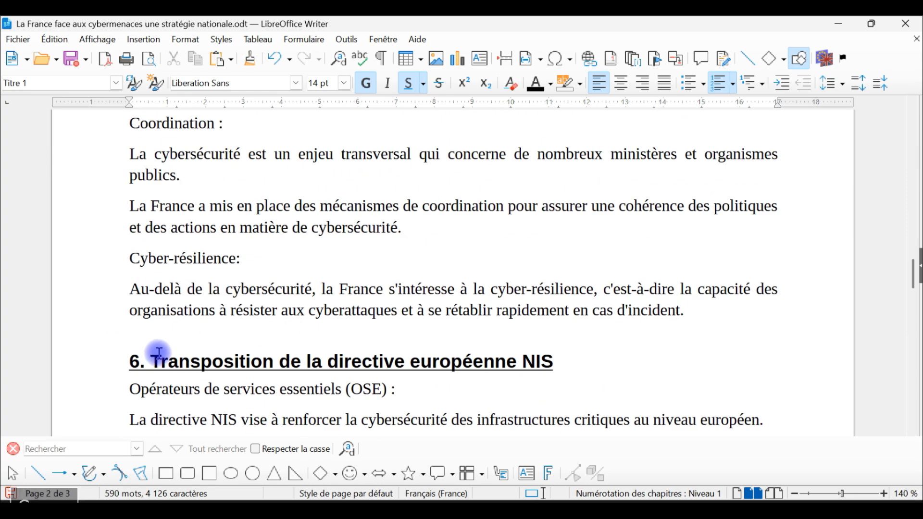
{"action": "key", "text": "BackSpace"}
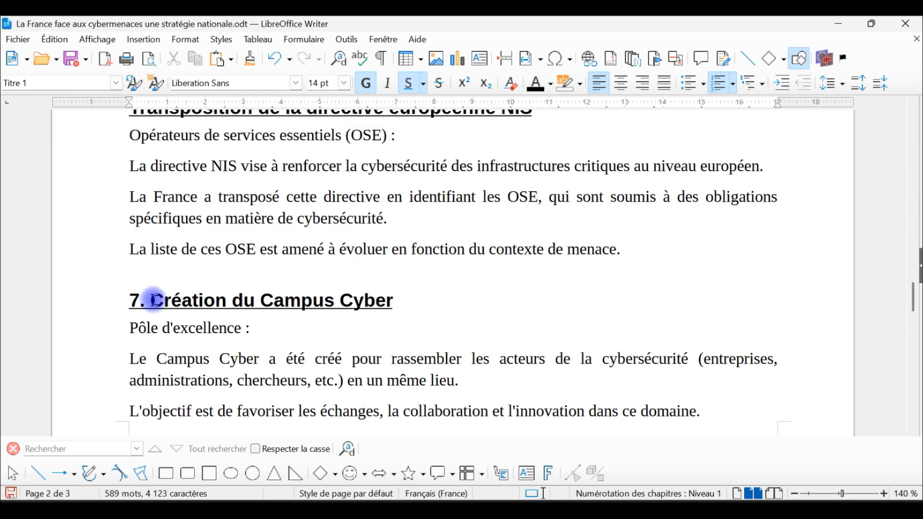
{"action": "left_click_drag", "start_coordinate": [153, 299], "coordinate": [78, 293]}
{"action": "key", "text": "Delete"}
{"action": "scroll", "coordinate": [281, 313], "scroll_direction": "down", "scroll_amount": 5}
{"action": "scroll", "coordinate": [298, 306], "scroll_direction": "up", "scroll_amount": 6}
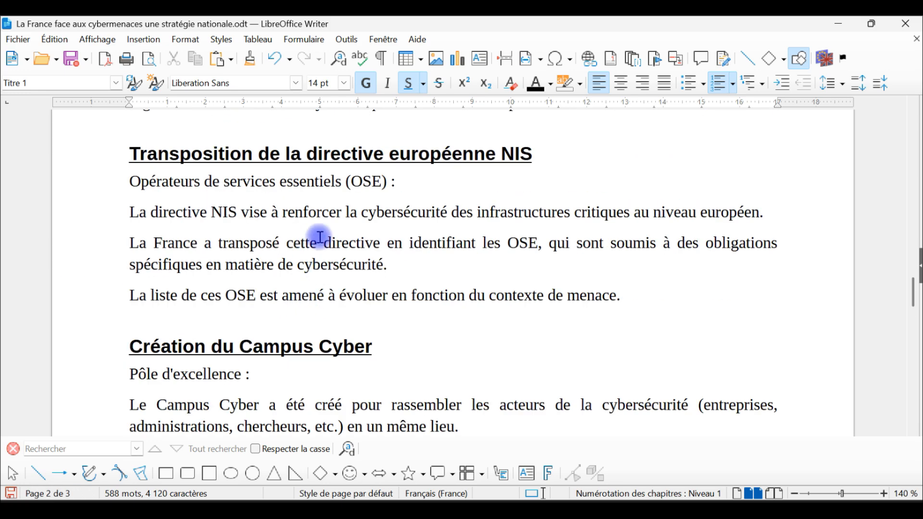
Set level 1 chapter numbering for Titre 1 to the 1, 2, 3... format with a period and a space as the after separator.
{"action": "scroll", "coordinate": [406, 233], "scroll_direction": "up", "scroll_amount": 10}
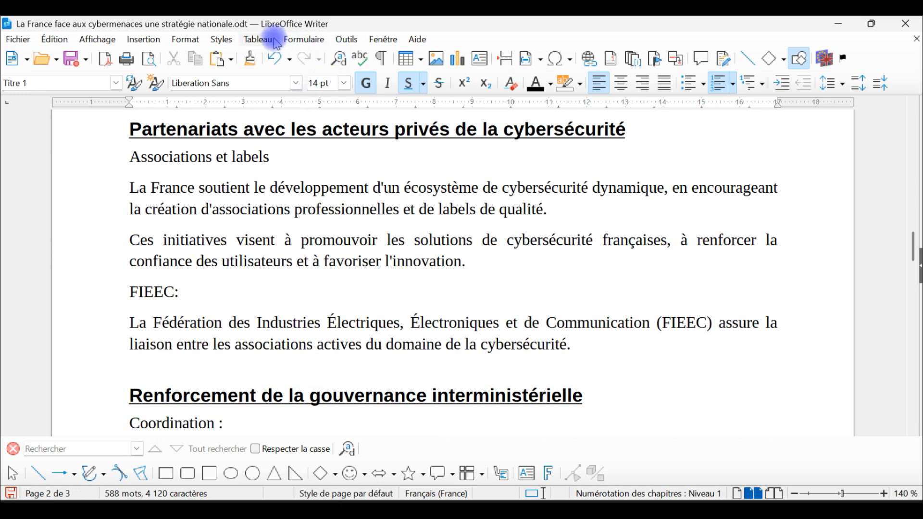
{"action": "left_click", "coordinate": [345, 42]}
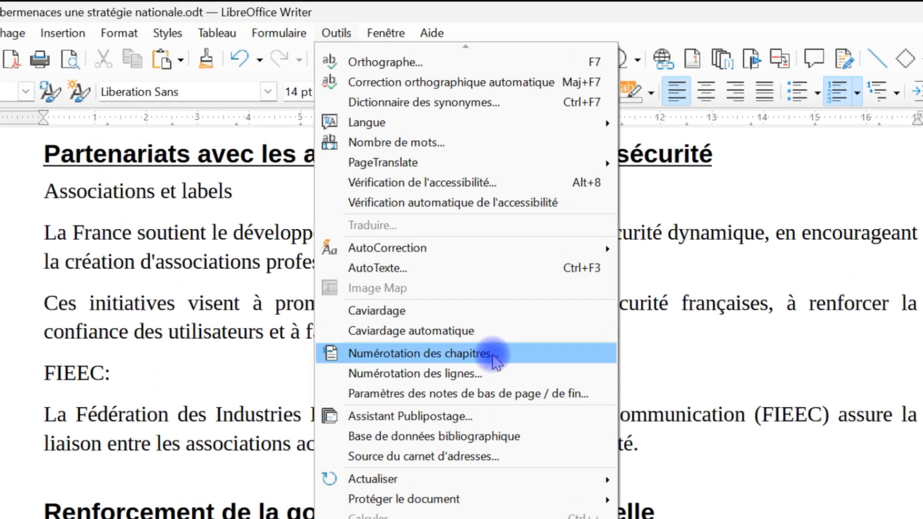
{"action": "left_click", "coordinate": [494, 359]}
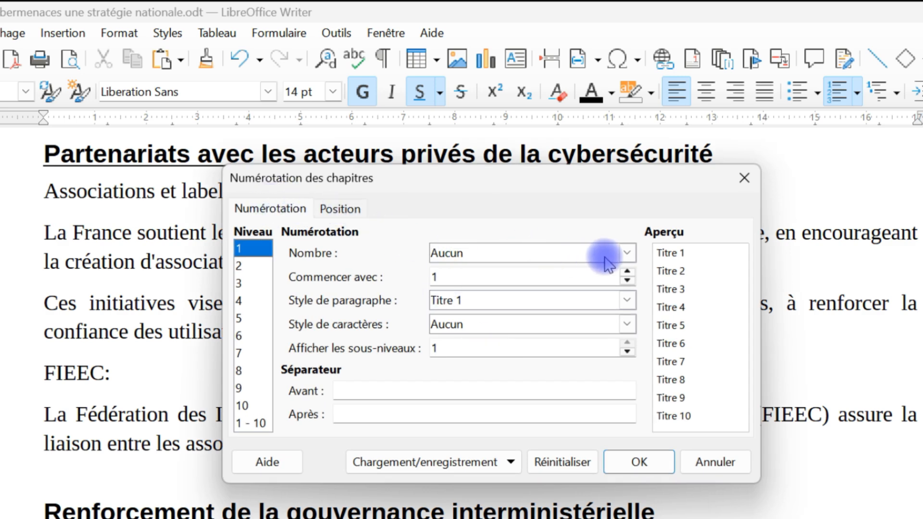
{"action": "left_click", "coordinate": [627, 254]}
{"action": "left_click", "coordinate": [569, 288]}
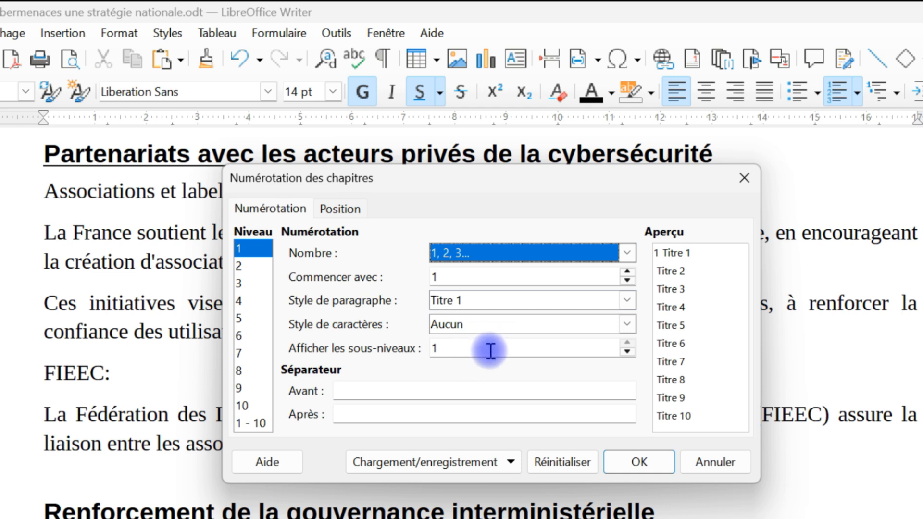
{"action": "left_click", "coordinate": [387, 413]}
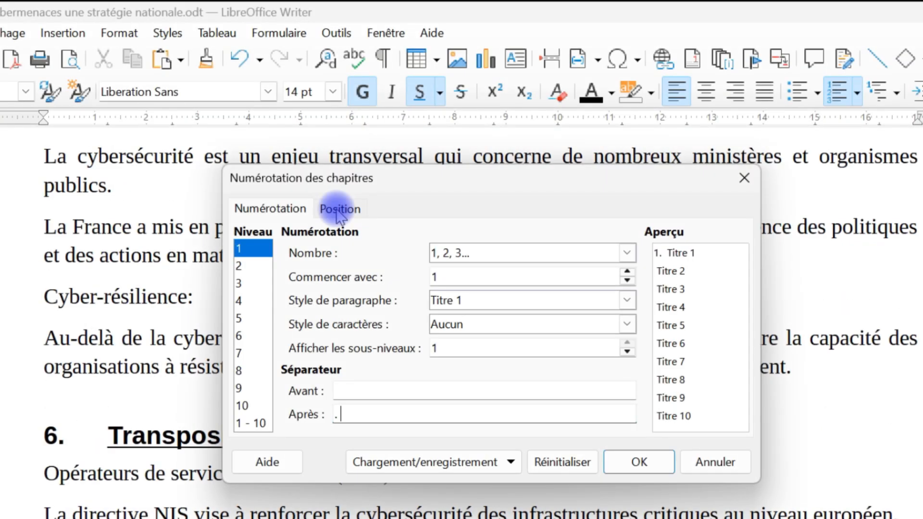
Make the level 1 chapter number followed by Espace, leave only a period as the after separator, and apply the numbering.
{"action": "left_click", "coordinate": [339, 210]}
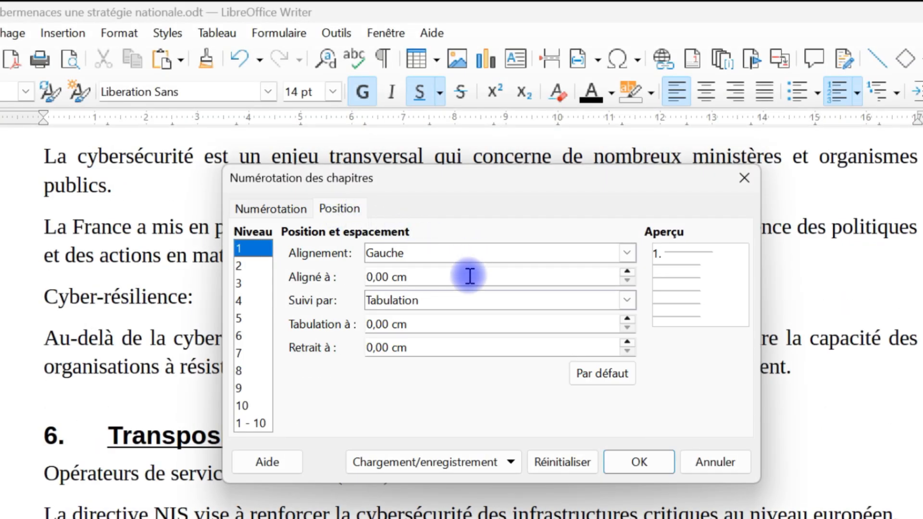
{"action": "left_click", "coordinate": [626, 300]}
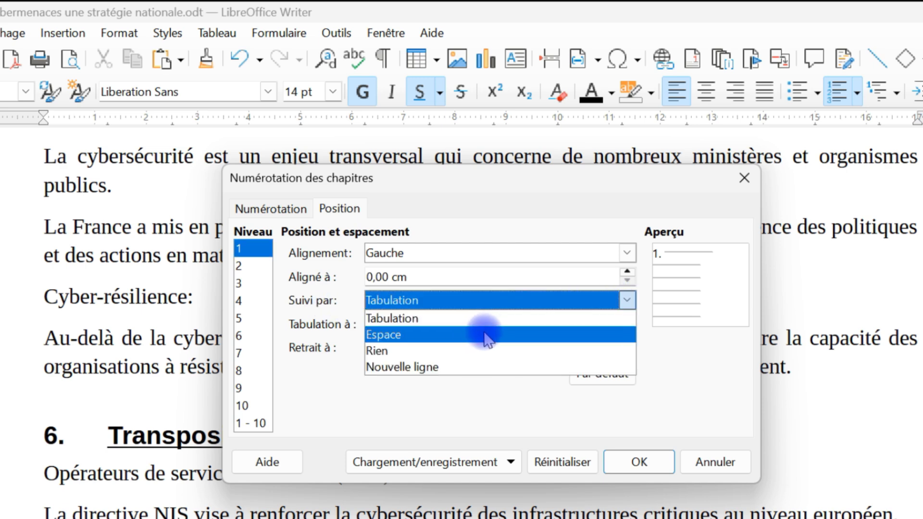
{"action": "left_click", "coordinate": [483, 337]}
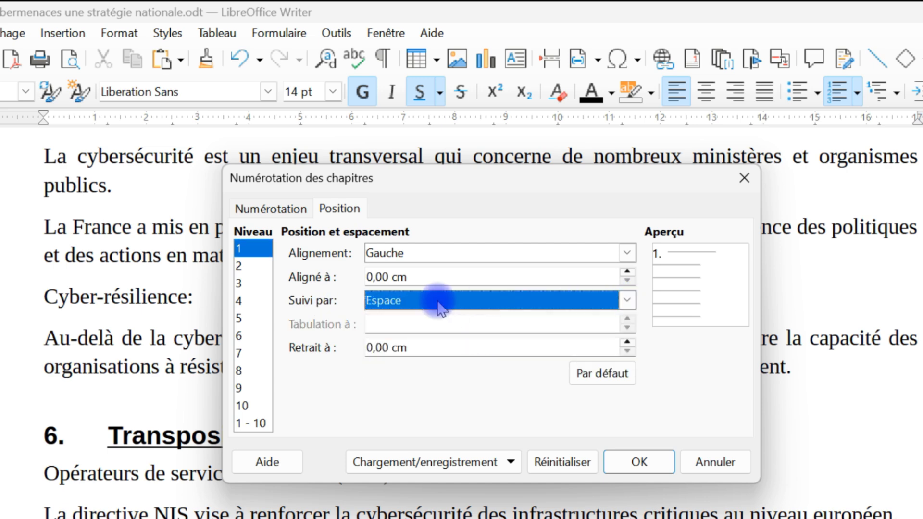
{"action": "left_click", "coordinate": [254, 208]}
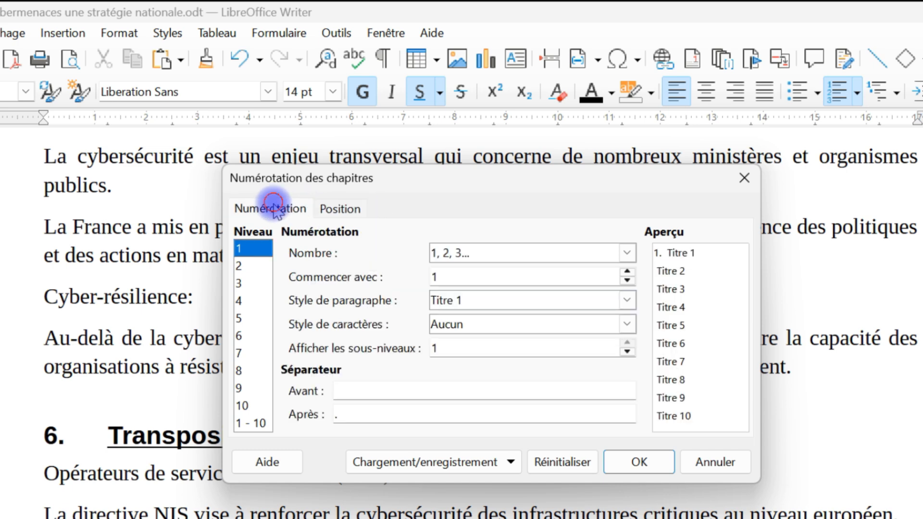
{"action": "left_click", "coordinate": [442, 413]}
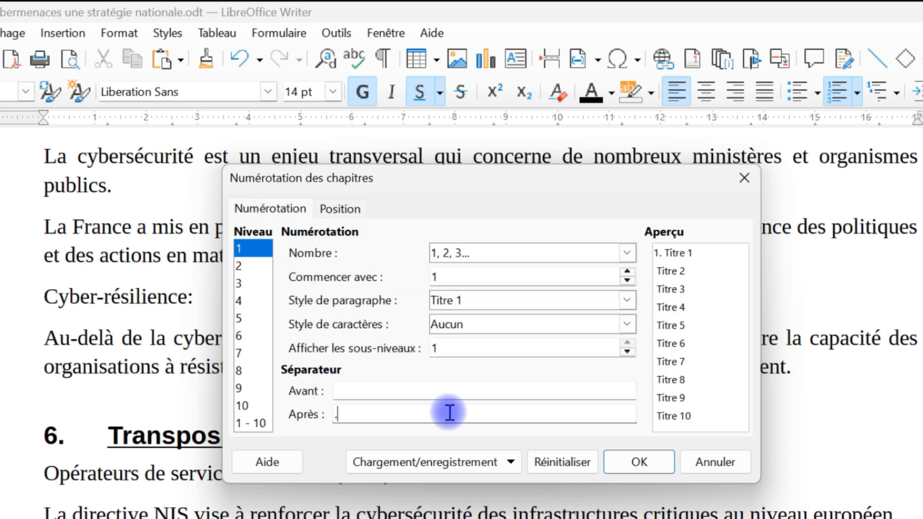
{"action": "left_click", "coordinate": [639, 463]}
{"action": "scroll", "coordinate": [239, 313], "scroll_direction": "up", "scroll_amount": 10}
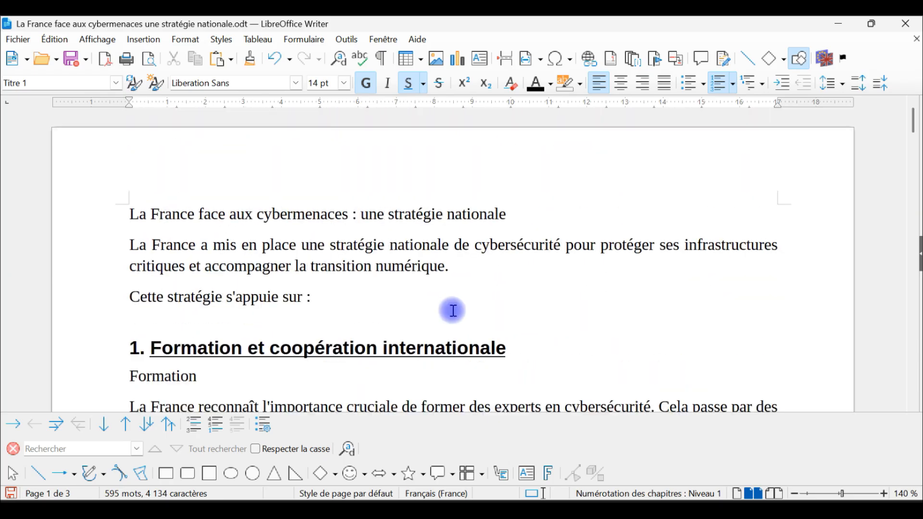
Apply the Titre principal paragraph style to the document's title line, "La France face aux cybermenaces : une stratégie nationale".
{"action": "triple_click", "coordinate": [330, 351]}
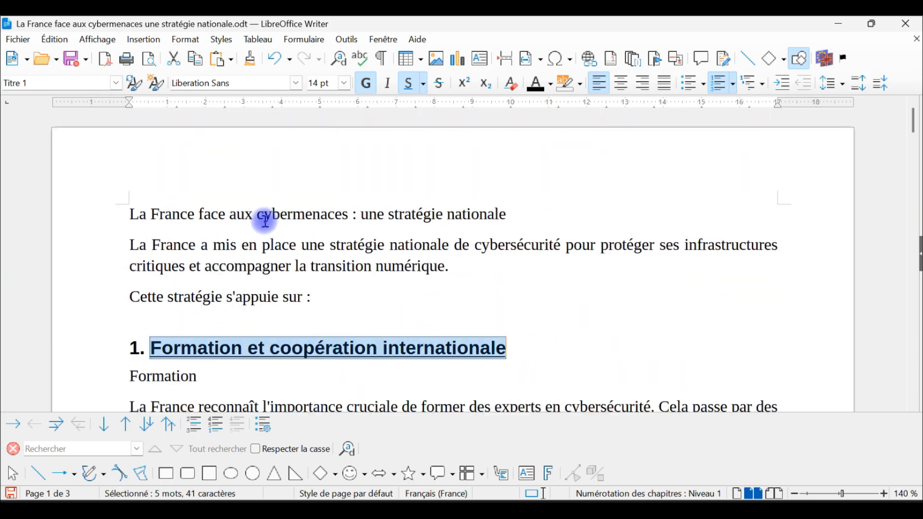
{"action": "triple_click", "coordinate": [292, 211]}
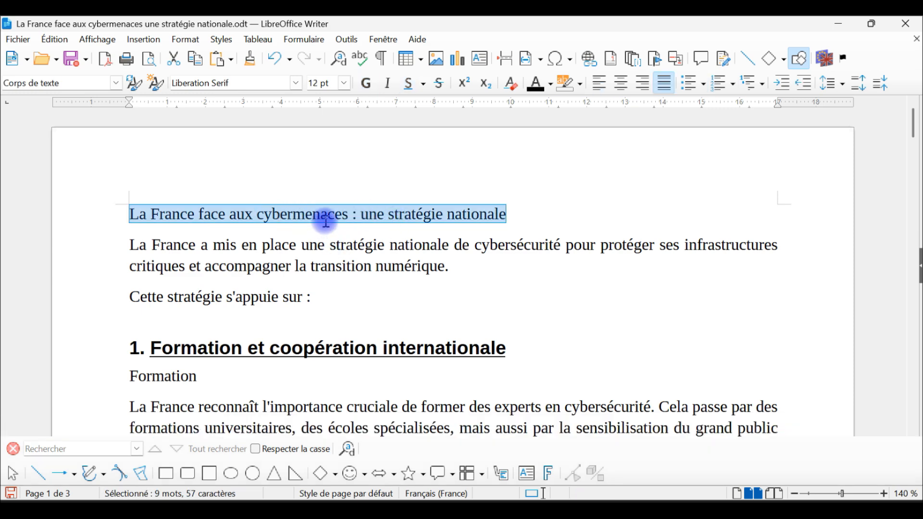
{"action": "triple_click", "coordinate": [295, 215]}
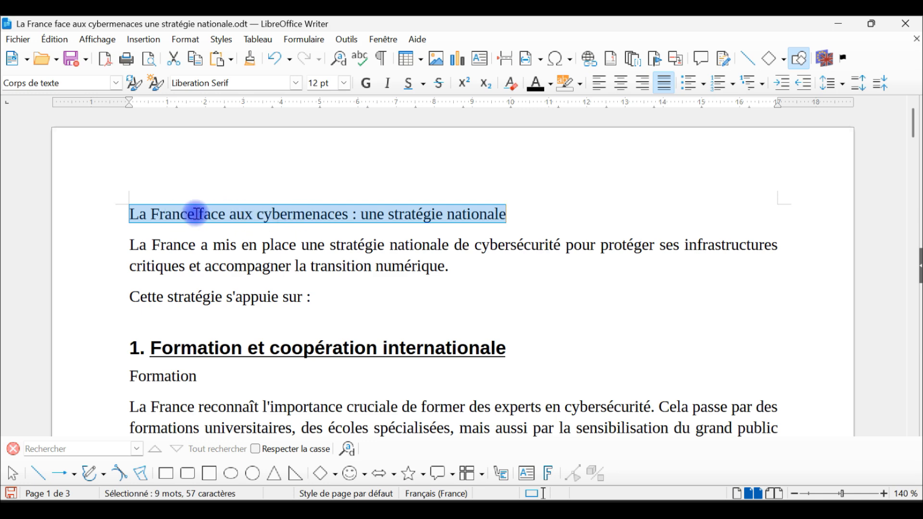
{"action": "left_click", "coordinate": [382, 59]}
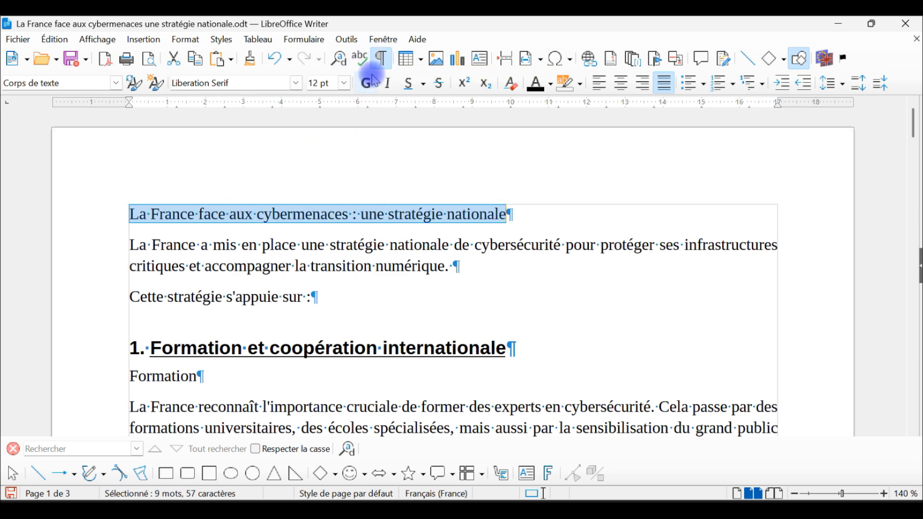
{"action": "left_click", "coordinate": [116, 84]}
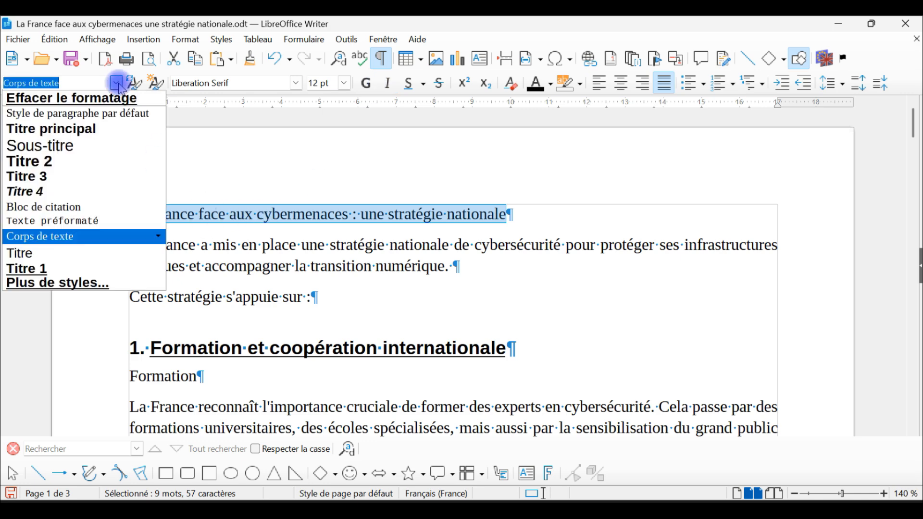
{"action": "left_click", "coordinate": [78, 129]}
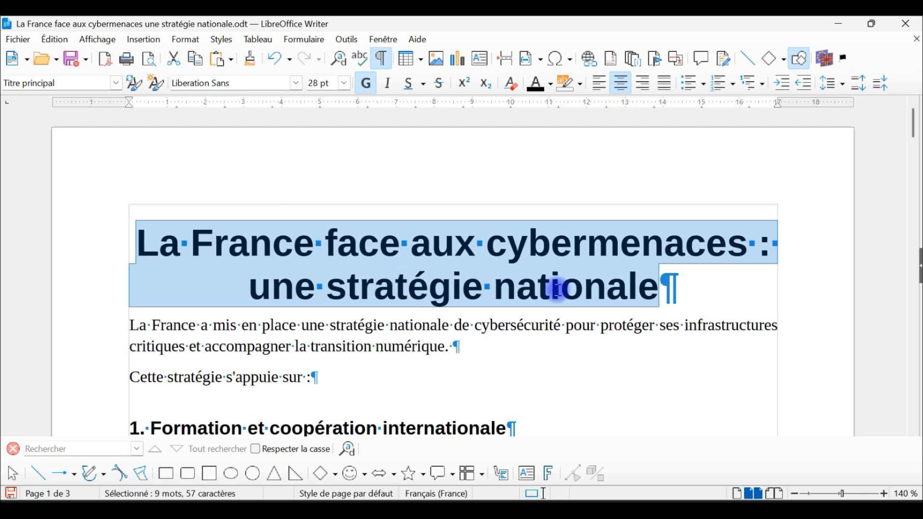
{"action": "left_click", "coordinate": [383, 59]}
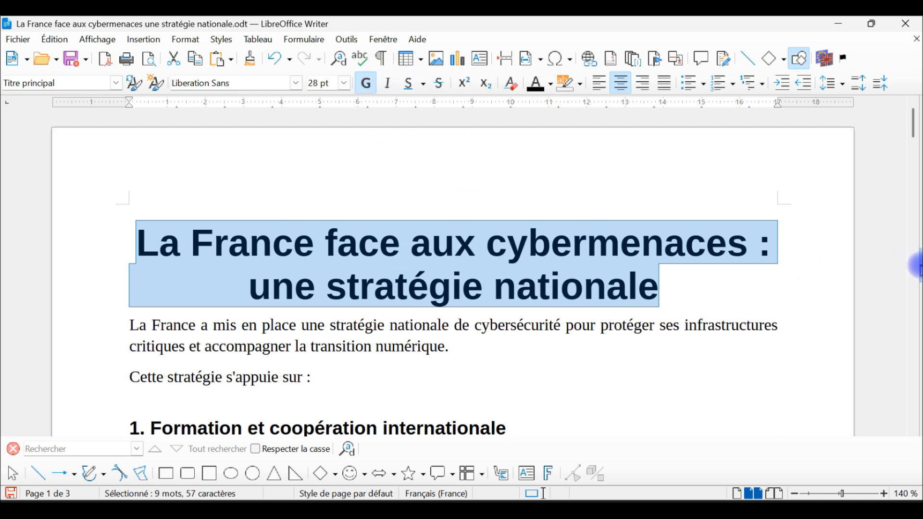
Edit the Titre principal paragraph style to use an 18 pt font size.
{"action": "left_click", "coordinate": [916, 266]}
{"action": "right_click", "coordinate": [785, 369]}
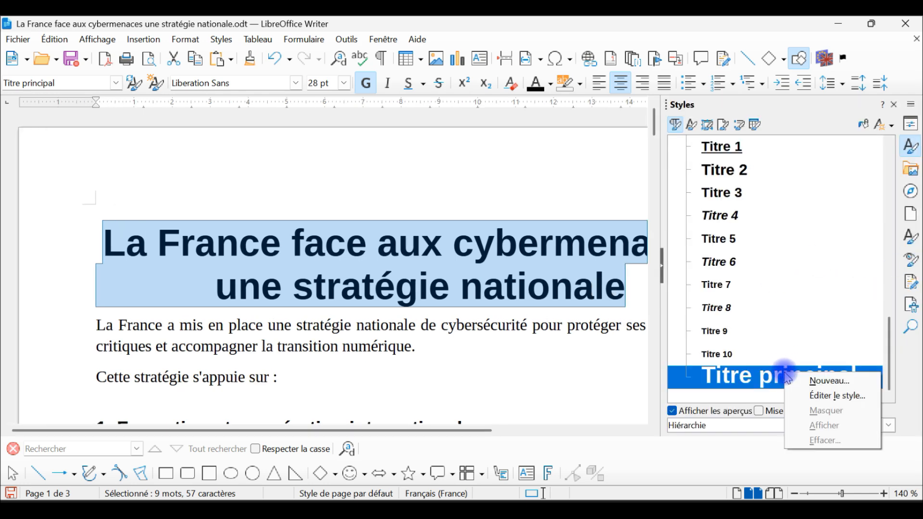
{"action": "left_click", "coordinate": [822, 395]}
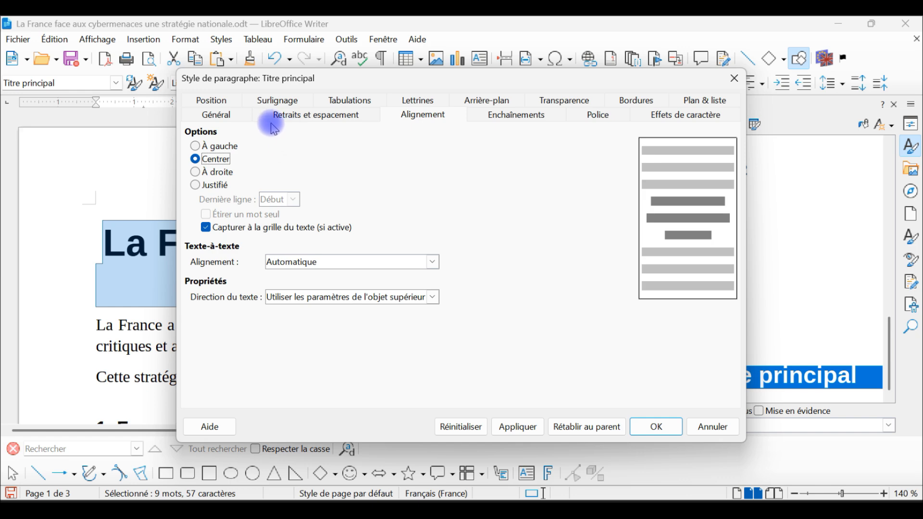
{"action": "left_click", "coordinate": [599, 118]}
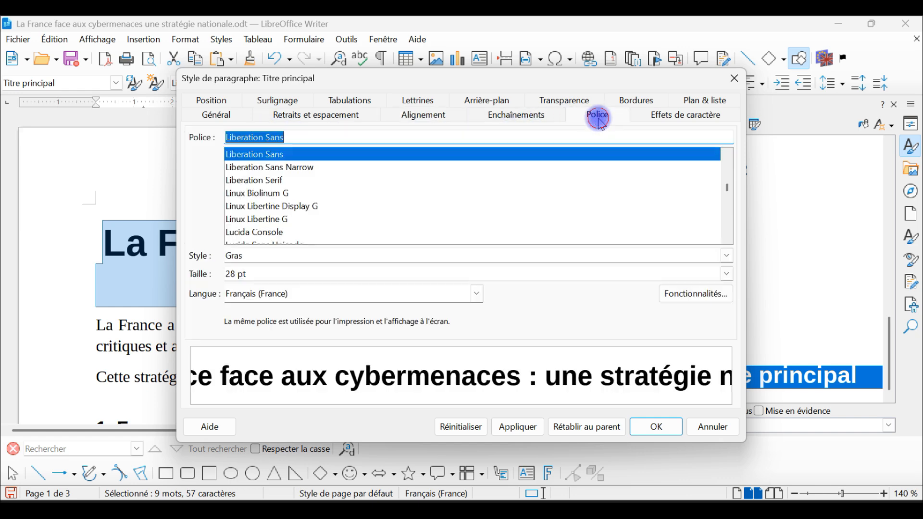
{"action": "left_click", "coordinate": [728, 275]}
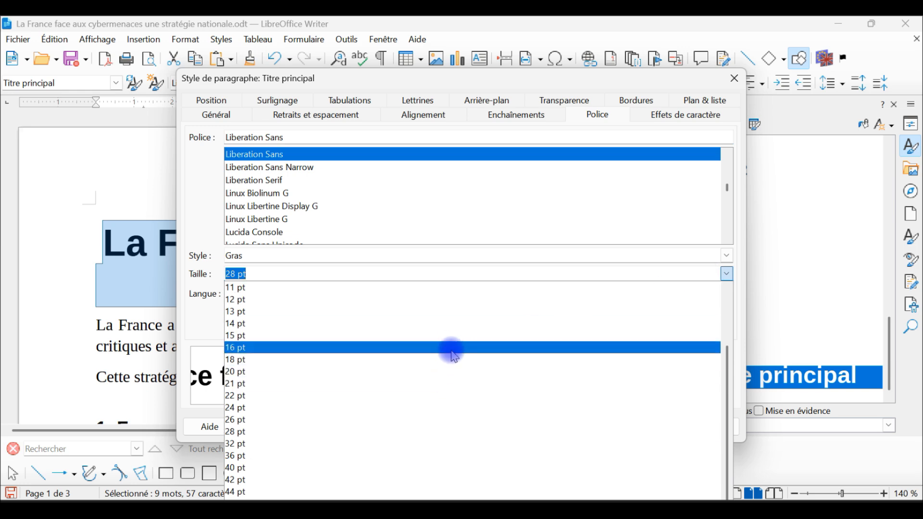
{"action": "left_click", "coordinate": [450, 360]}
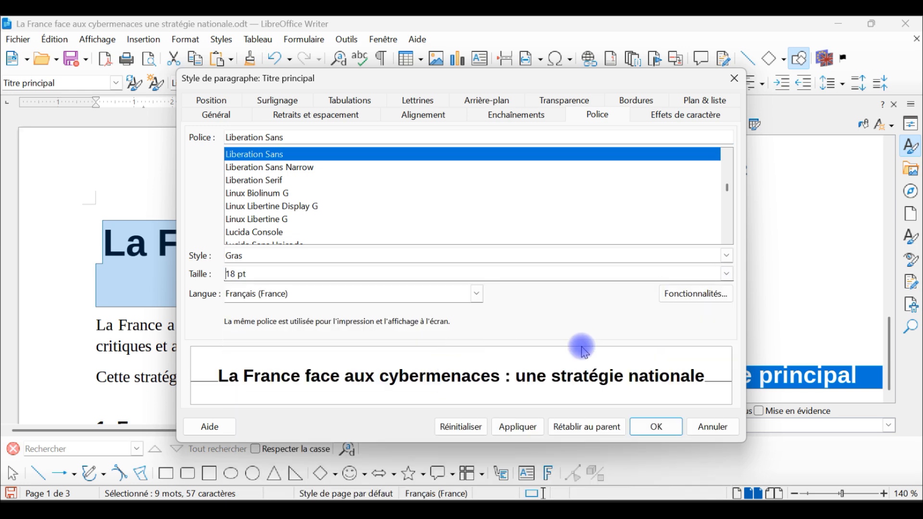
{"action": "left_click", "coordinate": [658, 427]}
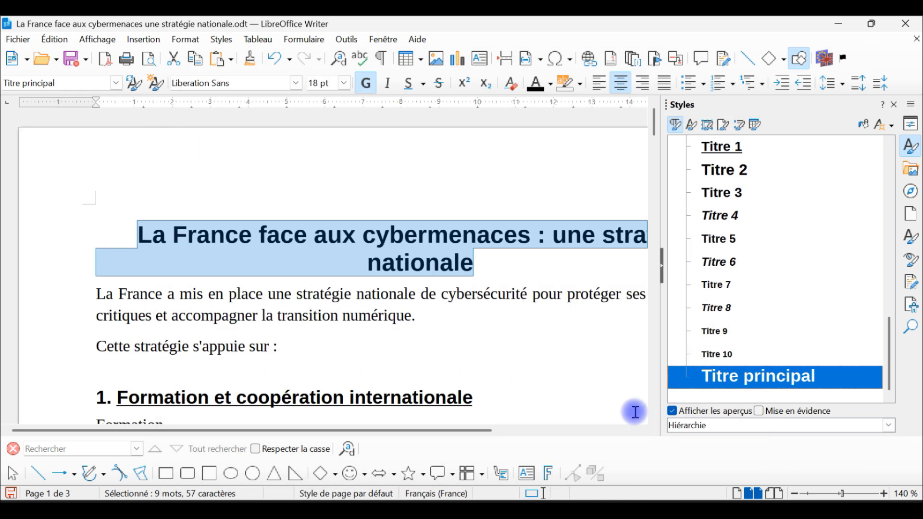
{"action": "left_click", "coordinate": [663, 269]}
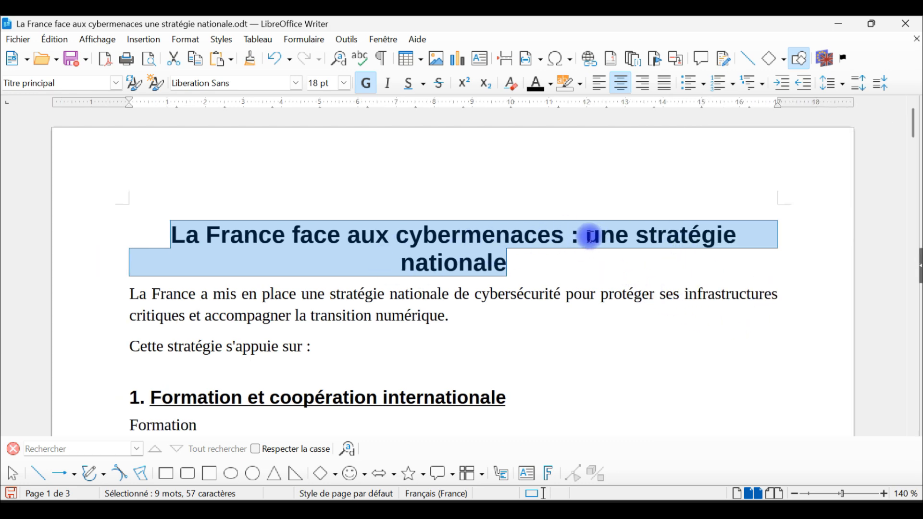
Insert a manual line break before "une stratégie nationale" in the main title and check the pages in print preview.
{"action": "left_click", "coordinate": [589, 236]}
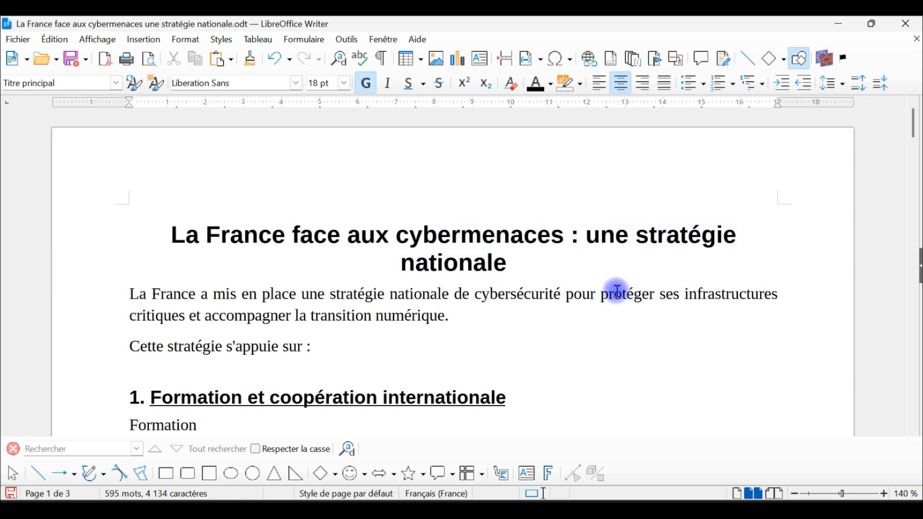
{"action": "key", "text": "shift+Return"}
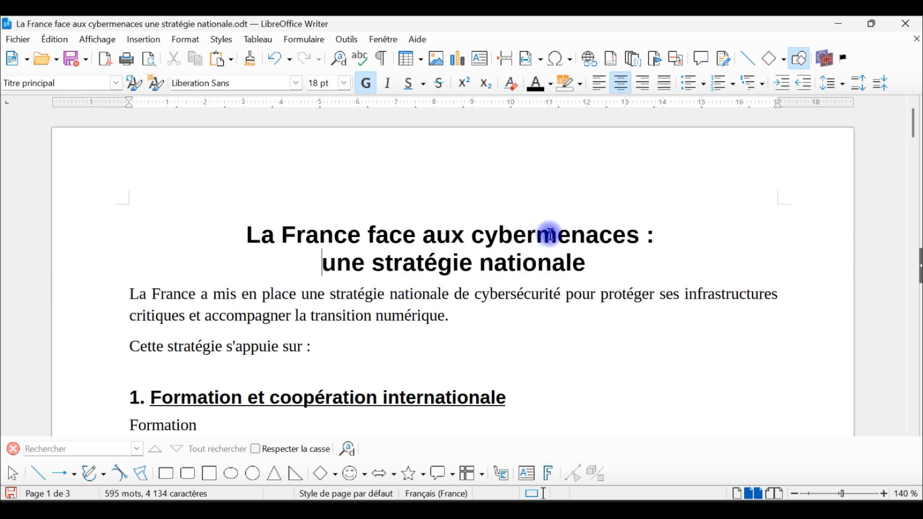
{"action": "scroll", "coordinate": [690, 323], "scroll_direction": "down", "scroll_amount": 1}
{"action": "scroll", "coordinate": [684, 294], "scroll_direction": "up", "scroll_amount": 1}
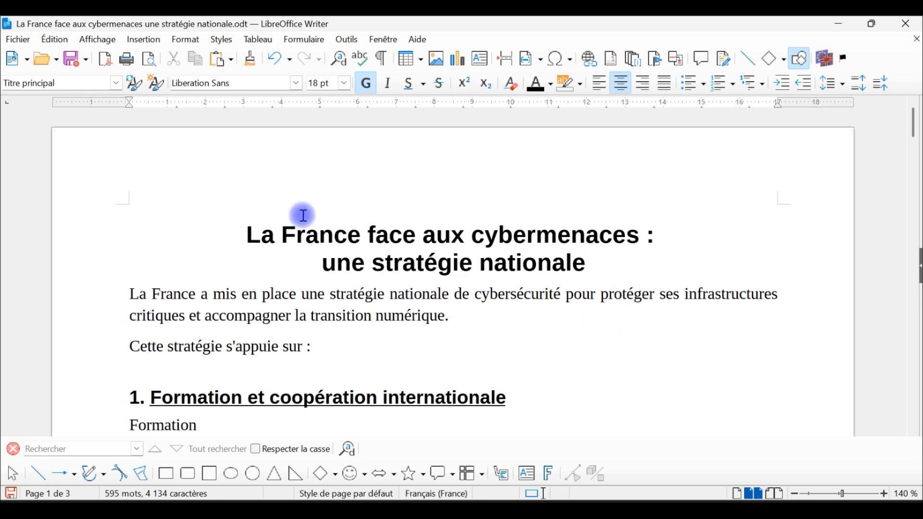
{"action": "left_click", "coordinate": [149, 59]}
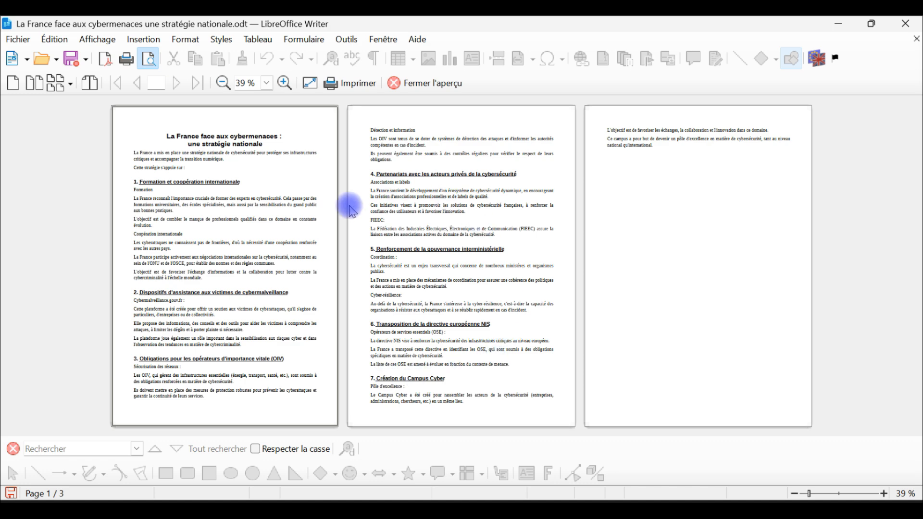
{"action": "left_click", "coordinate": [420, 83]}
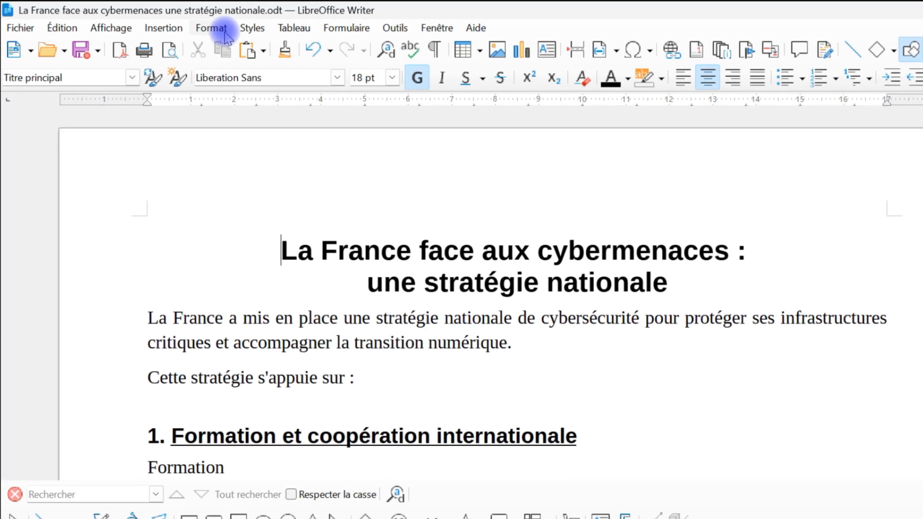
Insert a table of contents titled "Table des matières" before the main title, covering the entire document down to level 10.
{"action": "left_click", "coordinate": [262, 249]}
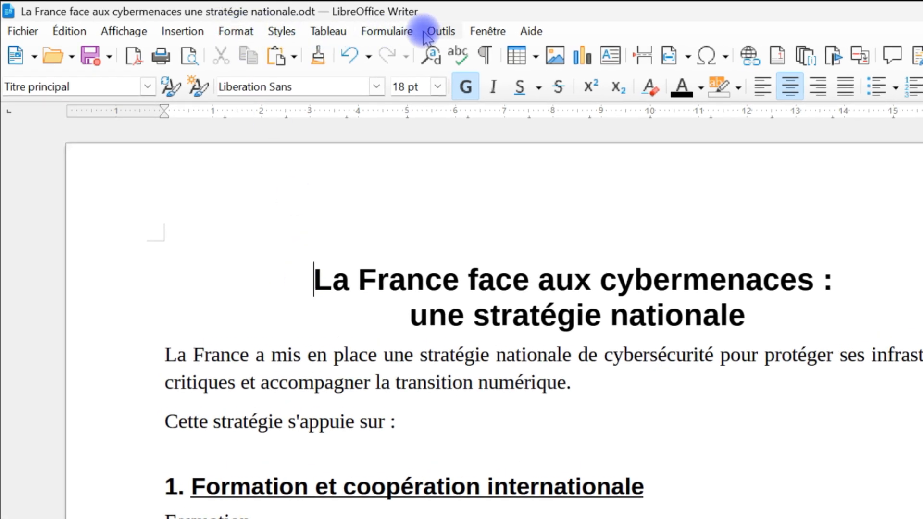
{"action": "left_click", "coordinate": [185, 33]}
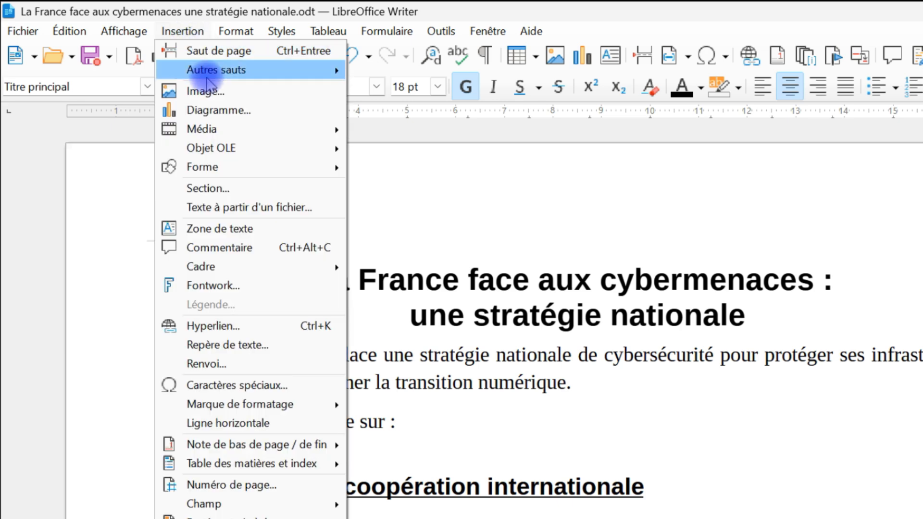
{"action": "mouse_move", "coordinate": [292, 469]}
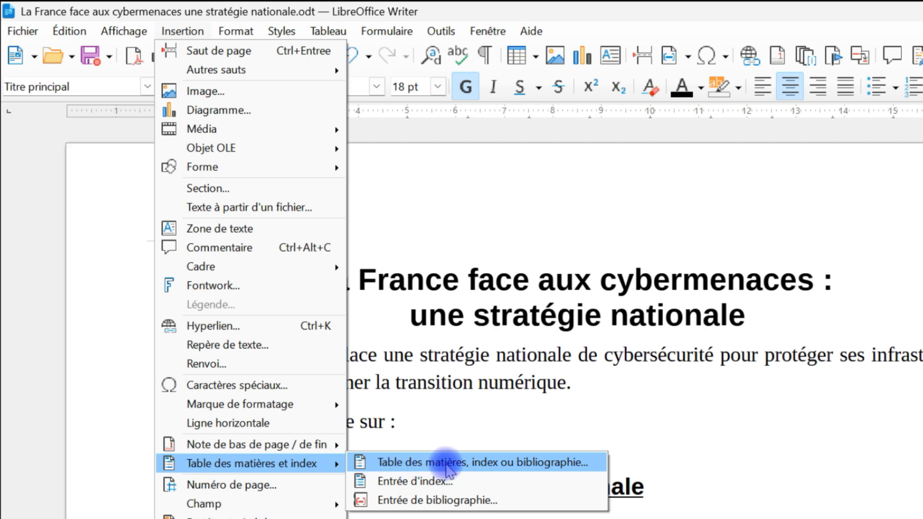
{"action": "left_click", "coordinate": [448, 464]}
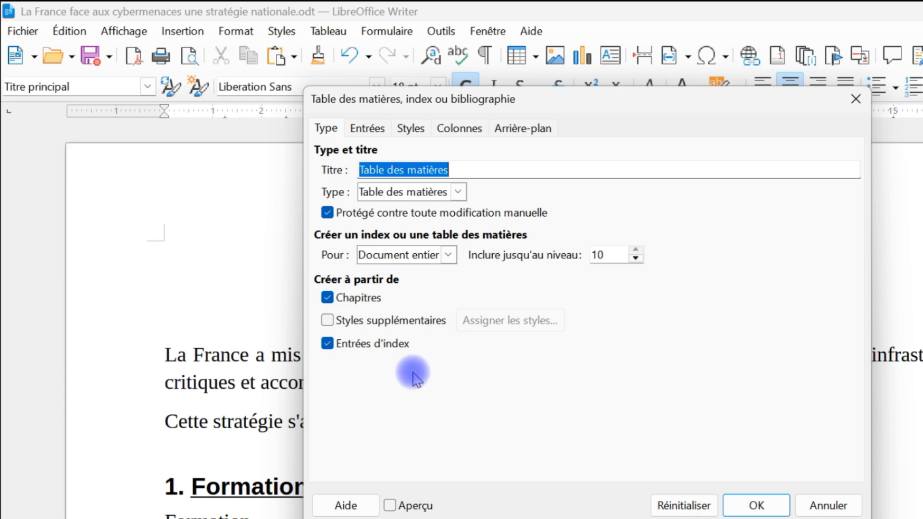
{"action": "left_click", "coordinate": [756, 506]}
Examine the table of contents and the text after it, then review the overall page layout in print preview.
{"action": "scroll", "coordinate": [248, 283], "scroll_direction": "down", "scroll_amount": 2}
{"action": "scroll", "coordinate": [336, 206], "scroll_direction": "up", "scroll_amount": 6}
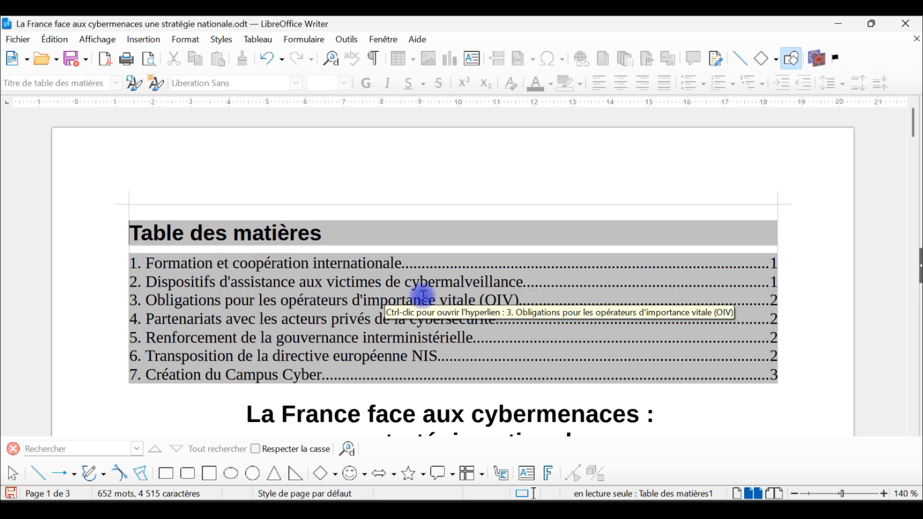
{"action": "scroll", "coordinate": [424, 296], "scroll_direction": "down", "scroll_amount": 6}
{"action": "scroll", "coordinate": [423, 305], "scroll_direction": "up", "scroll_amount": 2}
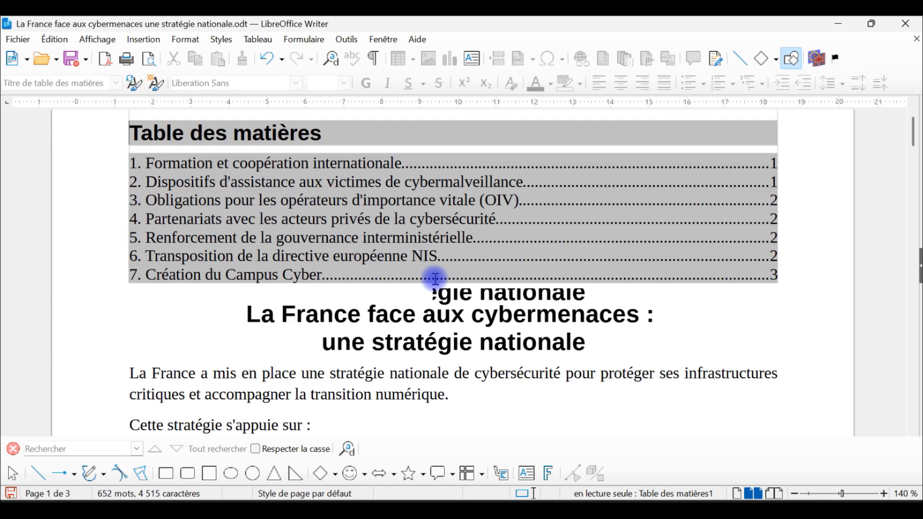
{"action": "scroll", "coordinate": [435, 278], "scroll_direction": "down", "scroll_amount": 2}
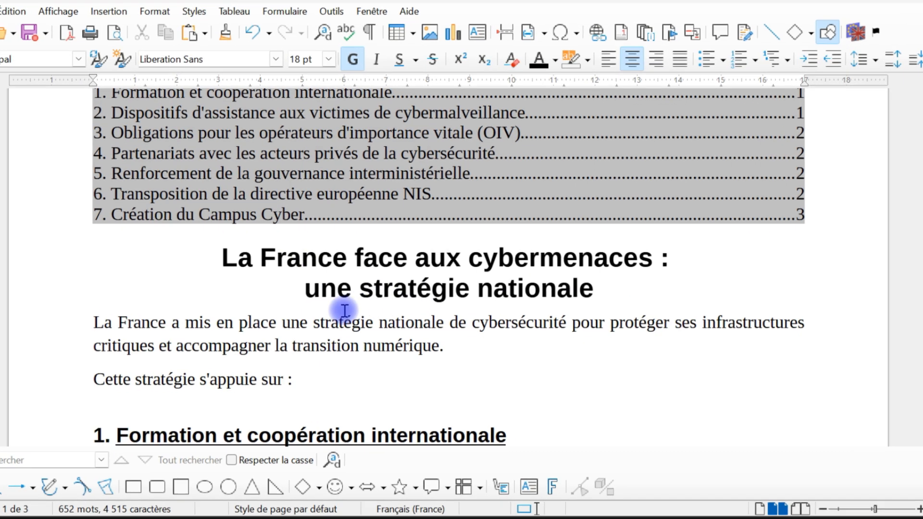
{"action": "scroll", "coordinate": [327, 346], "scroll_direction": "down", "scroll_amount": 2}
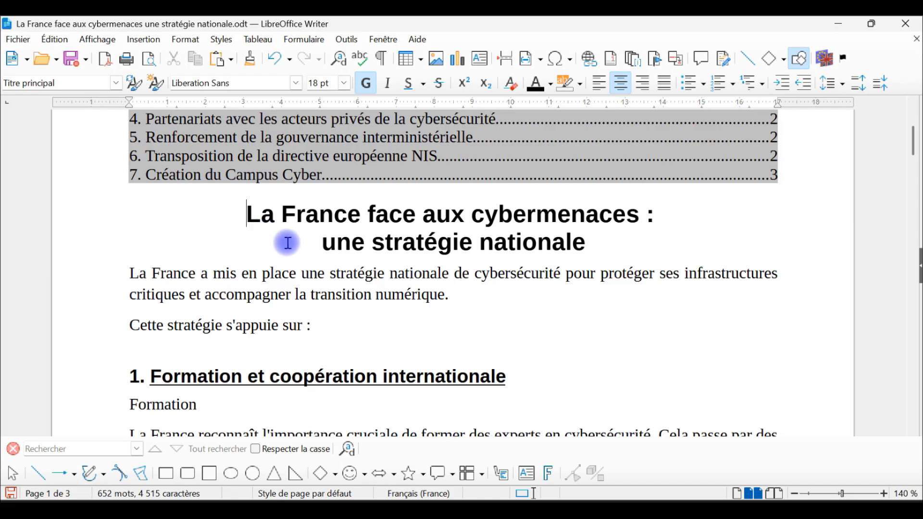
{"action": "scroll", "coordinate": [288, 111], "scroll_direction": "down", "scroll_amount": 12}
{"action": "scroll", "coordinate": [407, 268], "scroll_direction": "down", "scroll_amount": 8}
{"action": "scroll", "coordinate": [409, 264], "scroll_direction": "up", "scroll_amount": 20}
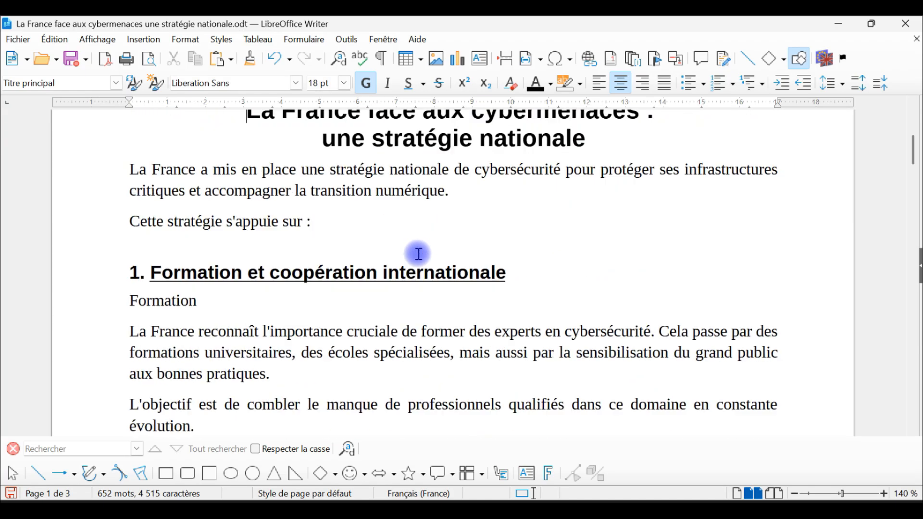
{"action": "left_click", "coordinate": [150, 58]}
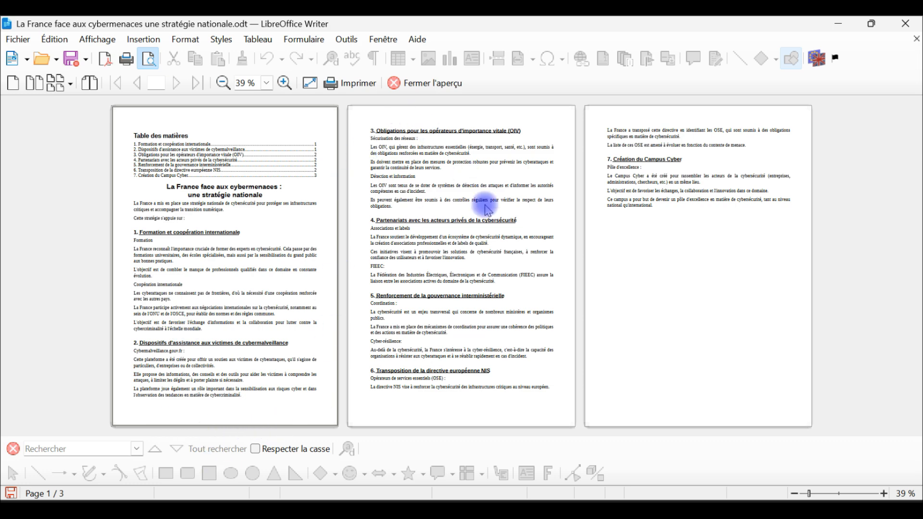
{"action": "left_click", "coordinate": [409, 83]}
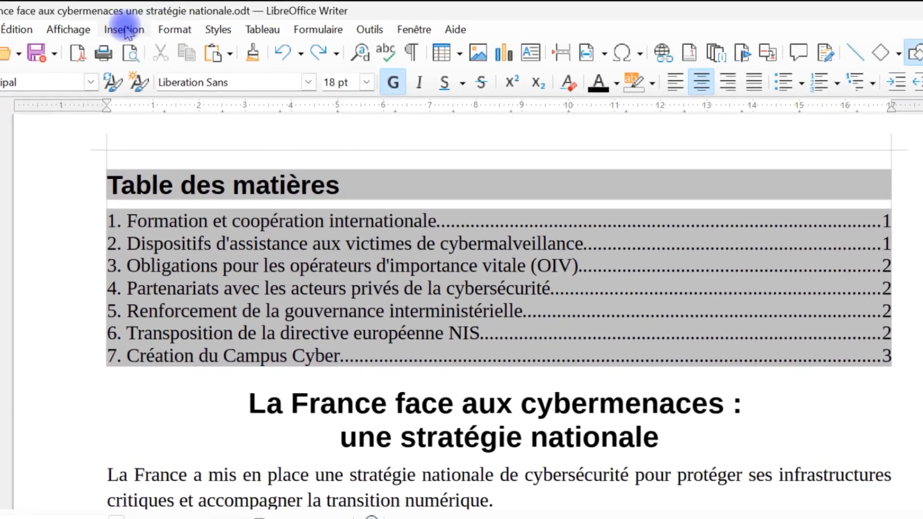
Insert a manual page break before the main title, with Style de page par défaut as the page style.
{"action": "left_click", "coordinate": [124, 29]}
{"action": "mouse_move", "coordinate": [148, 72]}
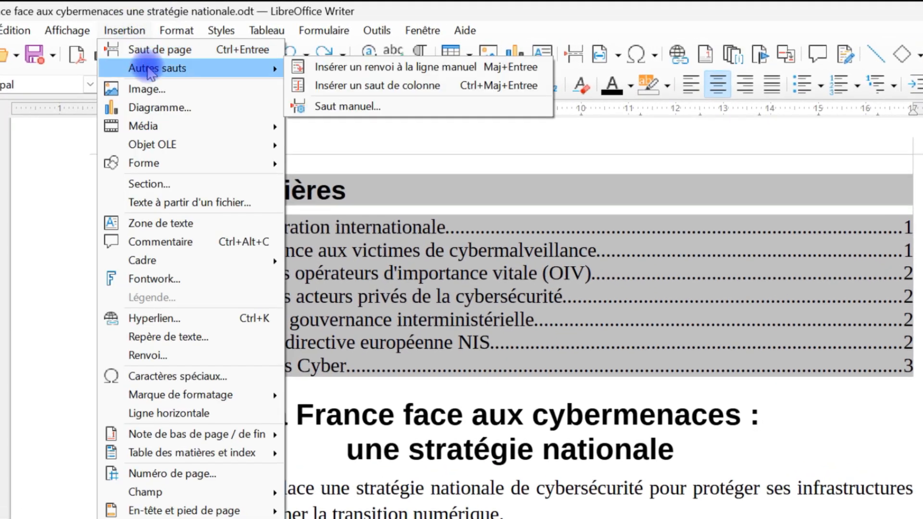
{"action": "left_click", "coordinate": [361, 110]}
{"action": "left_click", "coordinate": [484, 303]}
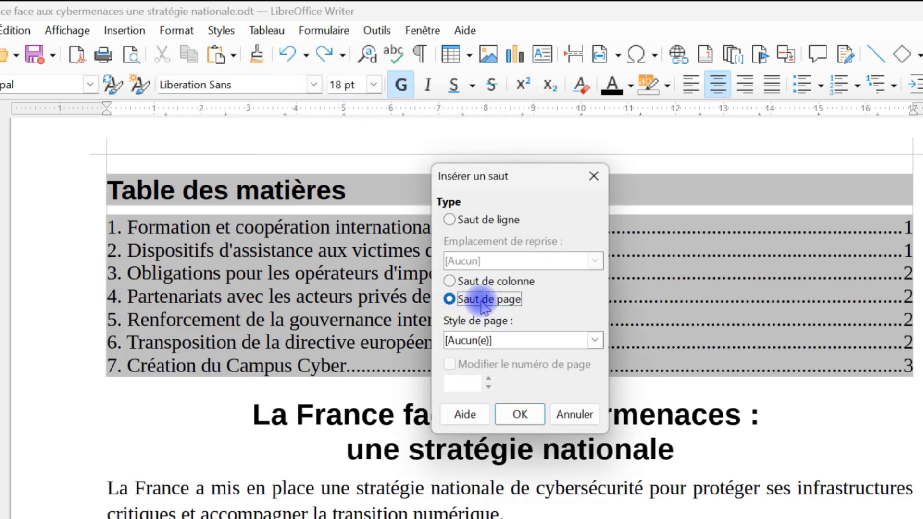
{"action": "left_click", "coordinate": [508, 341]}
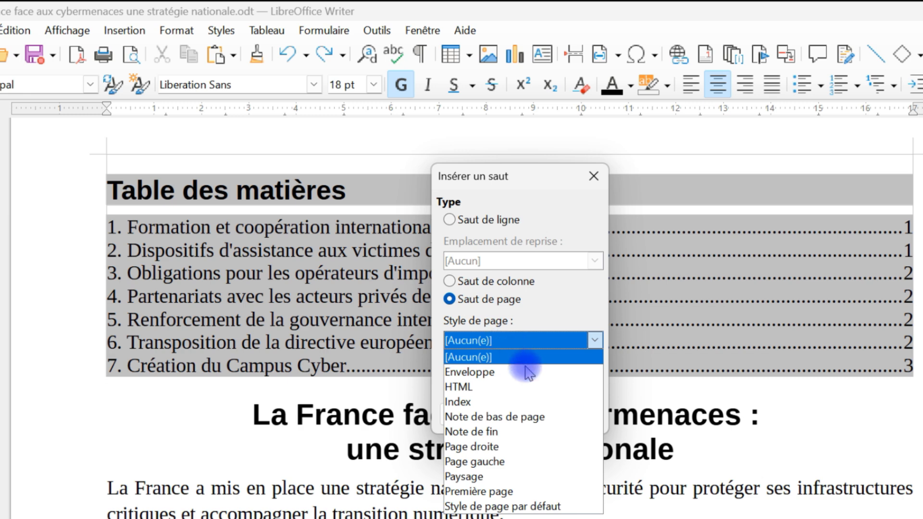
{"action": "left_click", "coordinate": [534, 507]}
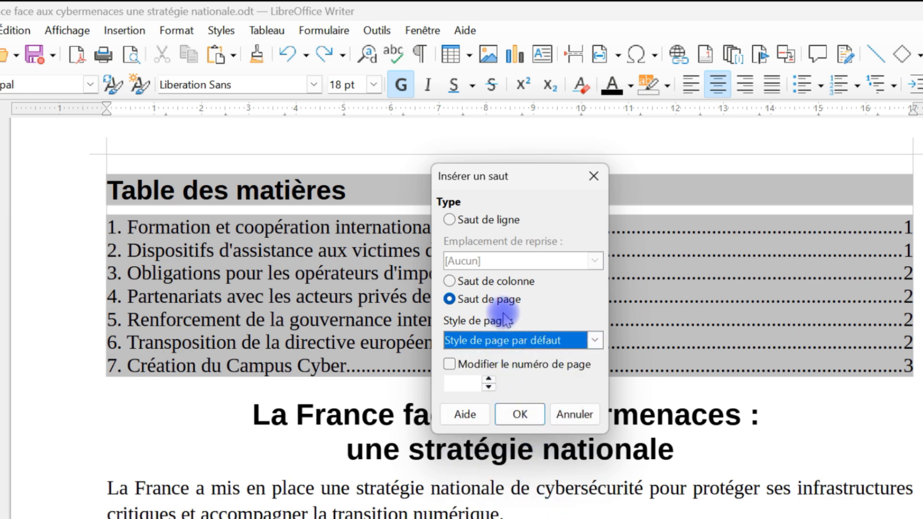
{"action": "left_click", "coordinate": [525, 417]}
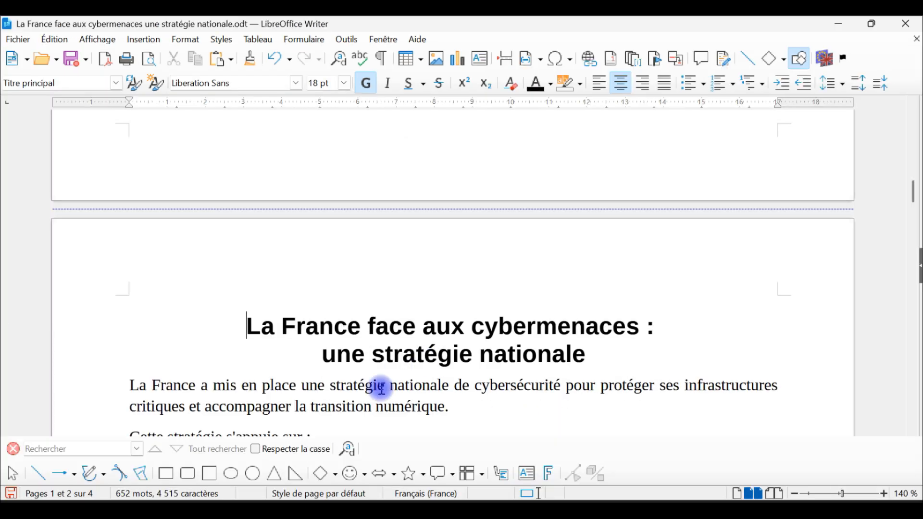
Apply the Index page style to the page holding the table of contents.
{"action": "left_click", "coordinate": [412, 386]}
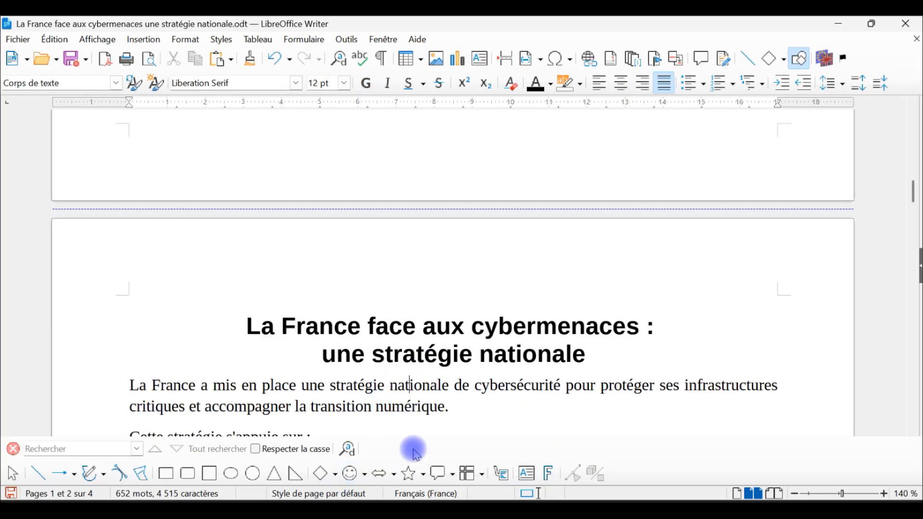
{"action": "scroll", "coordinate": [481, 347], "scroll_direction": "up", "scroll_amount": 5}
{"action": "scroll", "coordinate": [480, 333], "scroll_direction": "up", "scroll_amount": 1}
{"action": "scroll", "coordinate": [481, 272], "scroll_direction": "up", "scroll_amount": 4}
{"action": "left_click", "coordinate": [742, 334]}
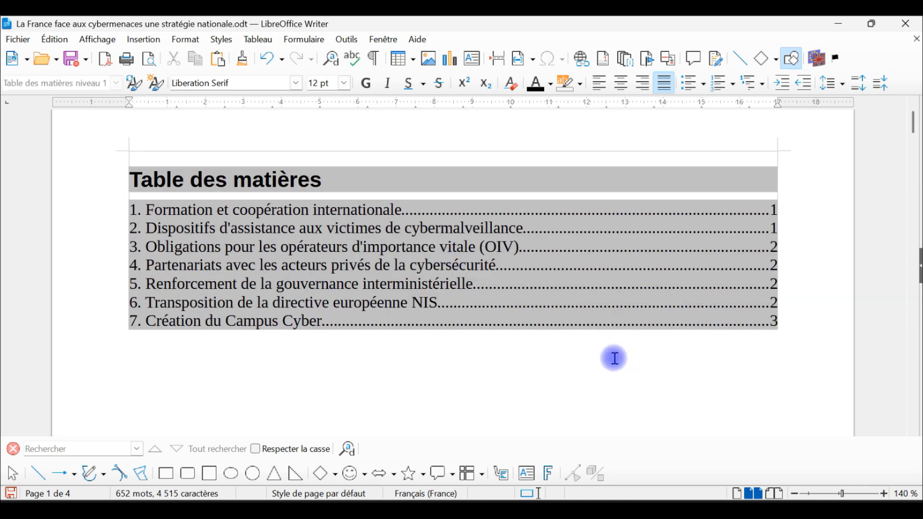
{"action": "scroll", "coordinate": [433, 414], "scroll_direction": "down", "scroll_amount": 3}
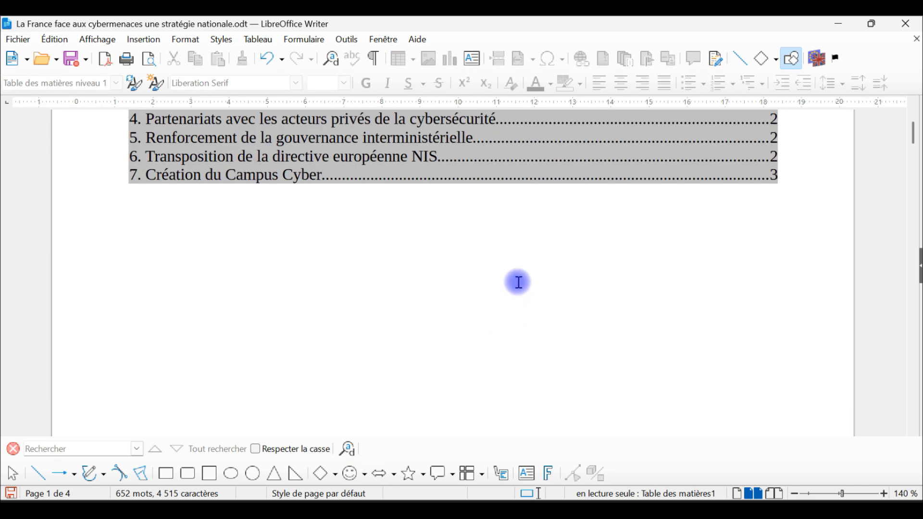
{"action": "scroll", "coordinate": [517, 281], "scroll_direction": "down", "scroll_amount": 2}
{"action": "scroll", "coordinate": [512, 257], "scroll_direction": "down", "scroll_amount": 2}
{"action": "scroll", "coordinate": [432, 269], "scroll_direction": "up", "scroll_amount": 2}
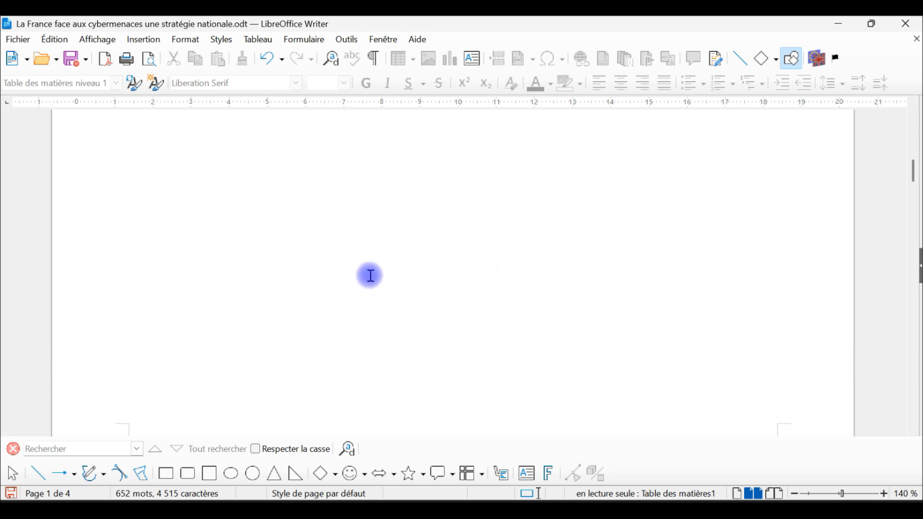
{"action": "scroll", "coordinate": [322, 231], "scroll_direction": "up", "scroll_amount": 3}
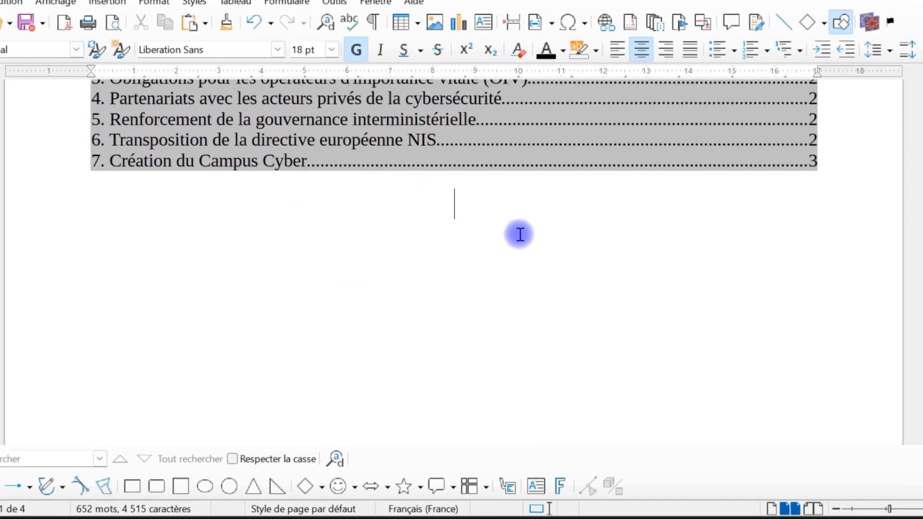
{"action": "scroll", "coordinate": [481, 247], "scroll_direction": "down", "scroll_amount": 3}
{"action": "right_click", "coordinate": [279, 508]}
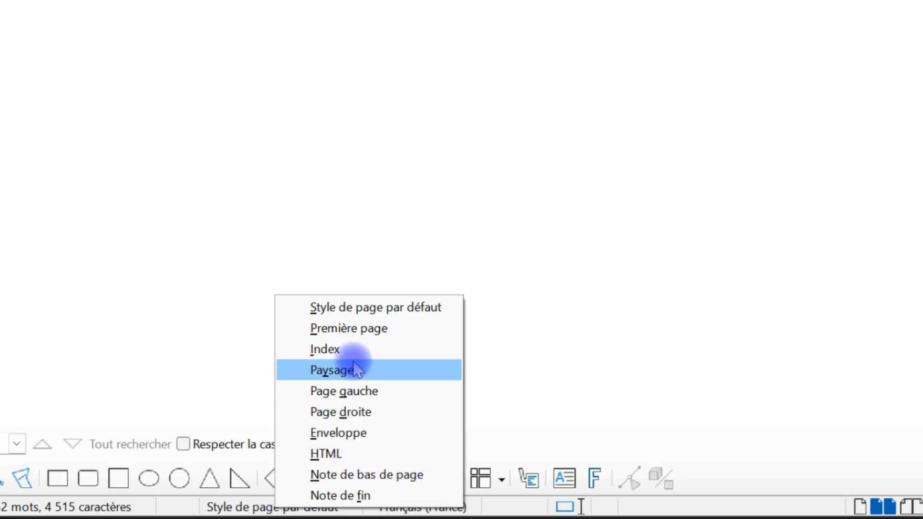
{"action": "left_click", "coordinate": [342, 350]}
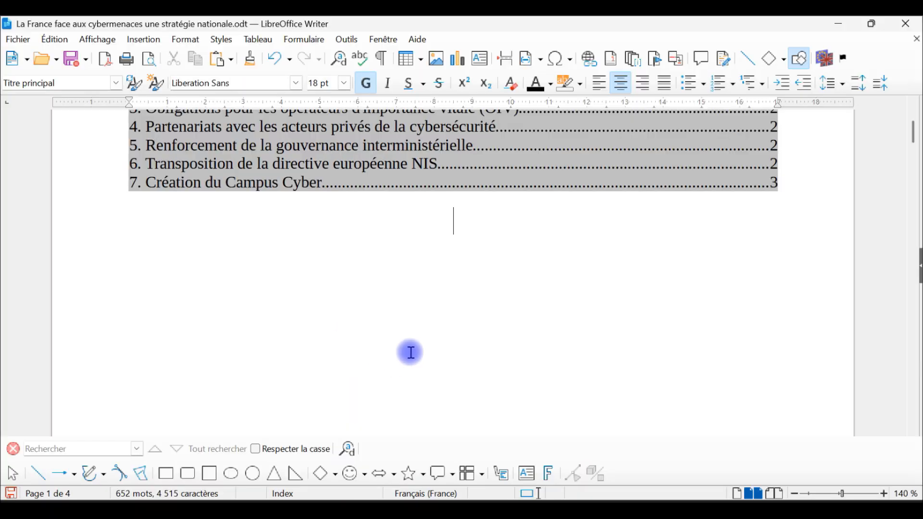
Check the page style of the main title's page, then review the document in print preview with four pages side by side.
{"action": "scroll", "coordinate": [447, 277], "scroll_direction": "down", "scroll_amount": 10}
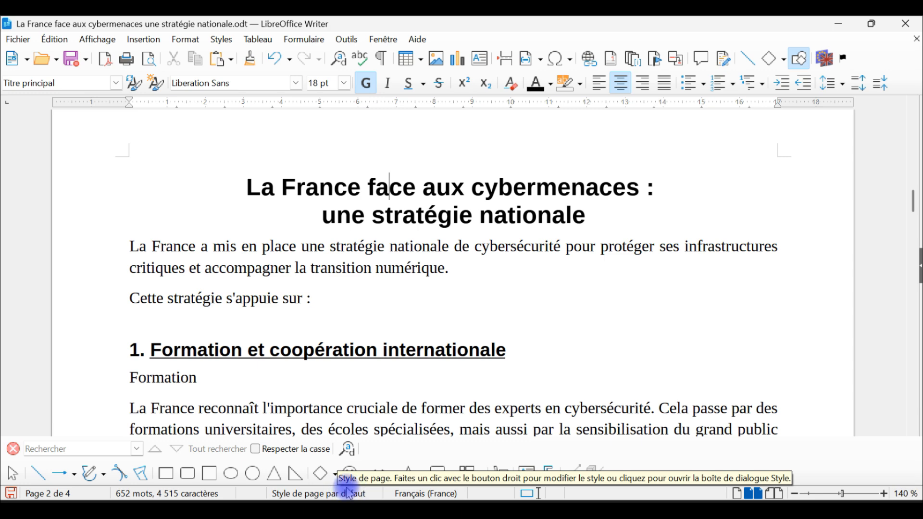
{"action": "left_click", "coordinate": [454, 293]}
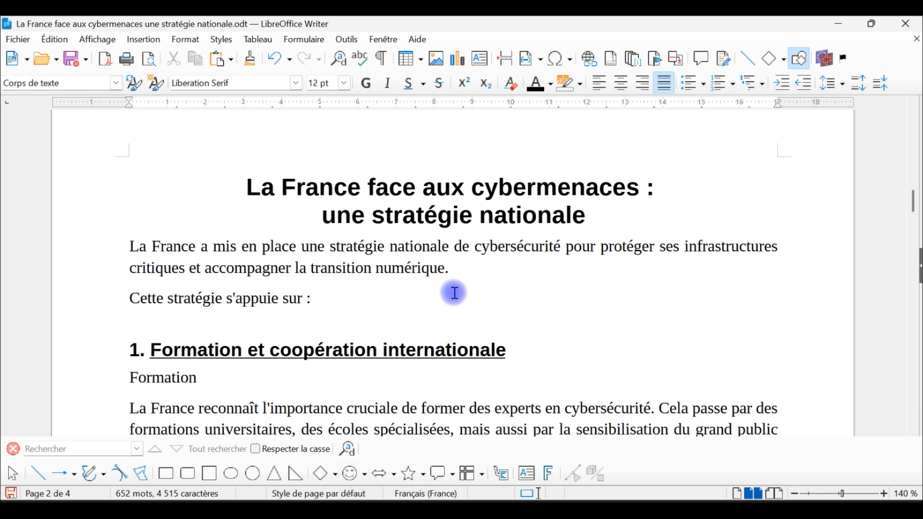
{"action": "left_click", "coordinate": [151, 60]}
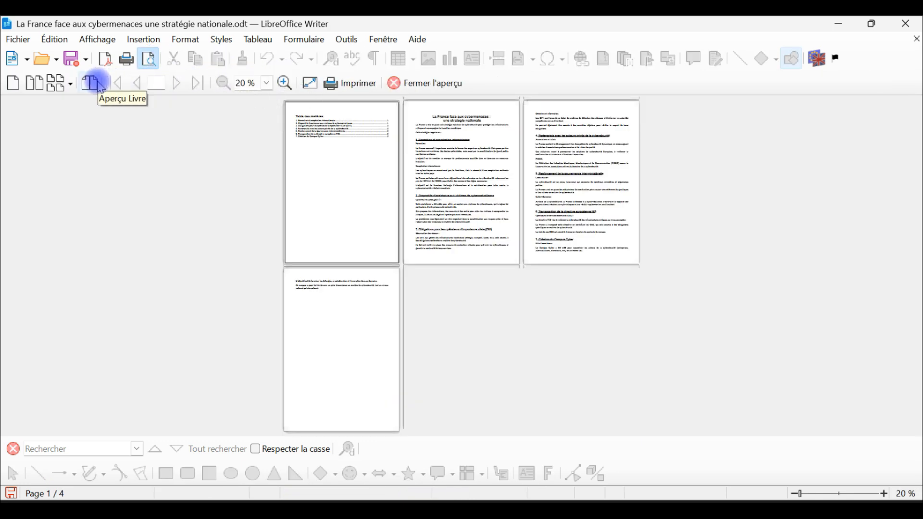
{"action": "left_click", "coordinate": [68, 83]}
{"action": "left_click", "coordinate": [74, 128]}
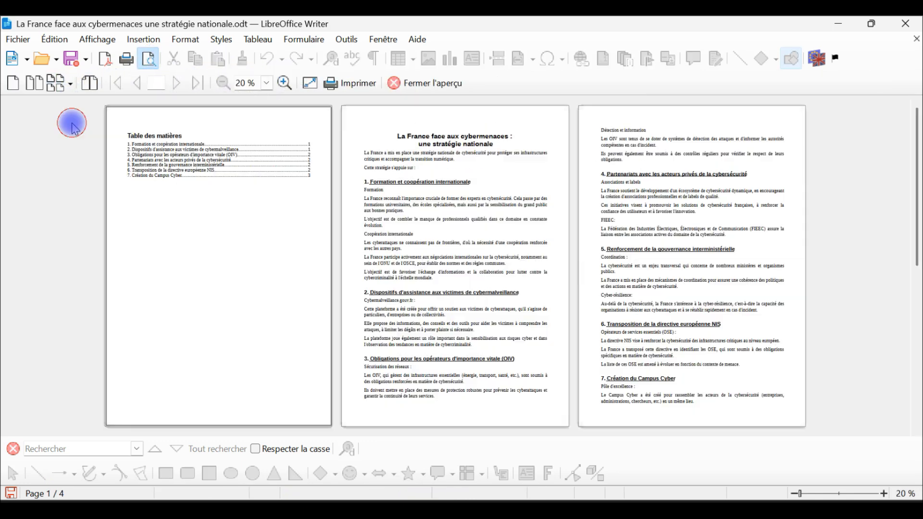
{"action": "left_click", "coordinate": [69, 85]}
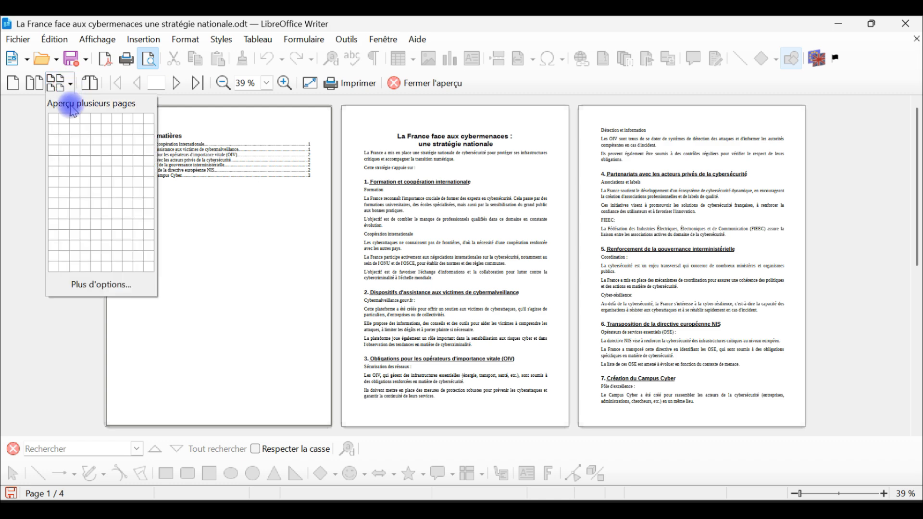
{"action": "left_click", "coordinate": [89, 120]}
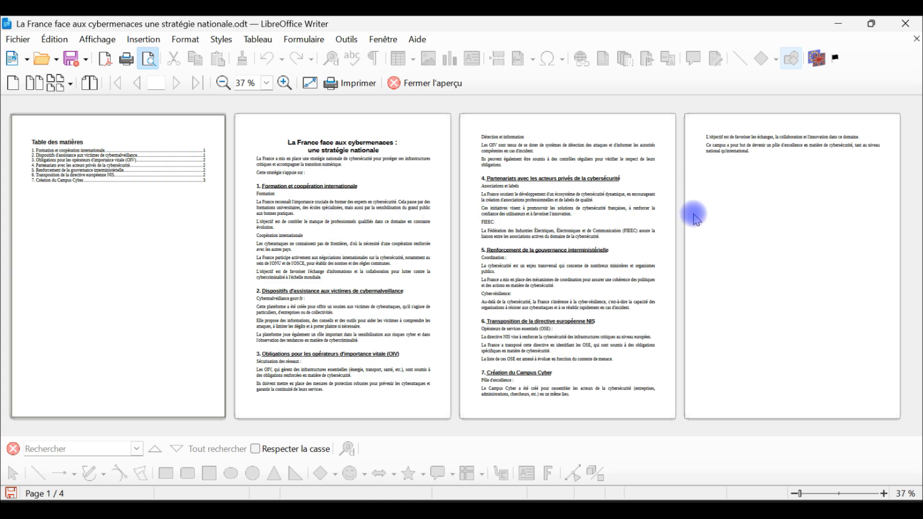
{"action": "left_click", "coordinate": [417, 92]}
Insert a manual page break after the document's last paragraph, with Paysage as the page style.
{"action": "scroll", "coordinate": [487, 250], "scroll_direction": "down", "scroll_amount": 10}
{"action": "scroll", "coordinate": [504, 281], "scroll_direction": "down", "scroll_amount": 1}
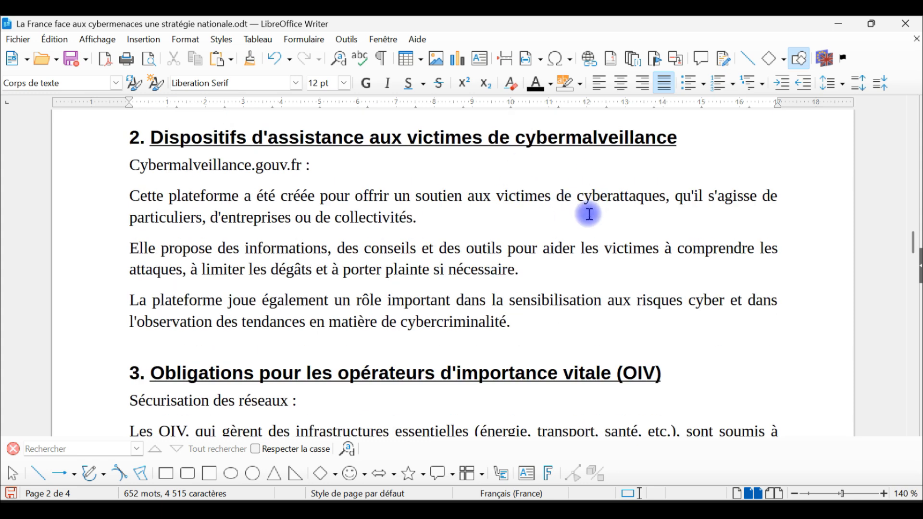
{"action": "scroll", "coordinate": [625, 195], "scroll_direction": "down", "scroll_amount": 4}
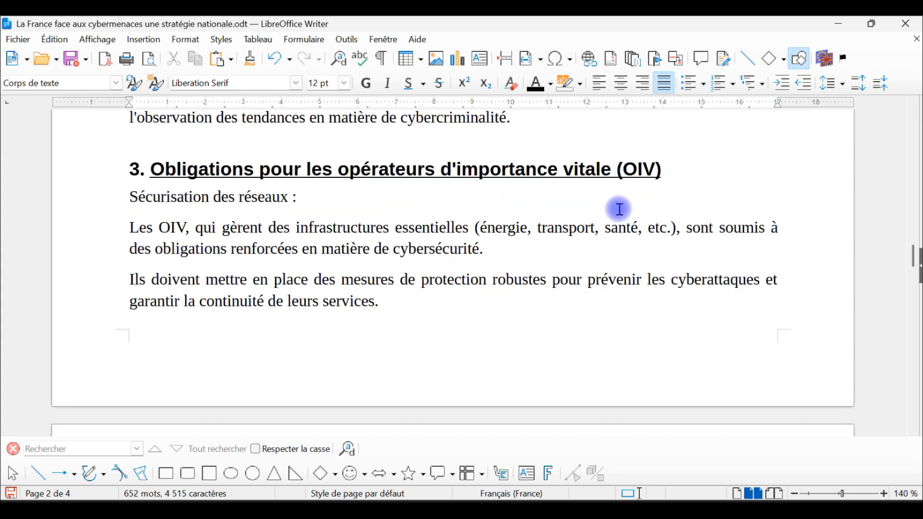
{"action": "scroll", "coordinate": [614, 211], "scroll_direction": "down", "scroll_amount": 12}
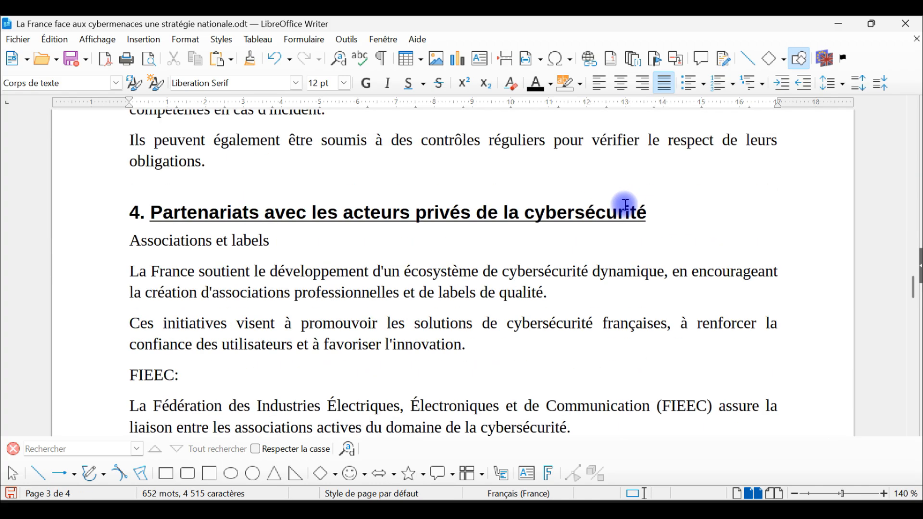
{"action": "scroll", "coordinate": [614, 213], "scroll_direction": "down", "scroll_amount": 9}
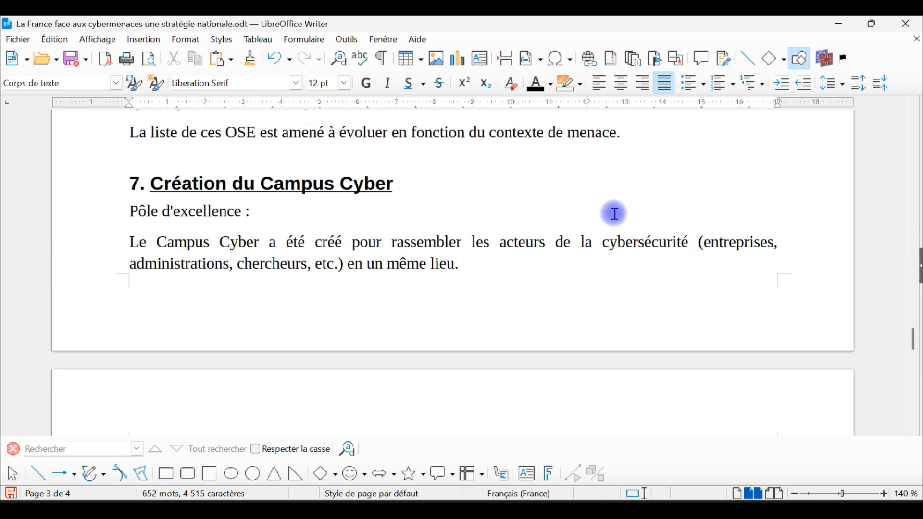
{"action": "scroll", "coordinate": [553, 233], "scroll_direction": "down", "scroll_amount": 5}
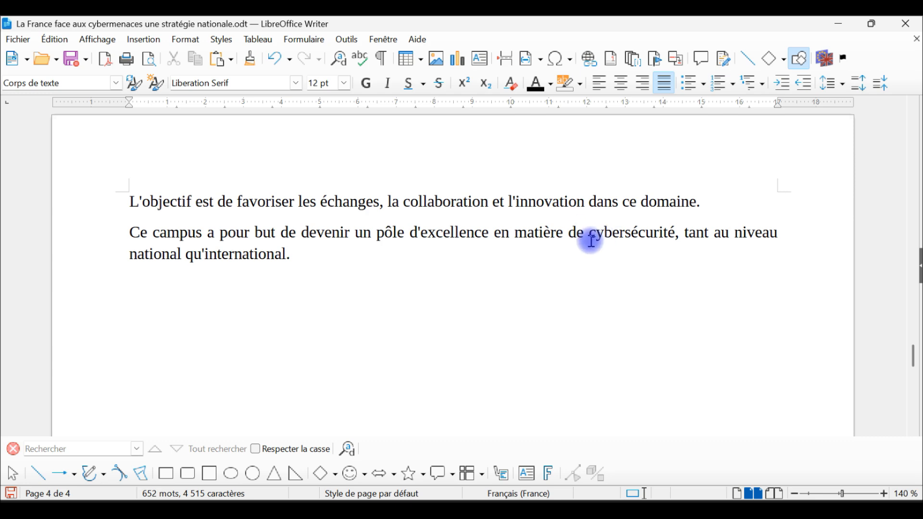
{"action": "scroll", "coordinate": [418, 276], "scroll_direction": "down", "scroll_amount": 4}
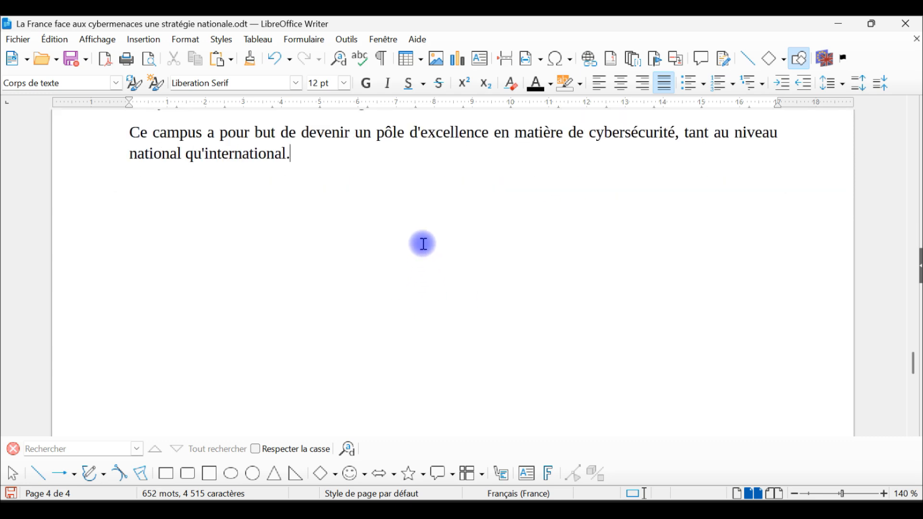
{"action": "scroll", "coordinate": [346, 203], "scroll_direction": "up", "scroll_amount": 2}
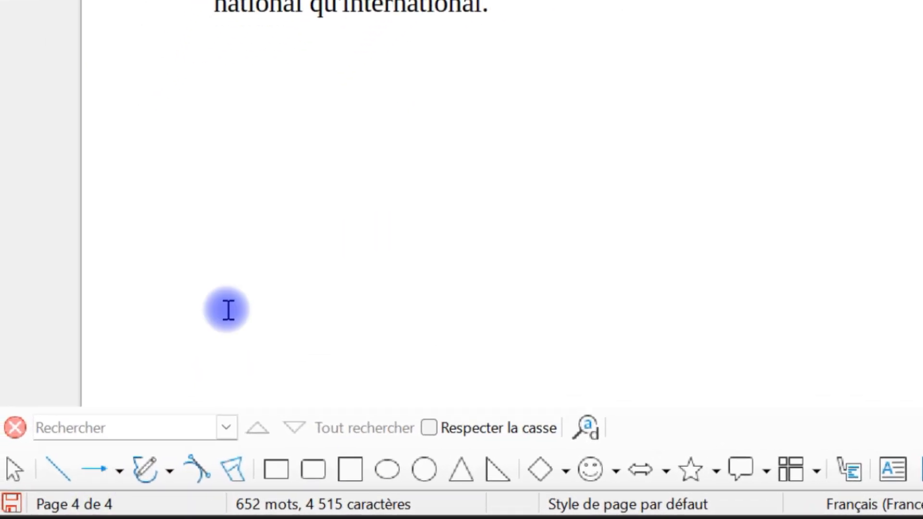
{"action": "left_click", "coordinate": [144, 39]}
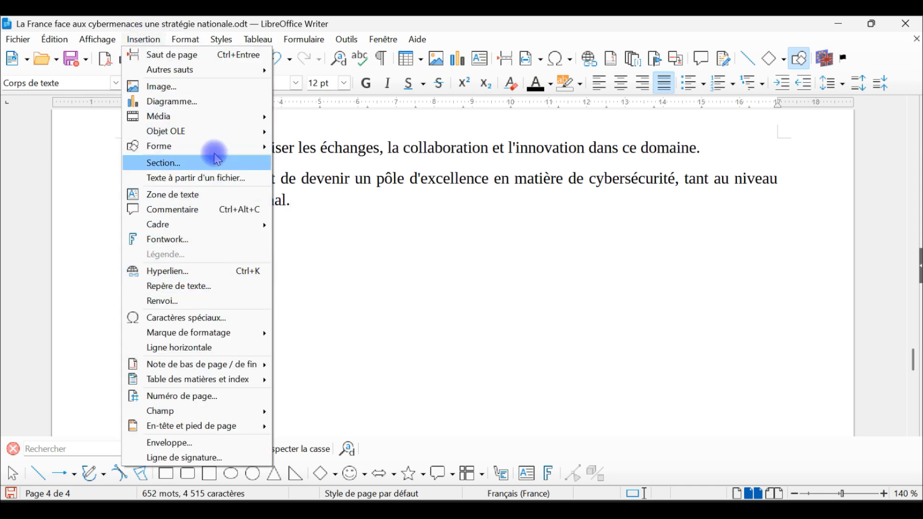
{"action": "mouse_move", "coordinate": [212, 68]}
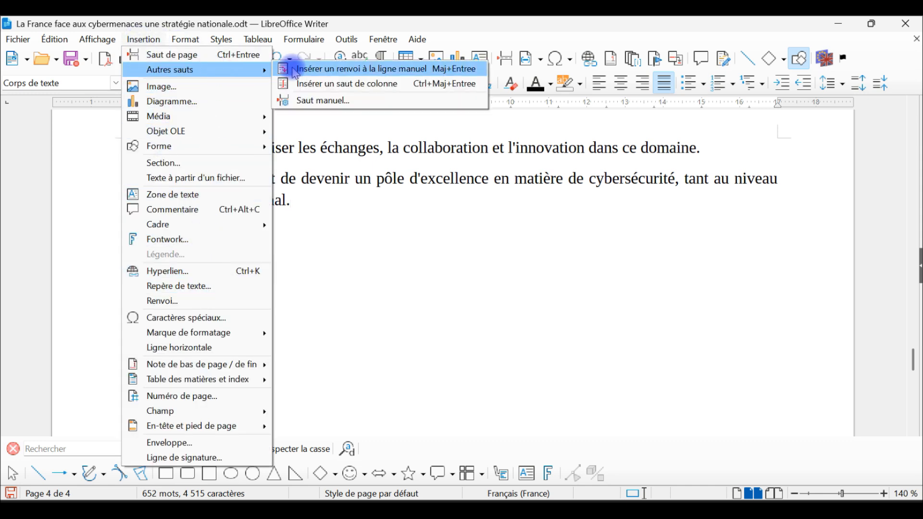
{"action": "left_click", "coordinate": [323, 102]}
{"action": "left_click", "coordinate": [438, 256]}
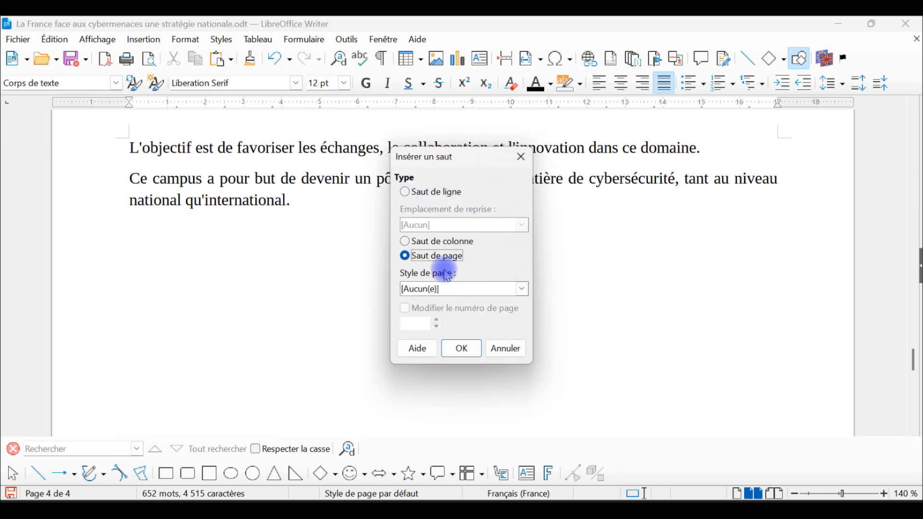
{"action": "left_click", "coordinate": [454, 288]}
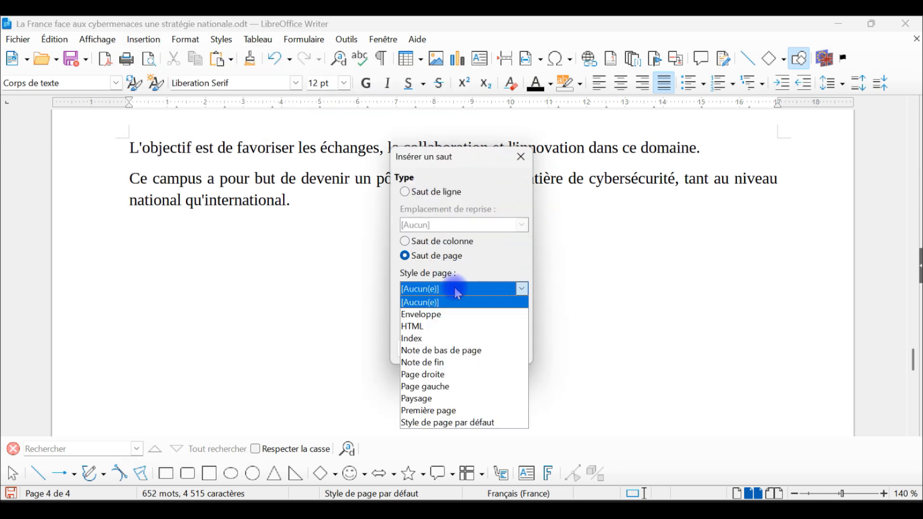
{"action": "left_click", "coordinate": [455, 399]}
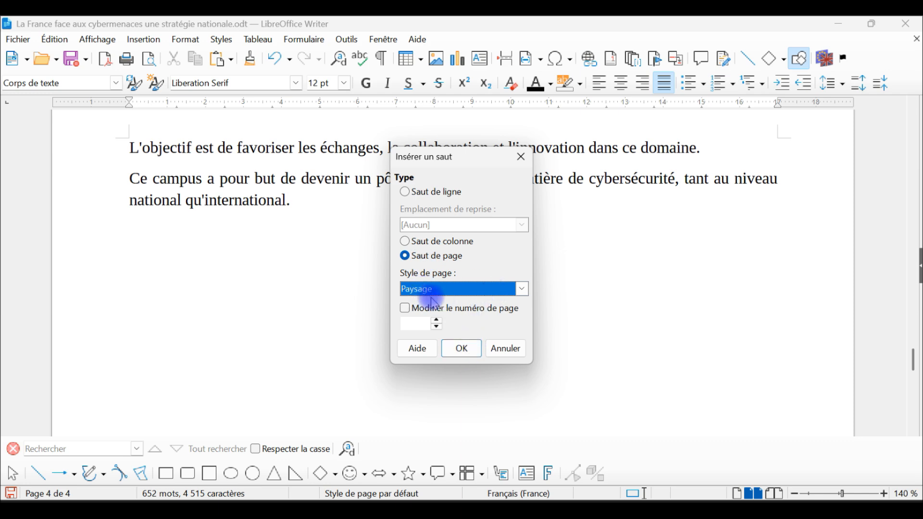
{"action": "left_click", "coordinate": [462, 349]}
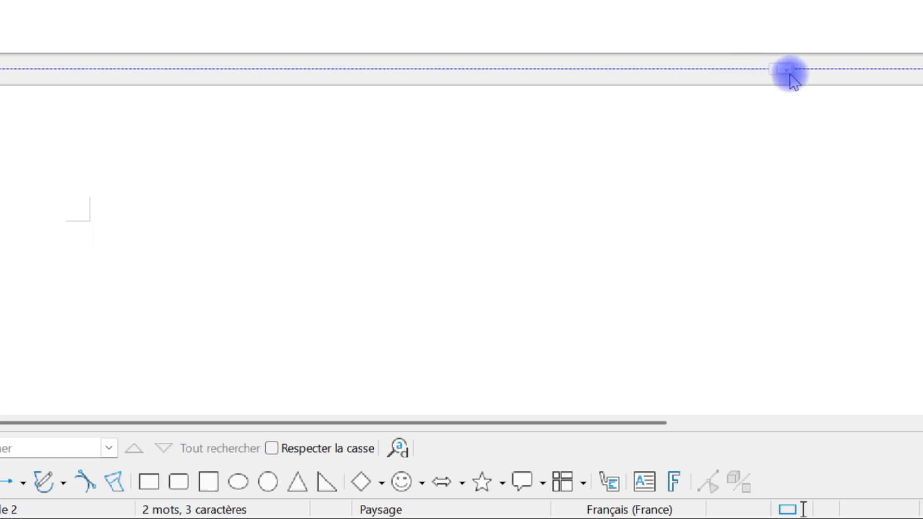
Try restarting the page numbering at 3 in the settings of the page break before the landscape page.
{"action": "left_click", "coordinate": [763, 69]}
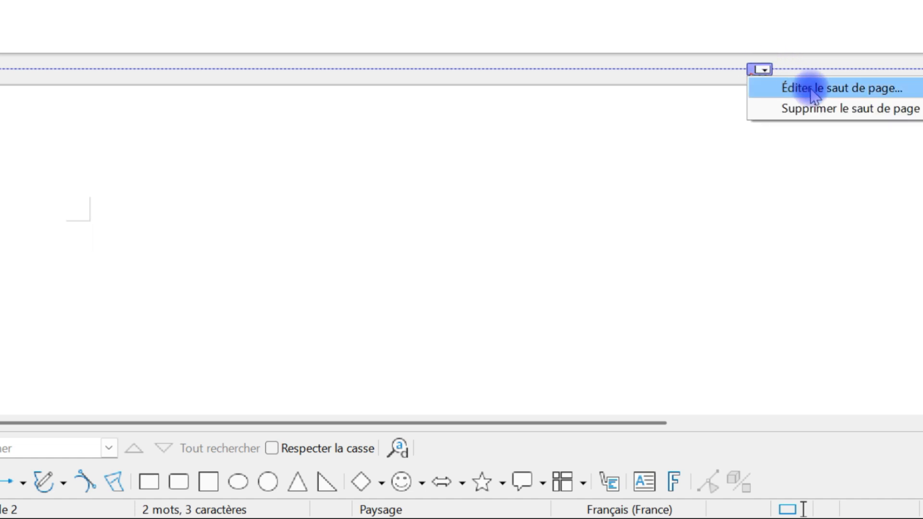
{"action": "left_click", "coordinate": [872, 91]}
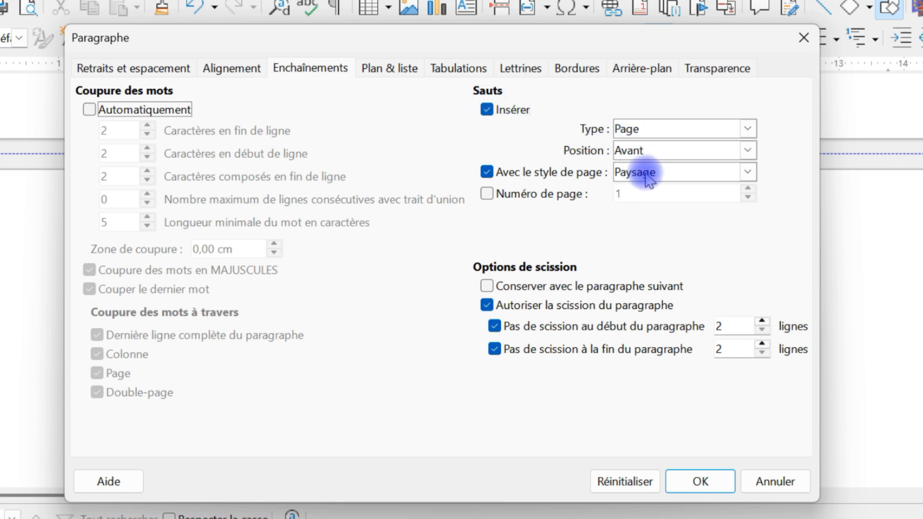
{"action": "left_click", "coordinate": [534, 195]}
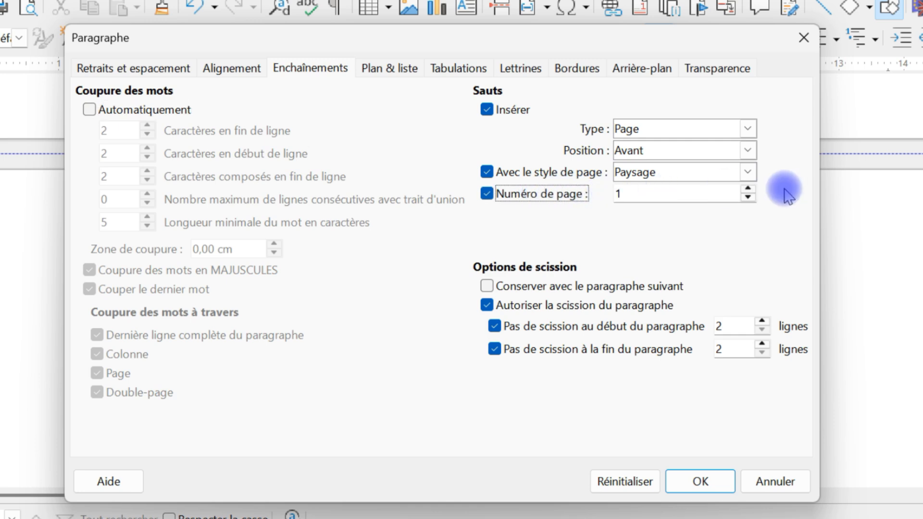
{"action": "left_click", "coordinate": [748, 191]}
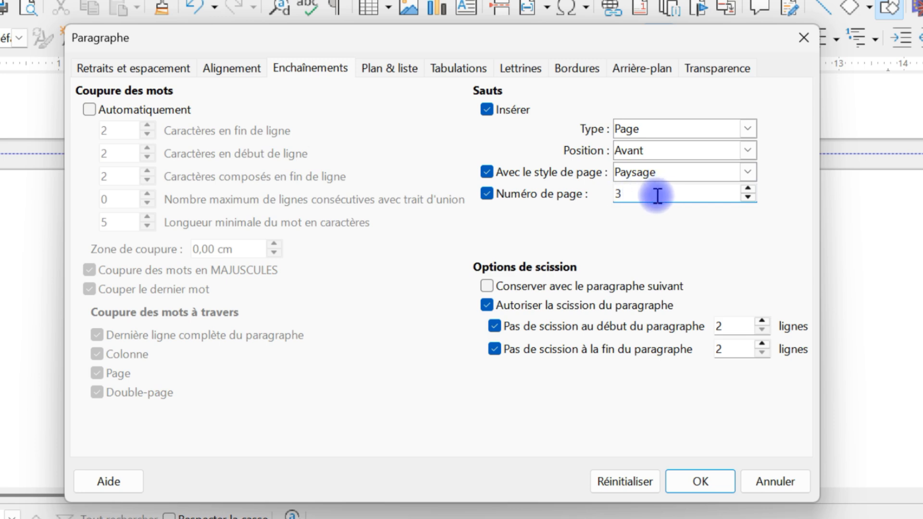
{"action": "left_click", "coordinate": [569, 197]}
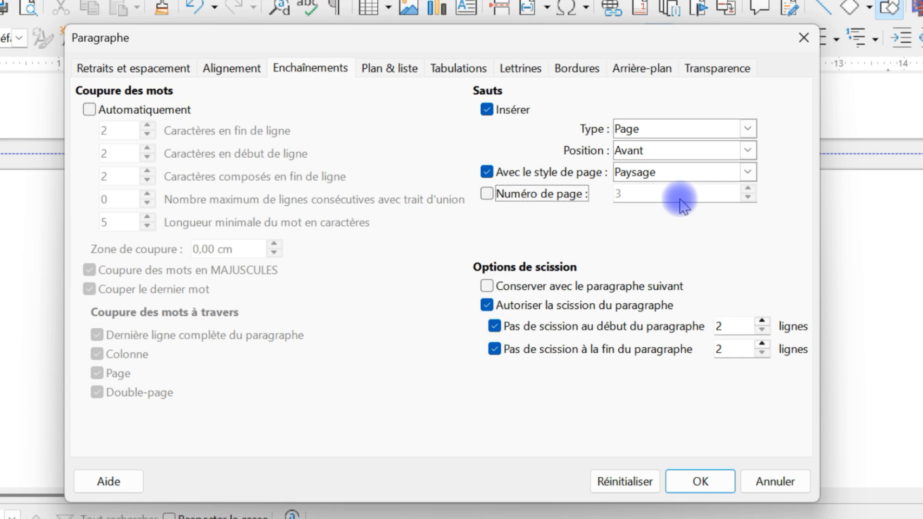
{"action": "left_click", "coordinate": [790, 480]}
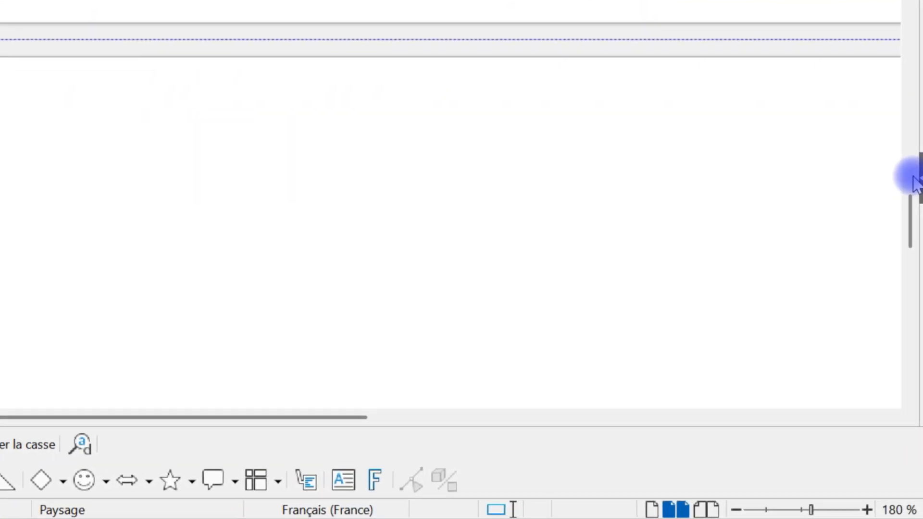
Show the sidebar with the list of page styles.
{"action": "left_click", "coordinate": [915, 178]}
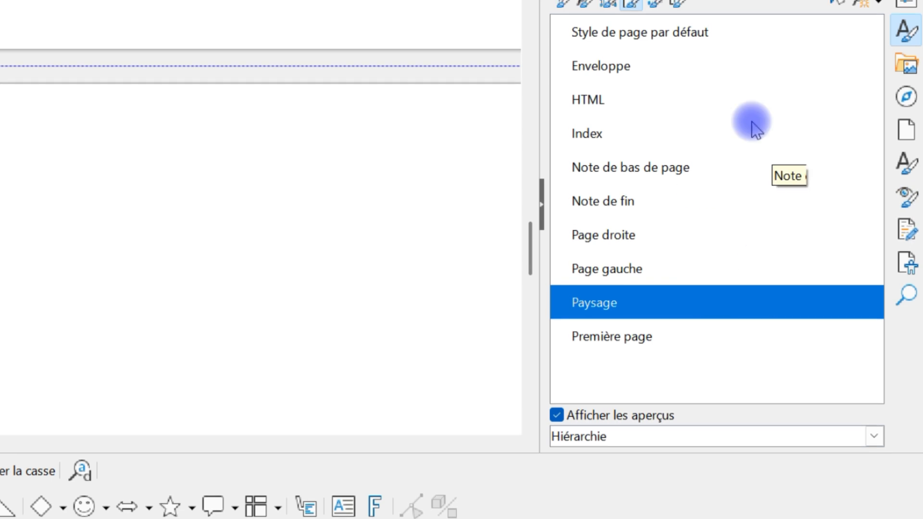
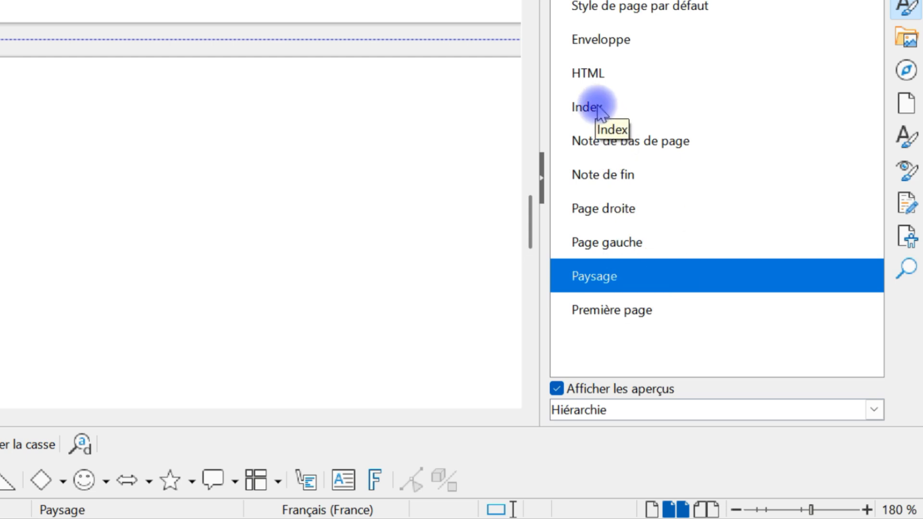
Try the Index page style on the landscape page, then reapply the Paysage page style.
{"action": "double_click", "coordinate": [597, 109]}
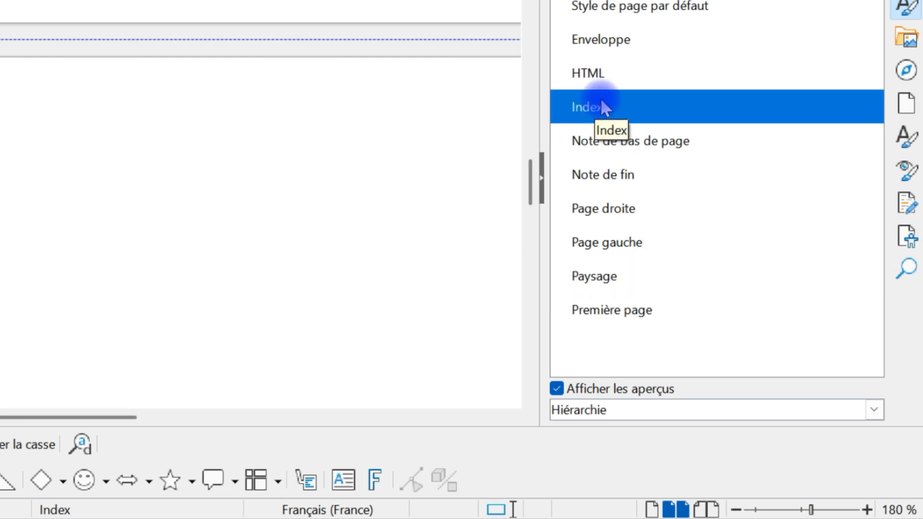
{"action": "double_click", "coordinate": [594, 276]}
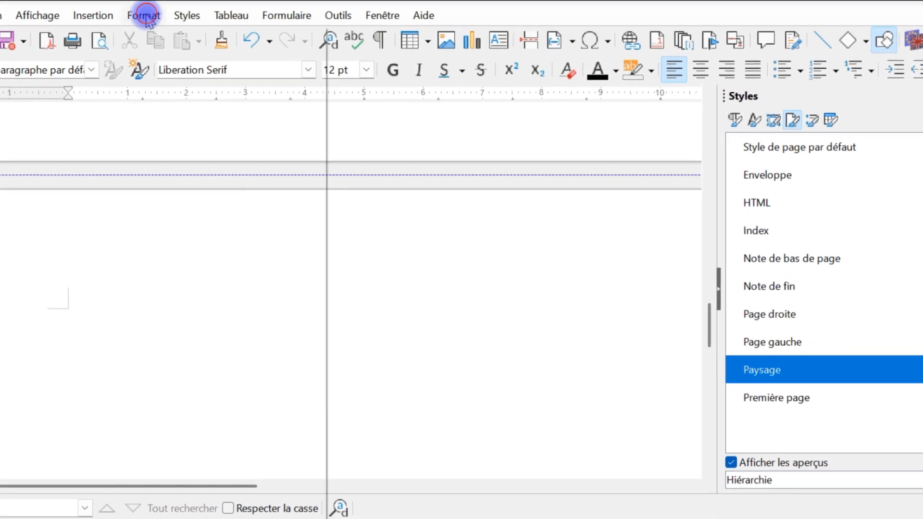
Try activating the footer in the settings of the Paysage page style.
{"action": "left_click", "coordinate": [143, 15]}
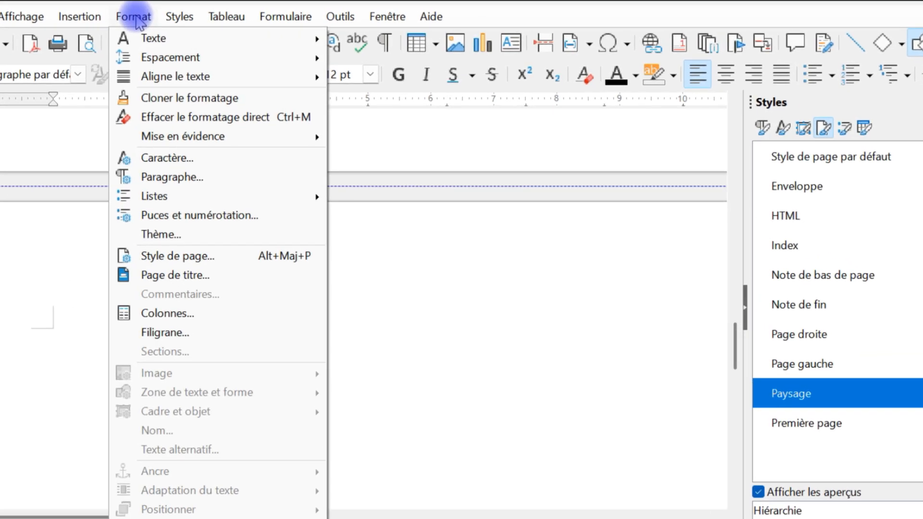
{"action": "left_click", "coordinate": [196, 255]}
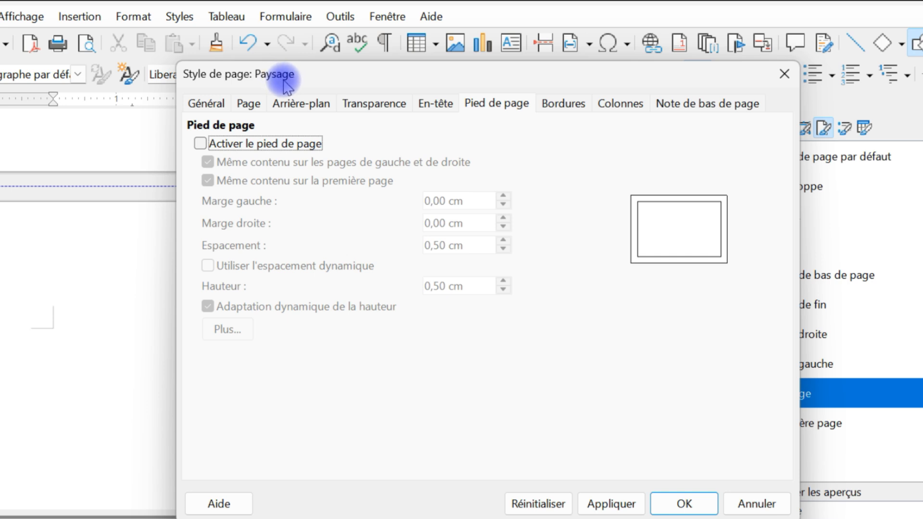
{"action": "left_click", "coordinate": [494, 107]}
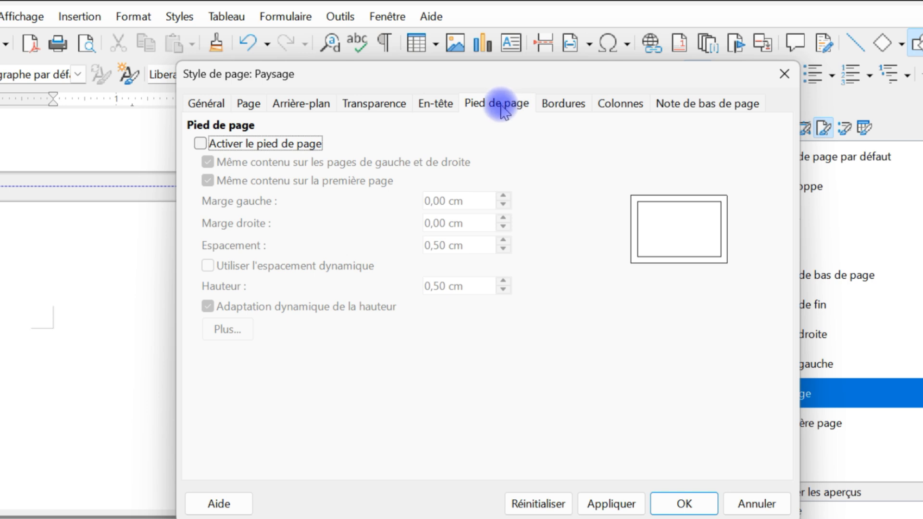
{"action": "left_click", "coordinate": [262, 144]}
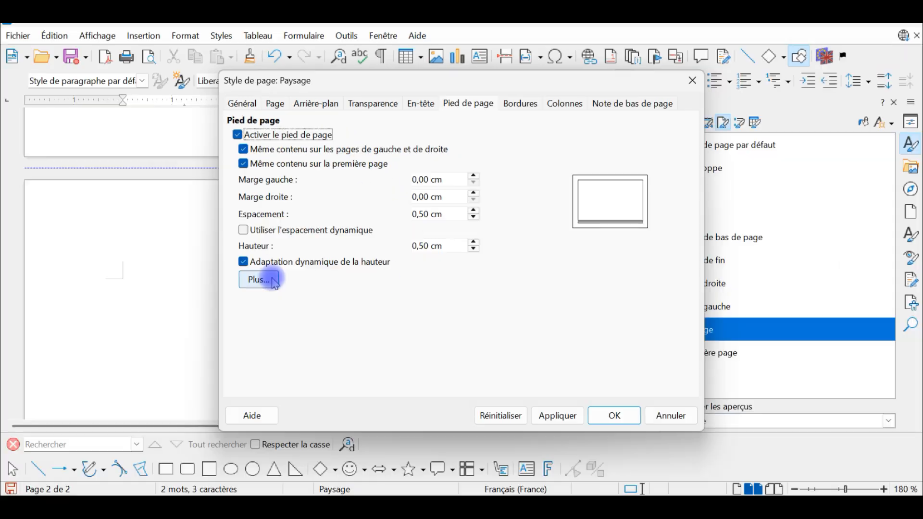
{"action": "left_click", "coordinate": [672, 417]}
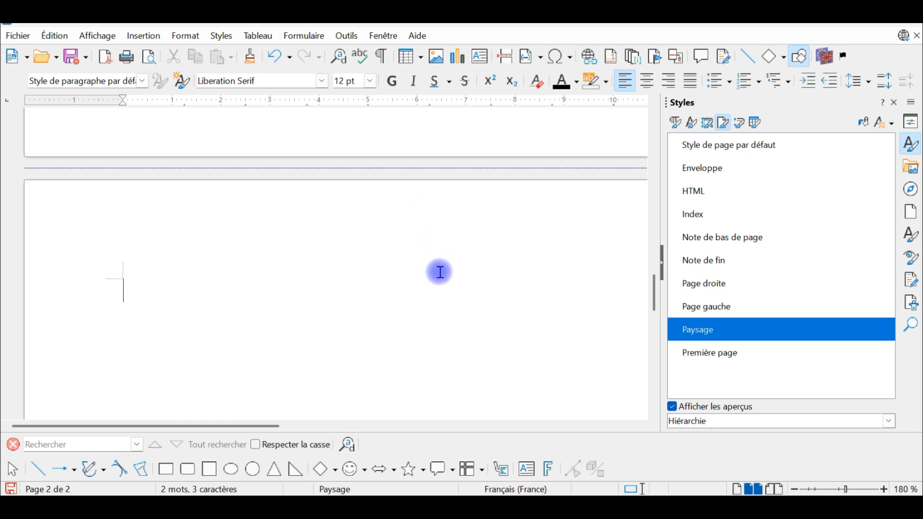
Add a footer to the portrait page that uses the default page style, then hide the sidebar.
{"action": "scroll", "coordinate": [440, 272], "scroll_direction": "up", "scroll_amount": 4}
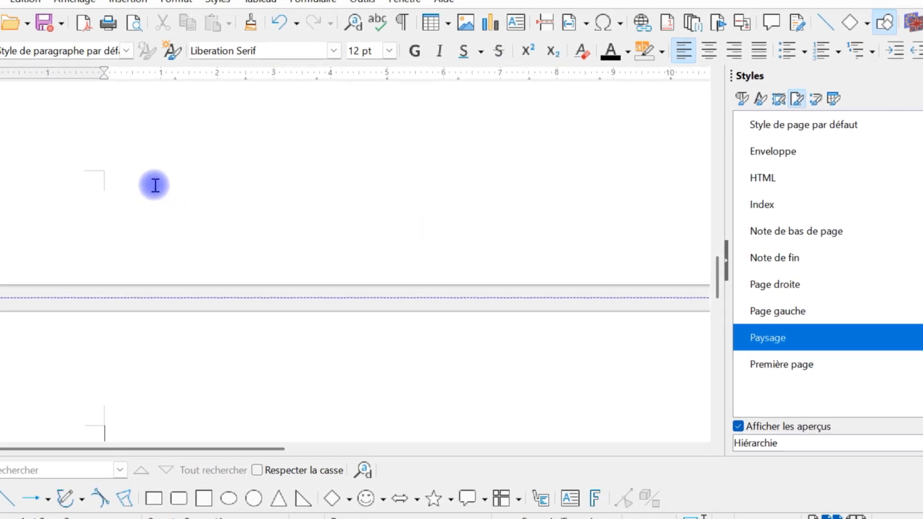
{"action": "mouse_move", "coordinate": [168, 181]}
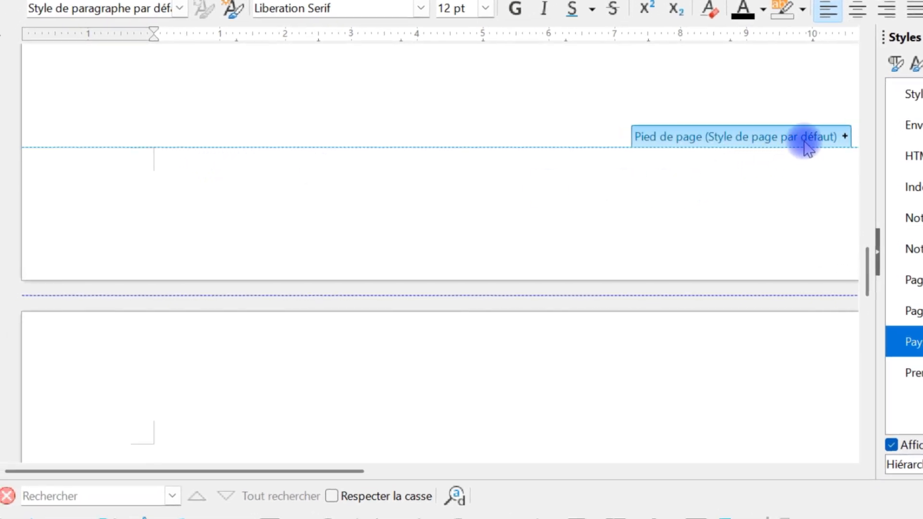
{"action": "left_click", "coordinate": [819, 143]}
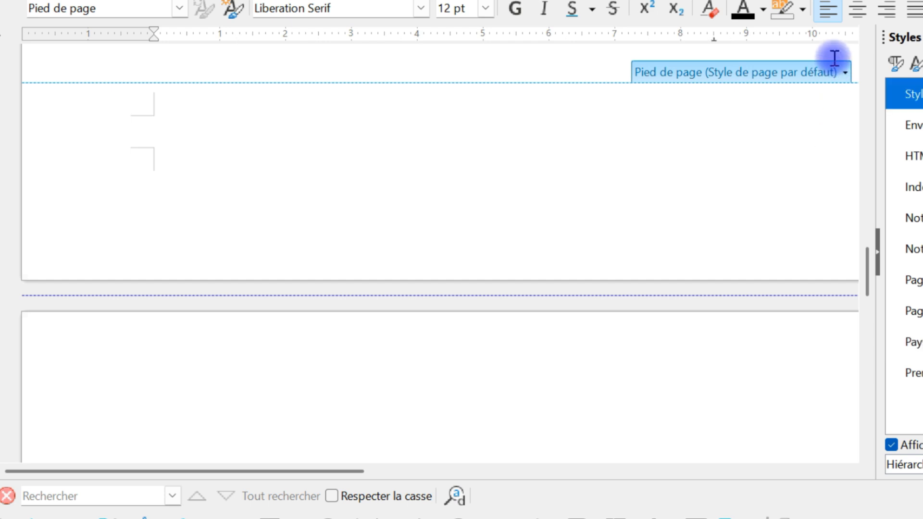
{"action": "scroll", "coordinate": [558, 396], "scroll_direction": "down", "scroll_amount": 5}
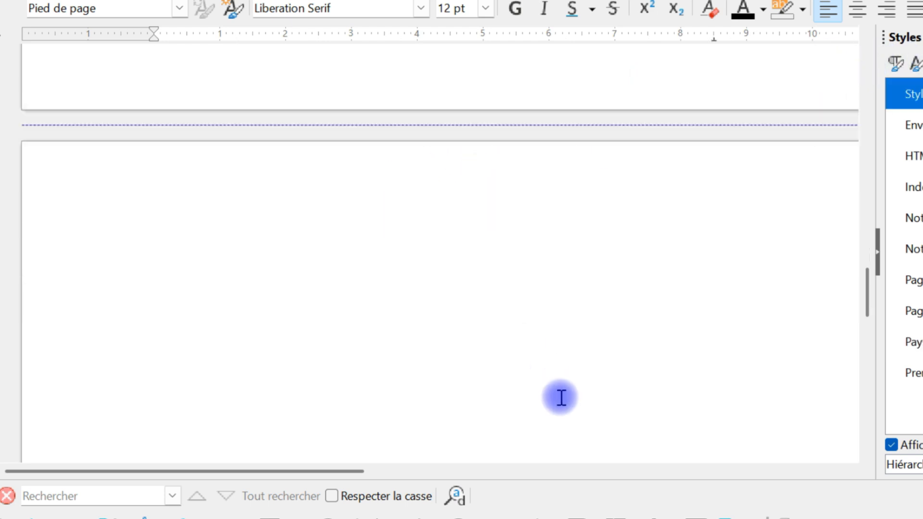
{"action": "left_click", "coordinate": [521, 292]}
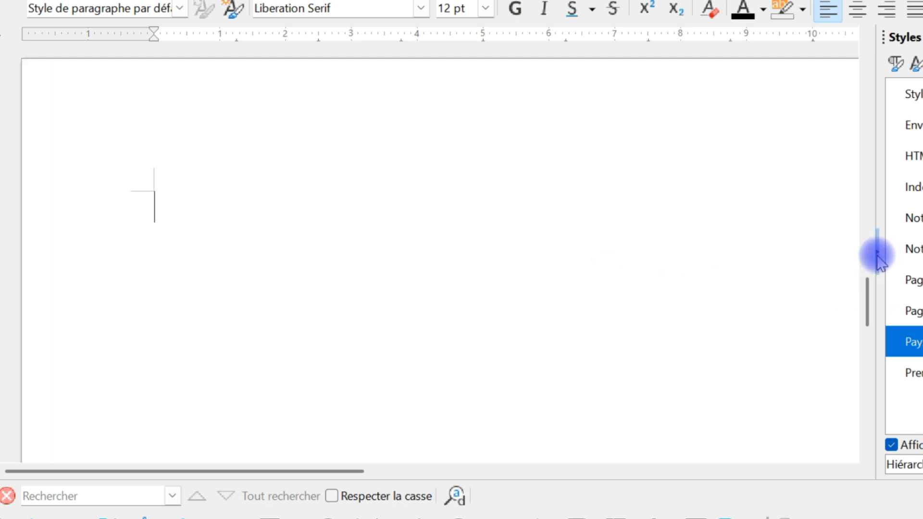
{"action": "left_click", "coordinate": [878, 255]}
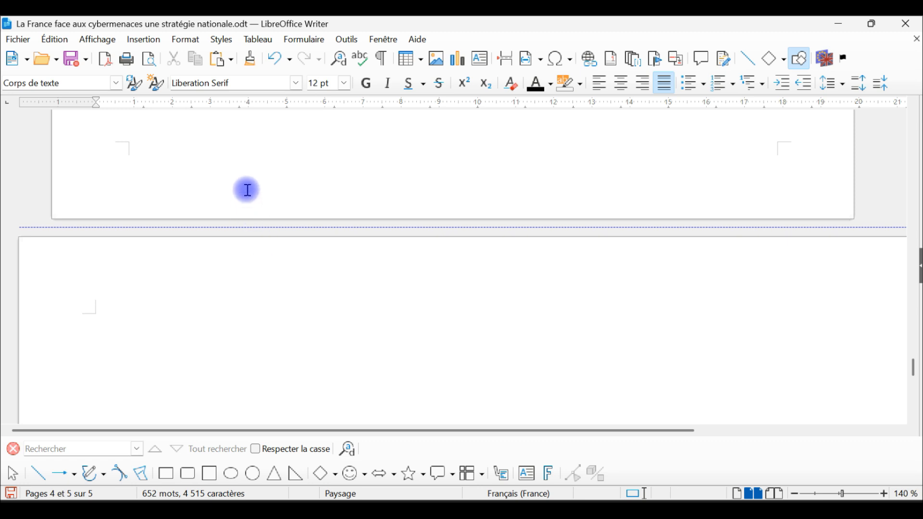
Check the page style of the last text page, then review the document in print preview as two rows of three pages.
{"action": "scroll", "coordinate": [336, 277], "scroll_direction": "up", "scroll_amount": 5}
{"action": "scroll", "coordinate": [365, 244], "scroll_direction": "up", "scroll_amount": 3}
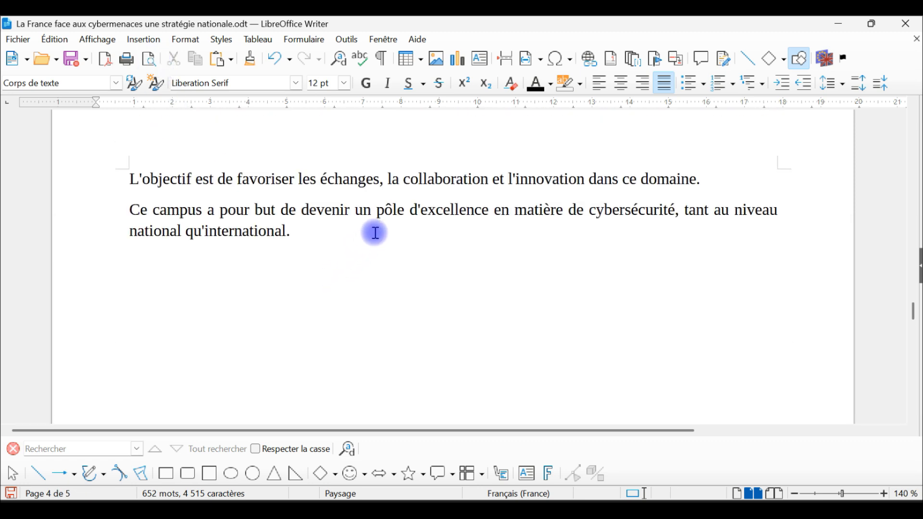
{"action": "left_click", "coordinate": [461, 265]}
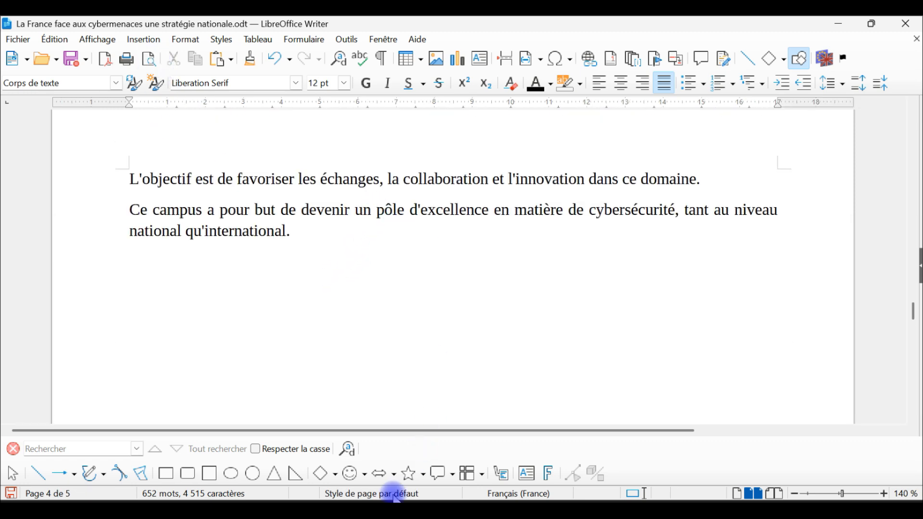
{"action": "left_click", "coordinate": [151, 62]}
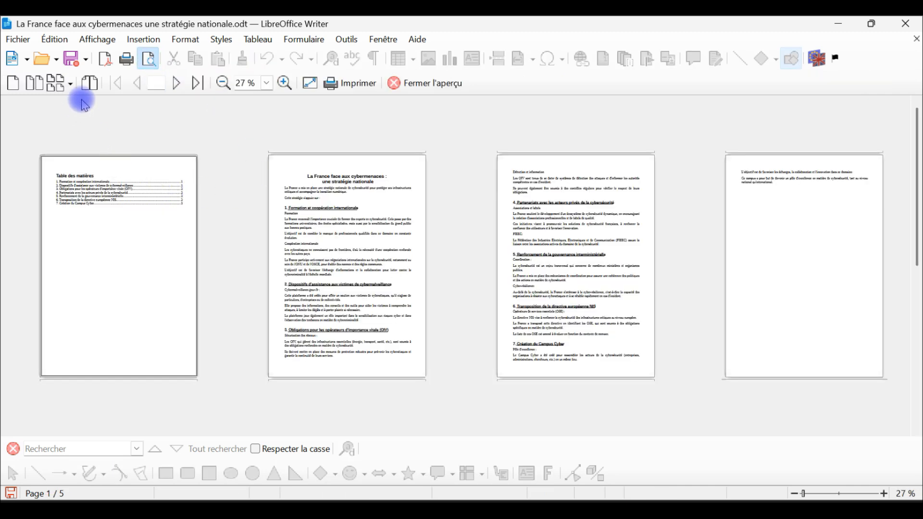
{"action": "left_click", "coordinate": [72, 84]}
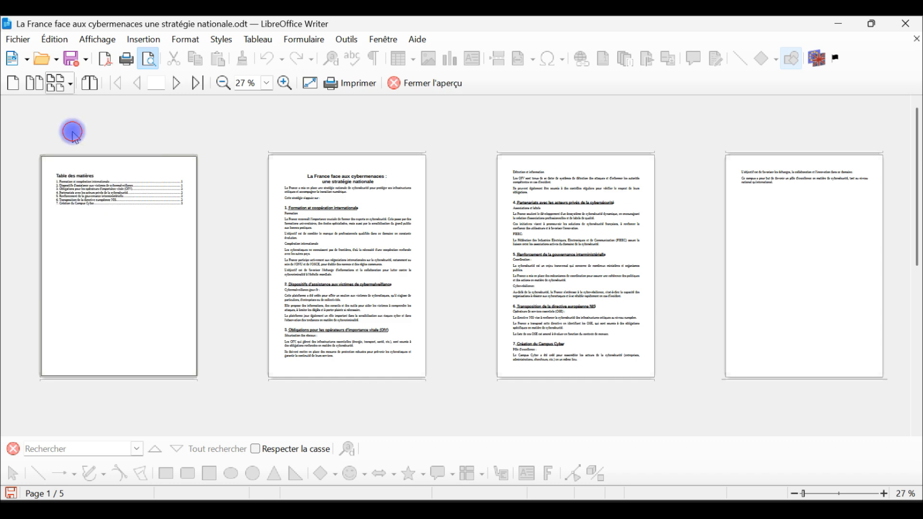
{"action": "left_click", "coordinate": [74, 135]}
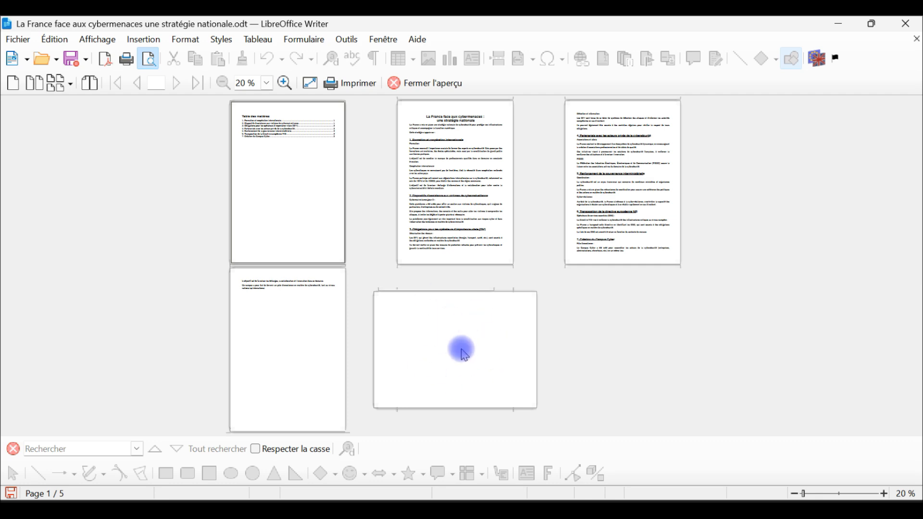
{"action": "left_click", "coordinate": [421, 85]}
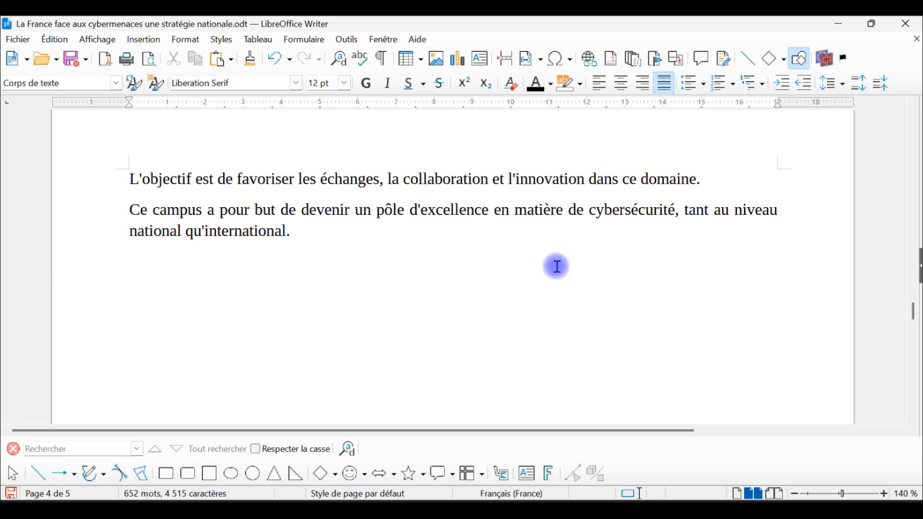
Place the cursor after the last paragraph and show the sidebar with the list of page styles.
{"action": "scroll", "coordinate": [500, 270], "scroll_direction": "up", "scroll_amount": 1}
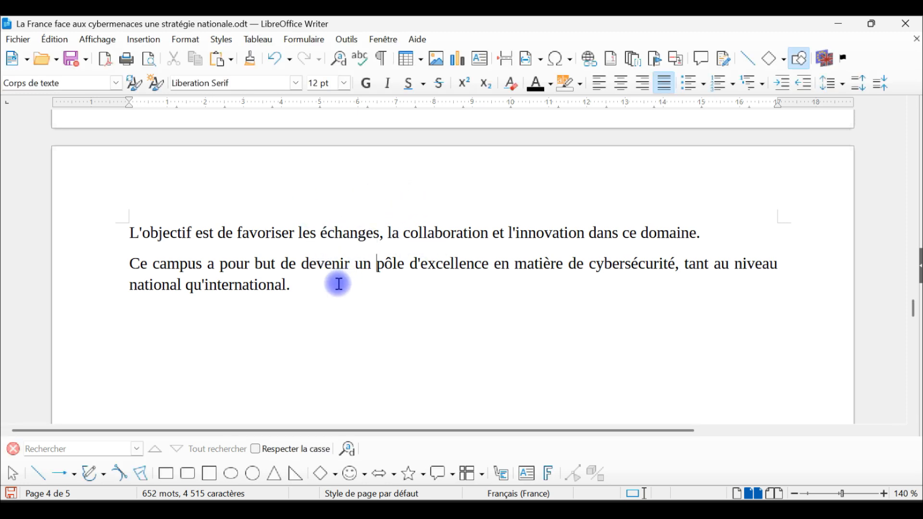
{"action": "left_click", "coordinate": [356, 281]}
{"action": "scroll", "coordinate": [633, 262], "scroll_direction": "down", "scroll_amount": 5}
{"action": "scroll", "coordinate": [631, 268], "scroll_direction": "up", "scroll_amount": 10}
{"action": "scroll", "coordinate": [634, 259], "scroll_direction": "up", "scroll_amount": 12}
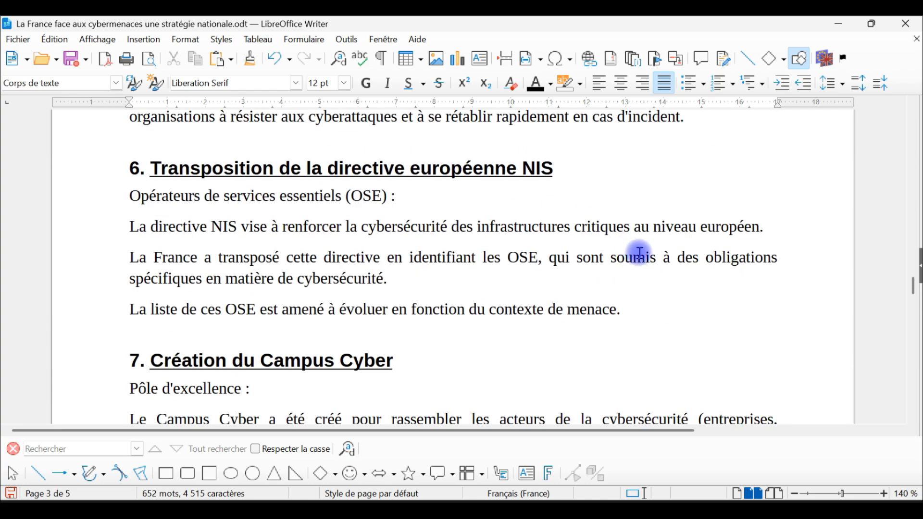
{"action": "scroll", "coordinate": [667, 258], "scroll_direction": "up", "scroll_amount": 8}
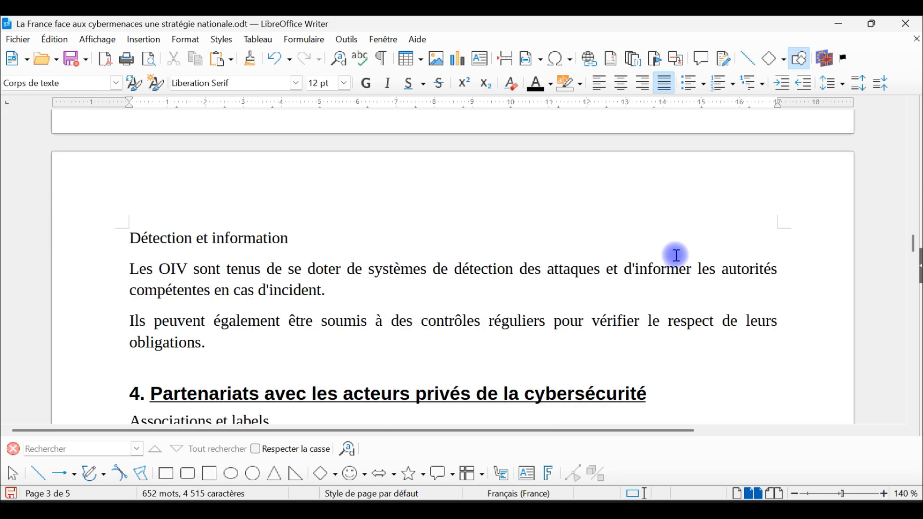
{"action": "left_click", "coordinate": [917, 269]}
{"action": "scroll", "coordinate": [526, 268], "scroll_direction": "up", "scroll_amount": 5}
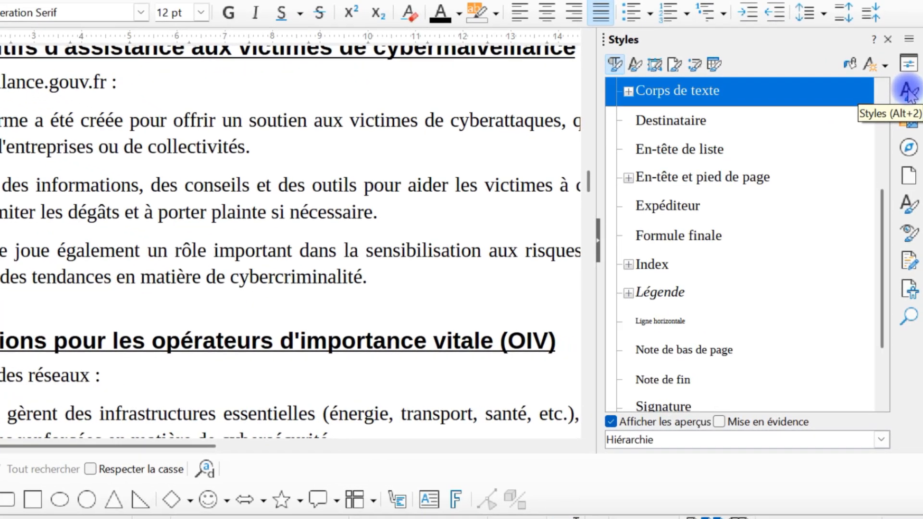
{"action": "left_click", "coordinate": [675, 65]}
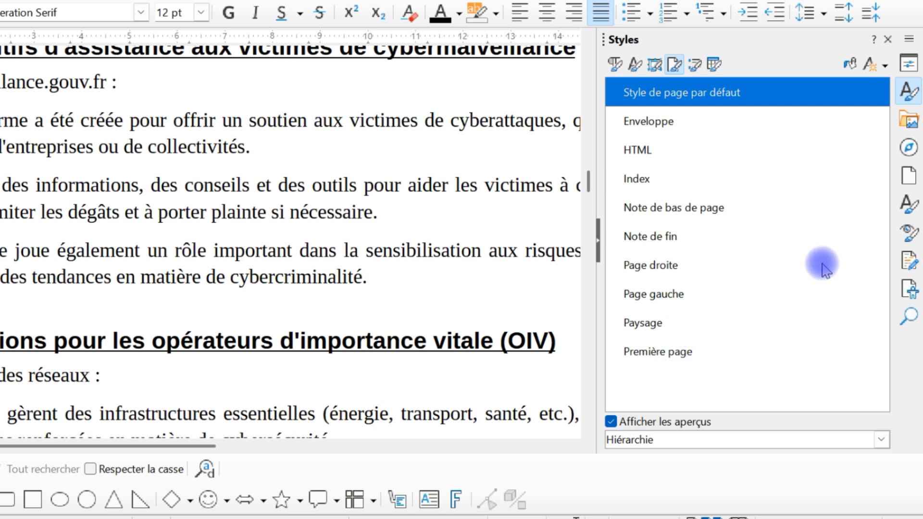
Give the default page style a border on all four sides and a green background colour (81d41a).
{"action": "right_click", "coordinate": [689, 94]}
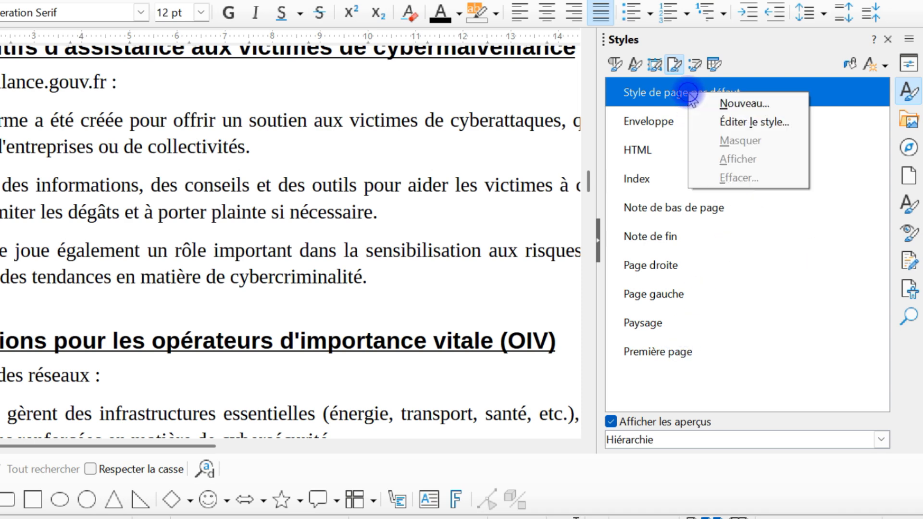
{"action": "left_click", "coordinate": [750, 123]}
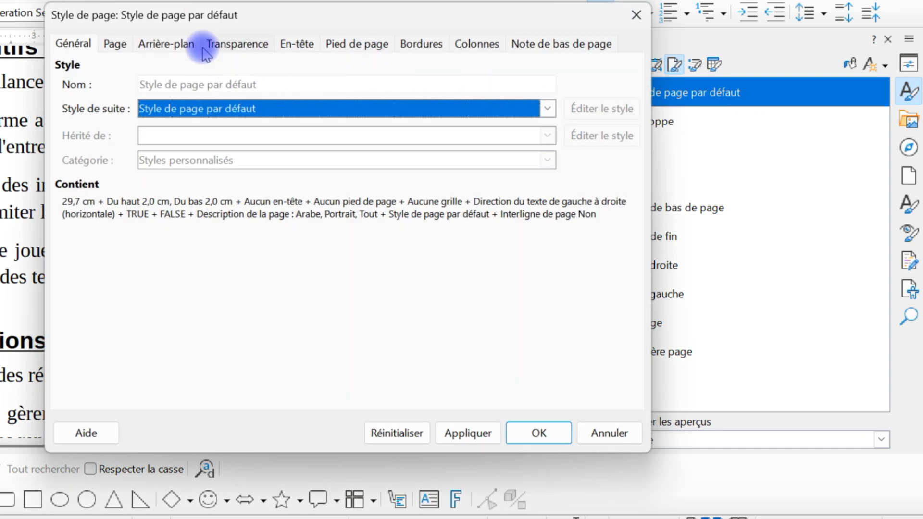
{"action": "left_click", "coordinate": [419, 43]}
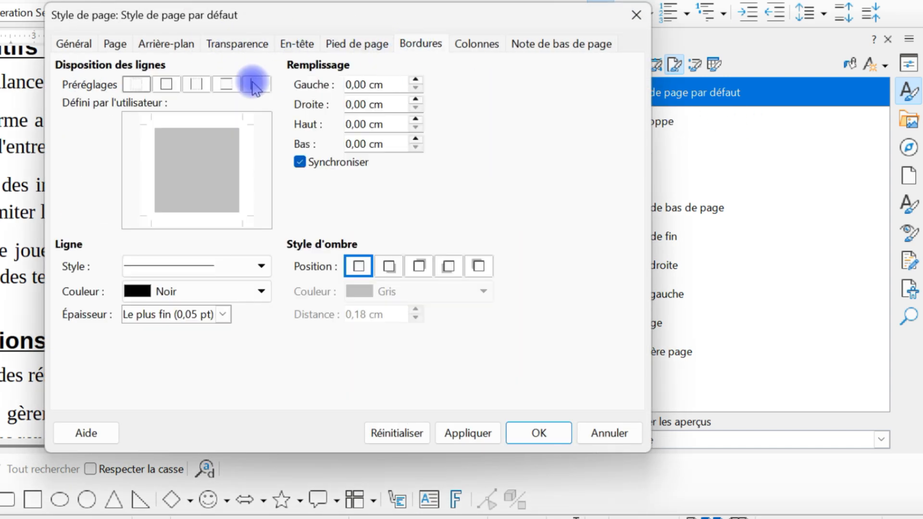
{"action": "left_click", "coordinate": [169, 85]}
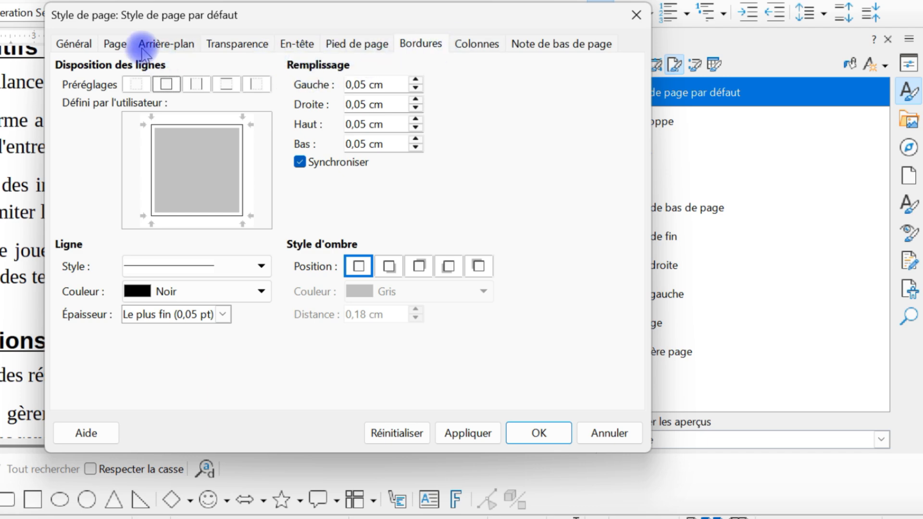
{"action": "left_click", "coordinate": [142, 44]}
{"action": "left_click", "coordinate": [259, 71]}
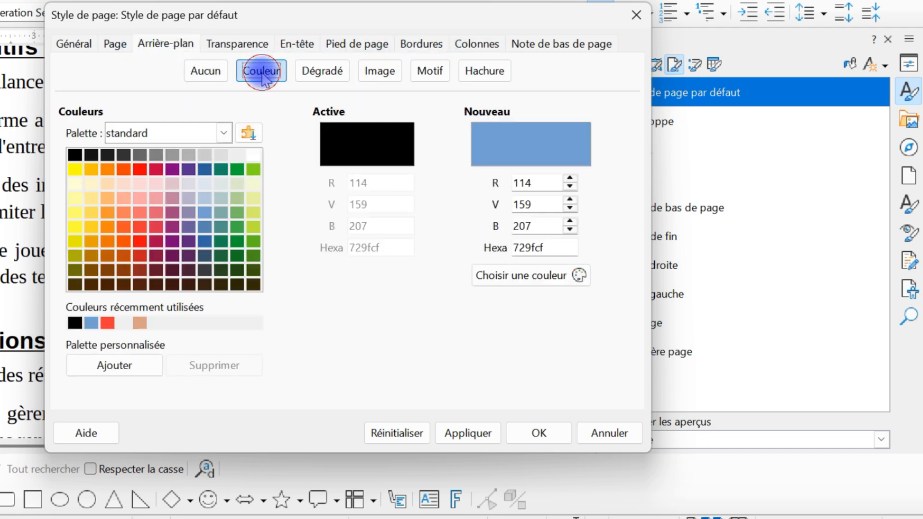
{"action": "left_click", "coordinate": [254, 169]}
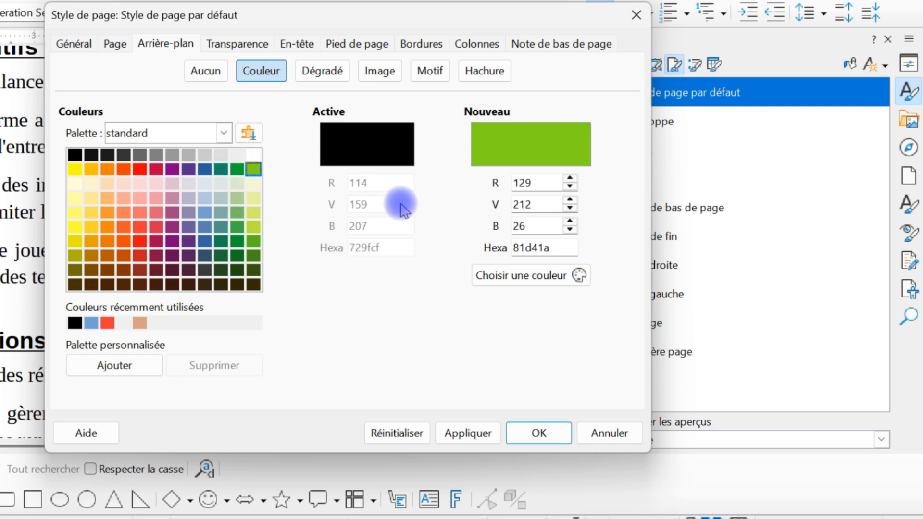
{"action": "left_click", "coordinate": [548, 432]}
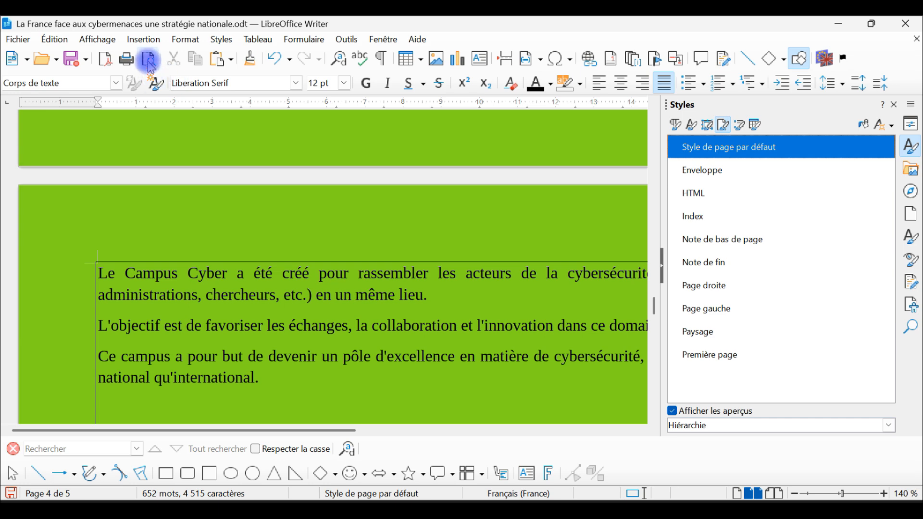
Review in print preview which pages take the default page style's border and background.
{"action": "left_click", "coordinate": [149, 60]}
{"action": "left_click", "coordinate": [319, 129]}
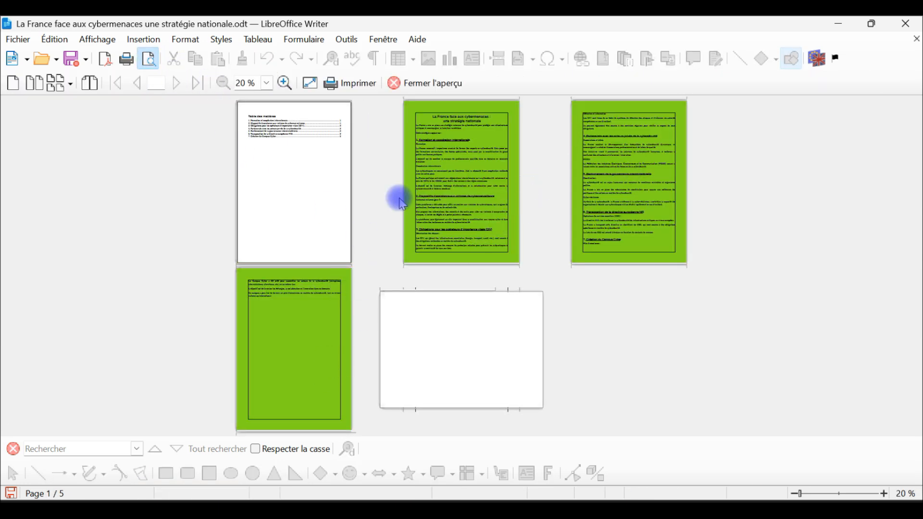
{"action": "left_click", "coordinate": [439, 84]}
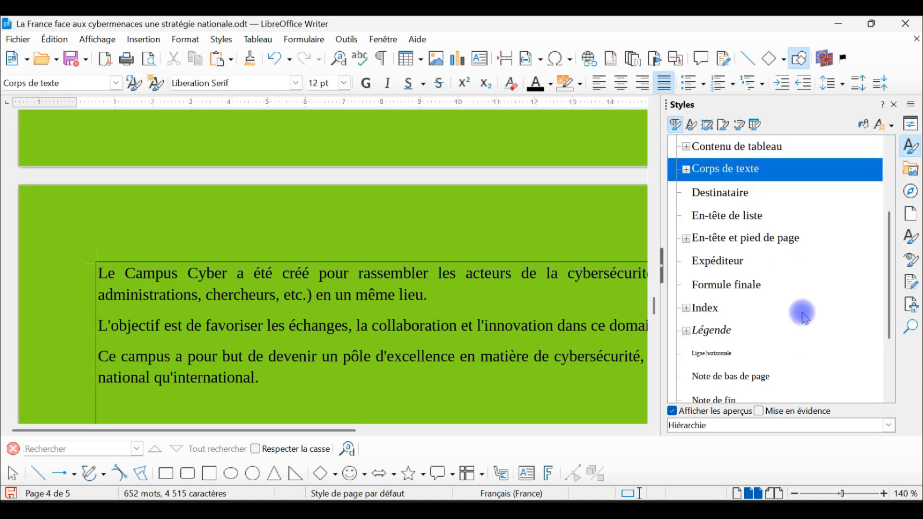
Edit the default page style and remove its background colour.
{"action": "left_click", "coordinate": [727, 129]}
{"action": "right_click", "coordinate": [725, 146]}
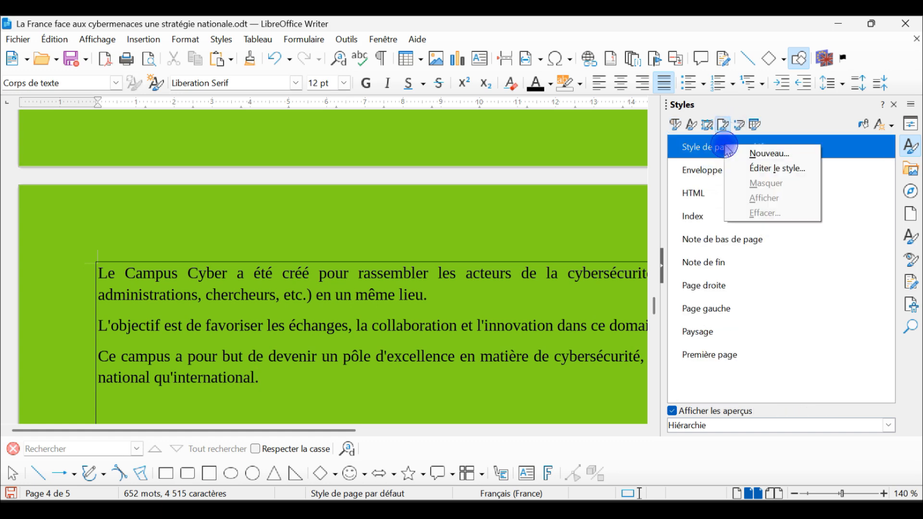
{"action": "left_click", "coordinate": [773, 169]}
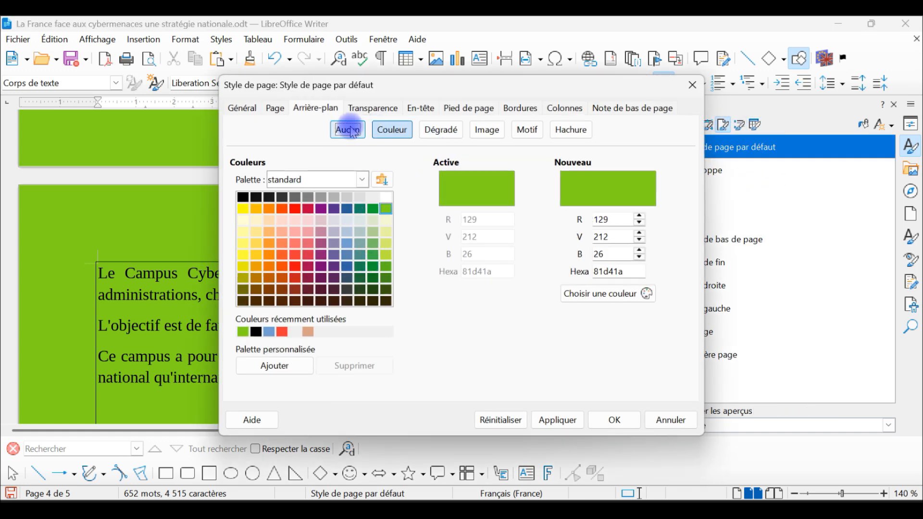
{"action": "left_click", "coordinate": [348, 130]}
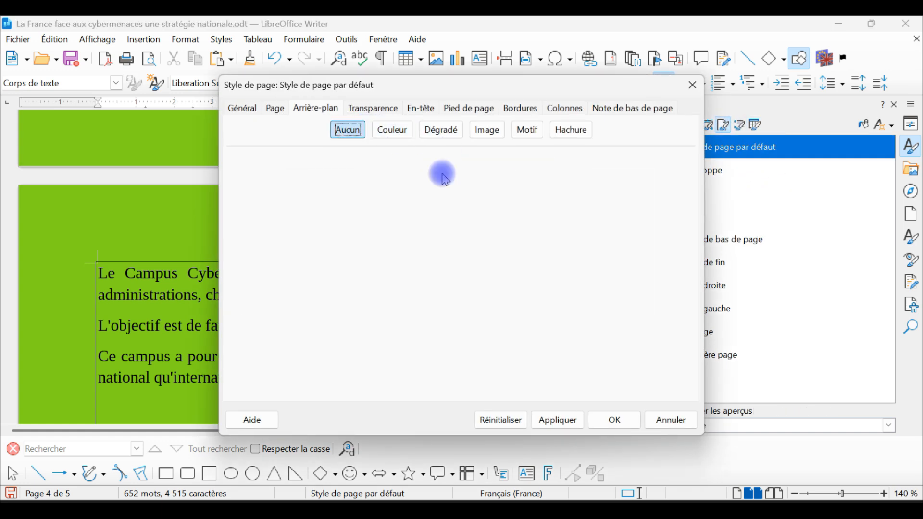
Activate the footer in the default page style and remove its page borders.
{"action": "left_click", "coordinate": [469, 109]}
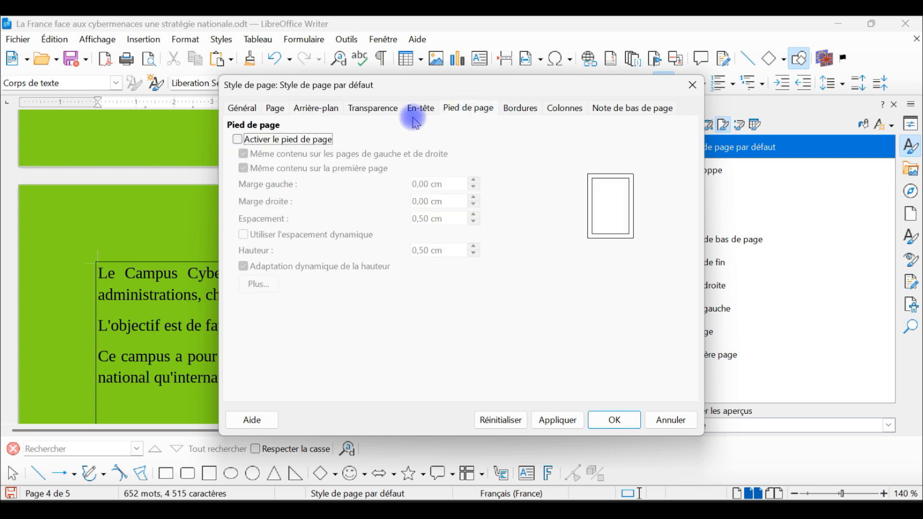
{"action": "left_click", "coordinate": [297, 140]}
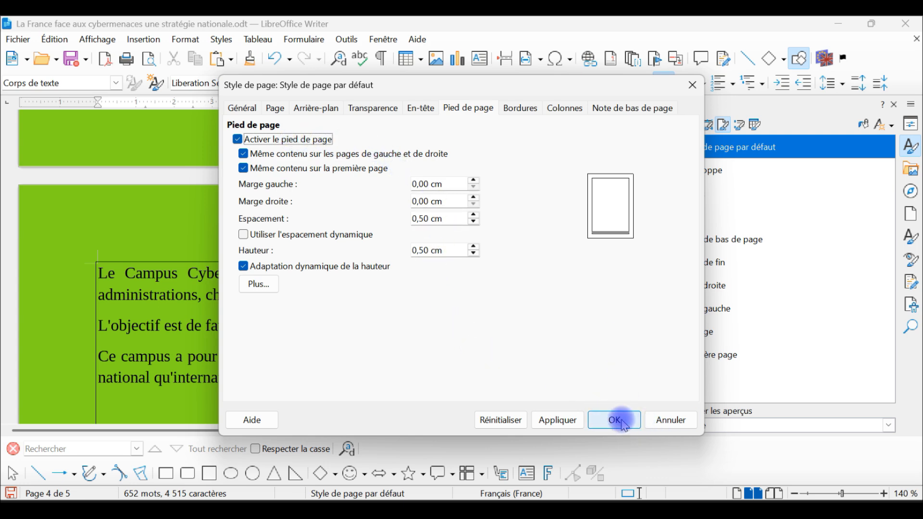
{"action": "left_click", "coordinate": [317, 107]}
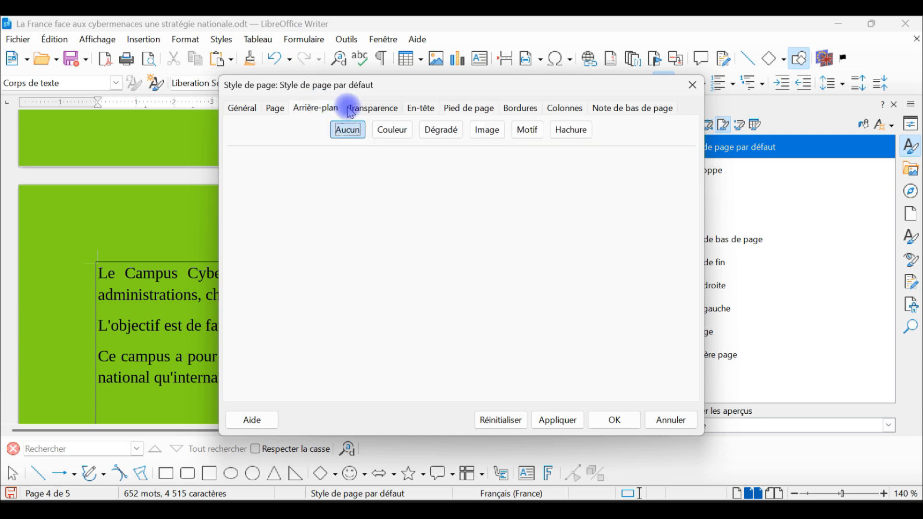
{"action": "left_click", "coordinate": [463, 113]}
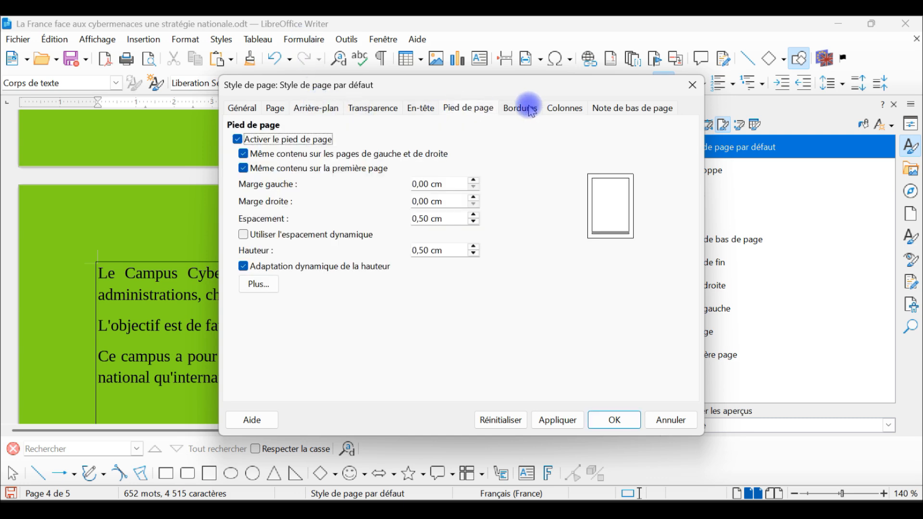
{"action": "left_click", "coordinate": [511, 114]}
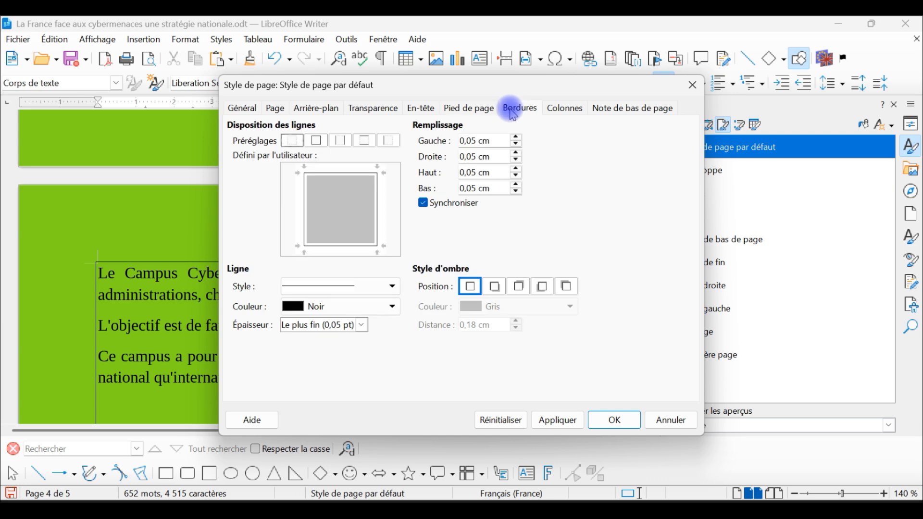
{"action": "left_click", "coordinate": [292, 140]}
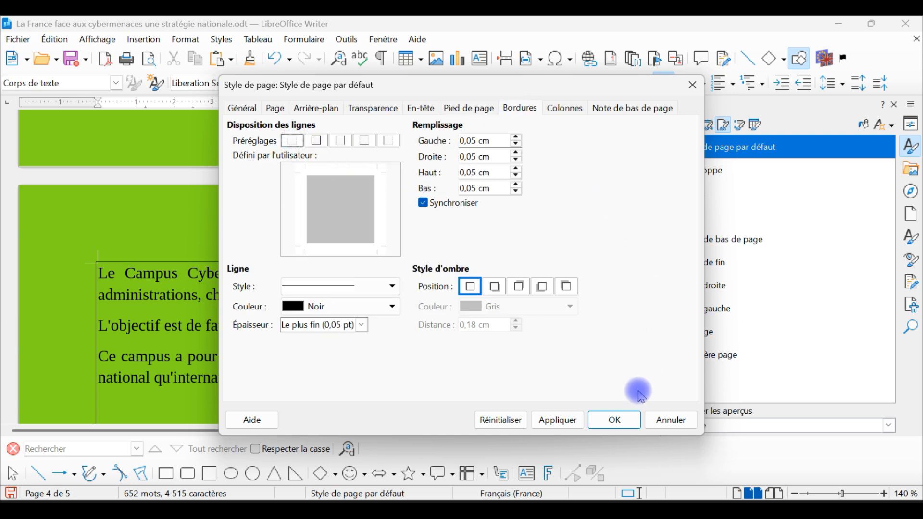
{"action": "left_click", "coordinate": [621, 420]}
Insert a centred page number field in the footer of the last text page.
{"action": "scroll", "coordinate": [464, 260], "scroll_direction": "down", "scroll_amount": 10}
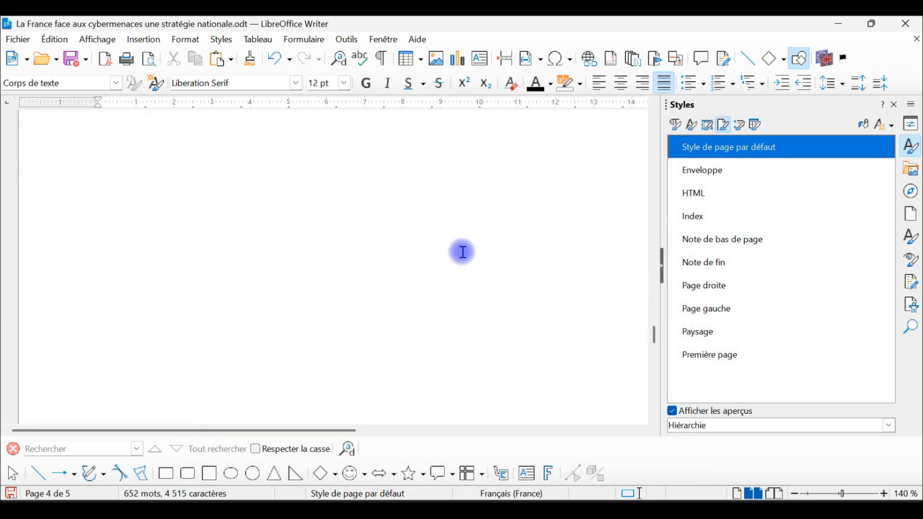
{"action": "left_click", "coordinate": [251, 305]}
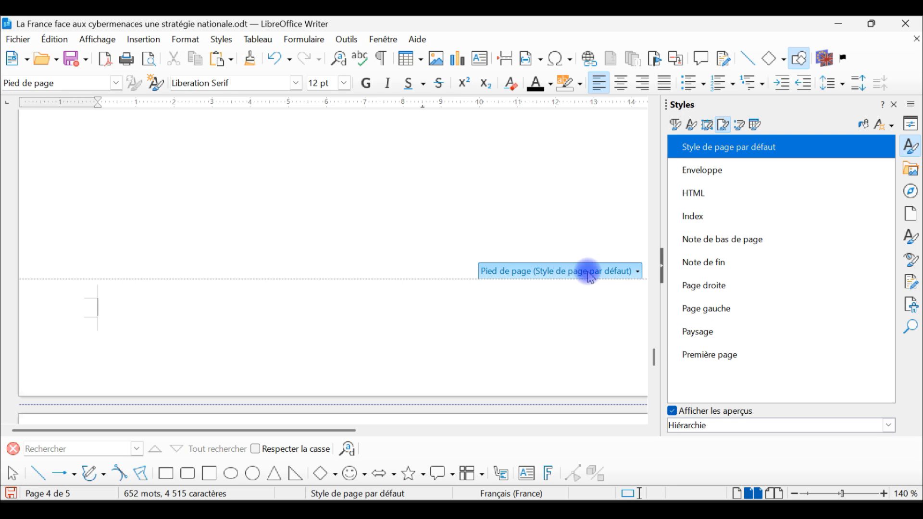
{"action": "left_click", "coordinate": [620, 83]}
{"action": "left_click", "coordinate": [143, 39]}
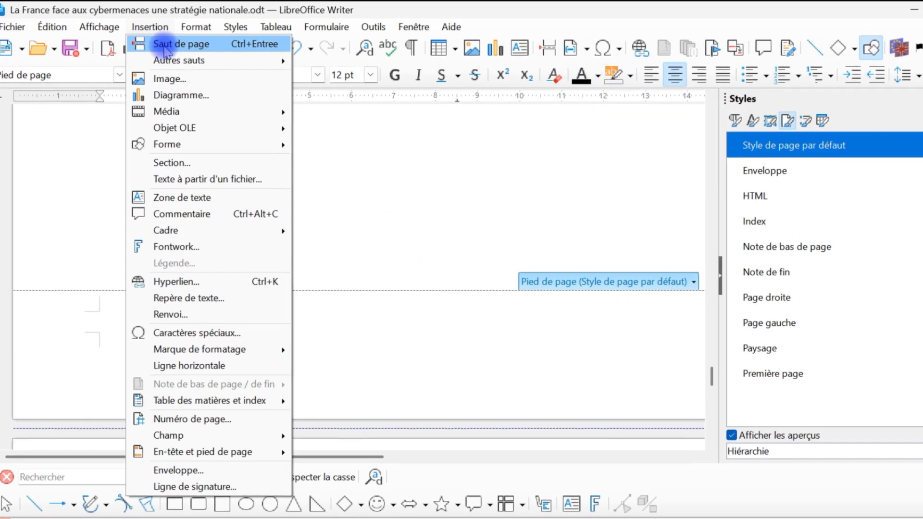
{"action": "mouse_move", "coordinate": [185, 449]}
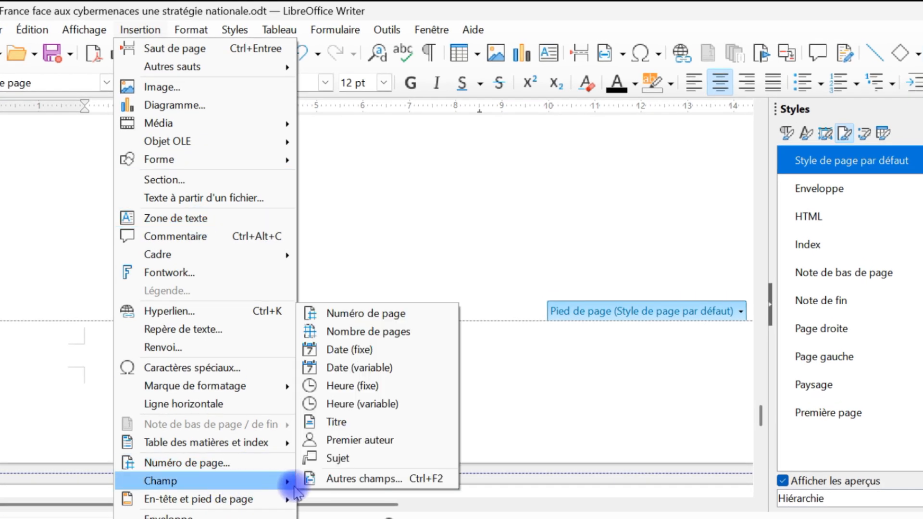
{"action": "left_click", "coordinate": [380, 315]}
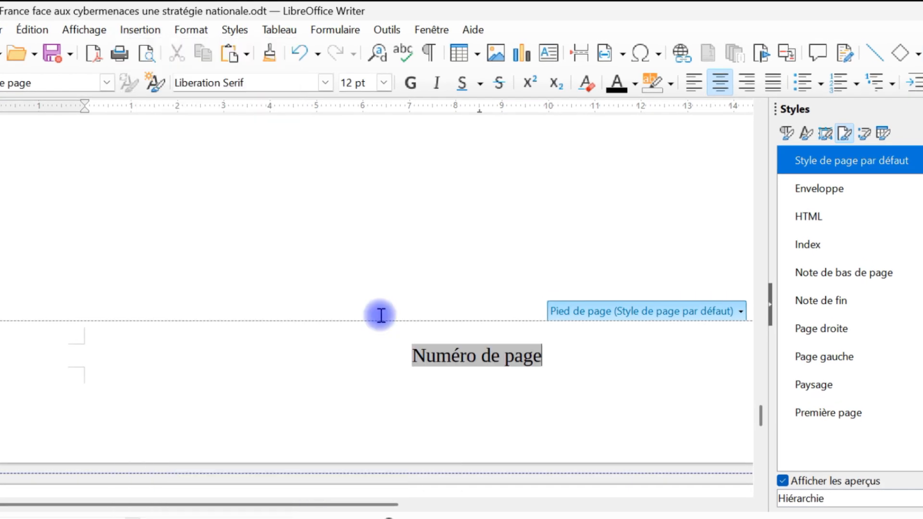
{"action": "scroll", "coordinate": [585, 365], "scroll_direction": "down", "scroll_amount": 3}
{"action": "scroll", "coordinate": [584, 356], "scroll_direction": "up", "scroll_amount": 3}
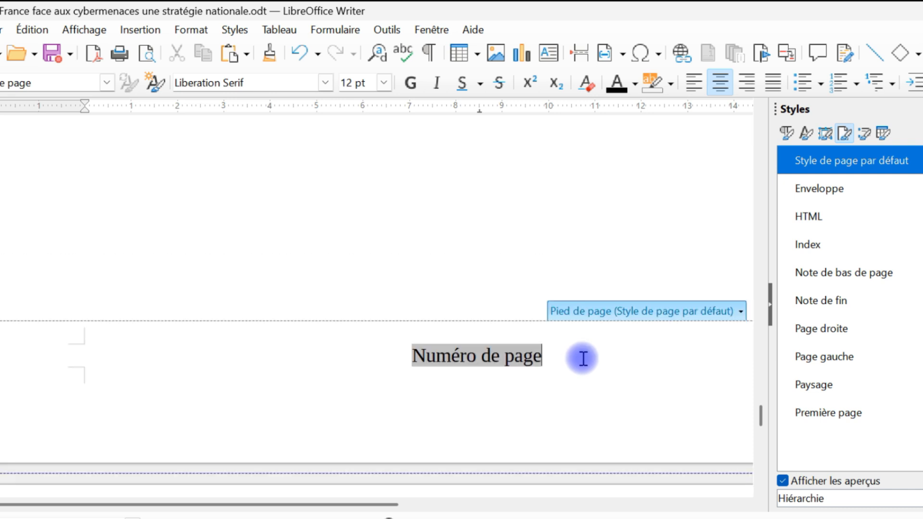
Hide the sidebar and turn off the display of field names so fields show their values.
{"action": "left_click", "coordinate": [769, 305]}
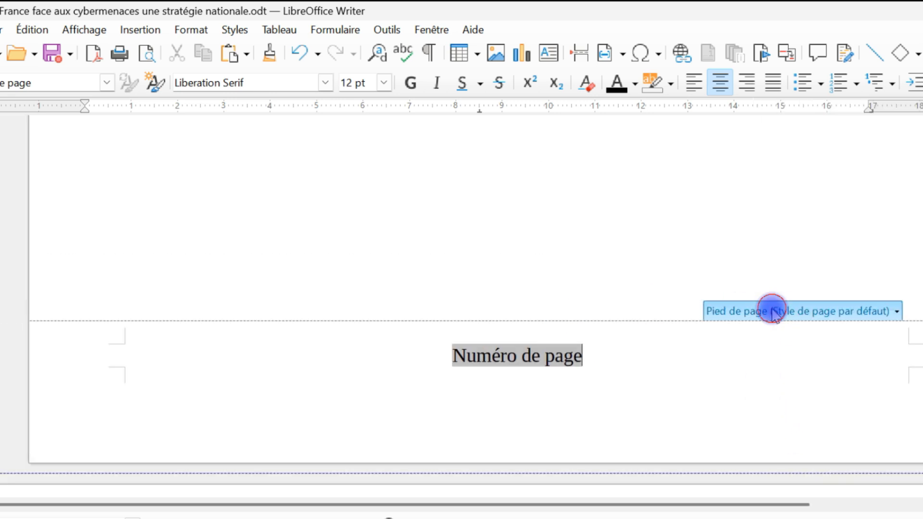
{"action": "left_click", "coordinate": [622, 354]}
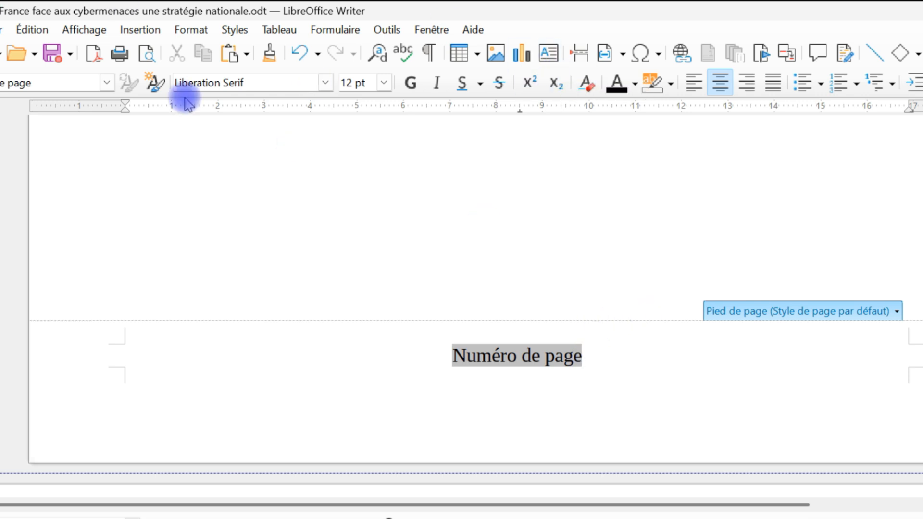
{"action": "left_click", "coordinate": [132, 32]}
{"action": "left_click", "coordinate": [94, 33]}
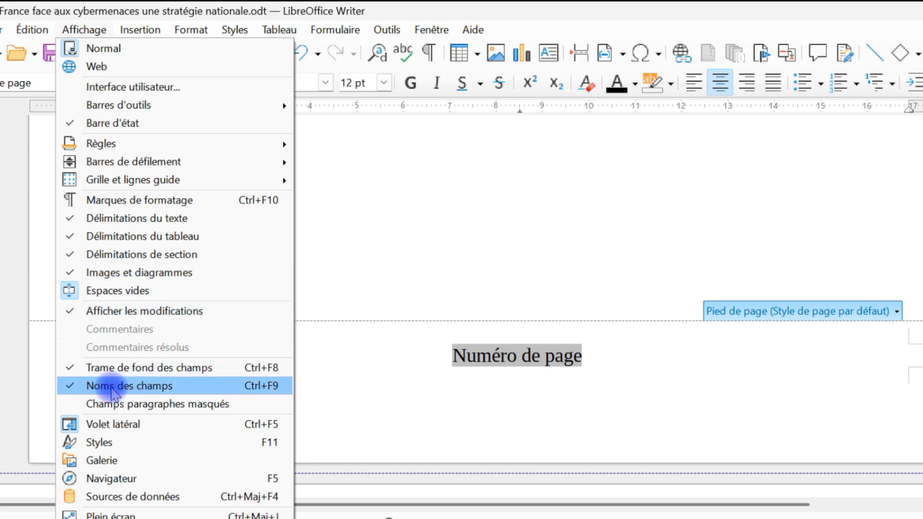
{"action": "left_click", "coordinate": [110, 386]}
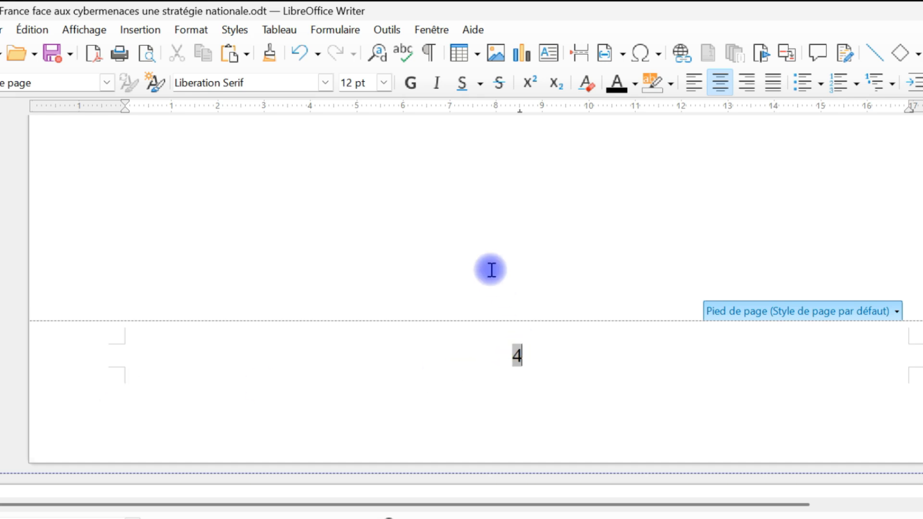
Show the whole document in print preview as two rows of pages.
{"action": "left_click", "coordinate": [147, 57]}
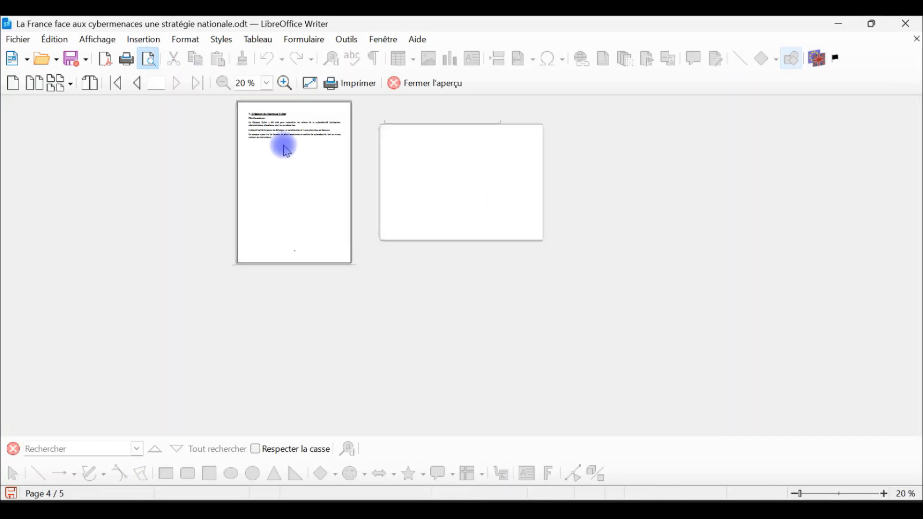
{"action": "left_click", "coordinate": [69, 83]}
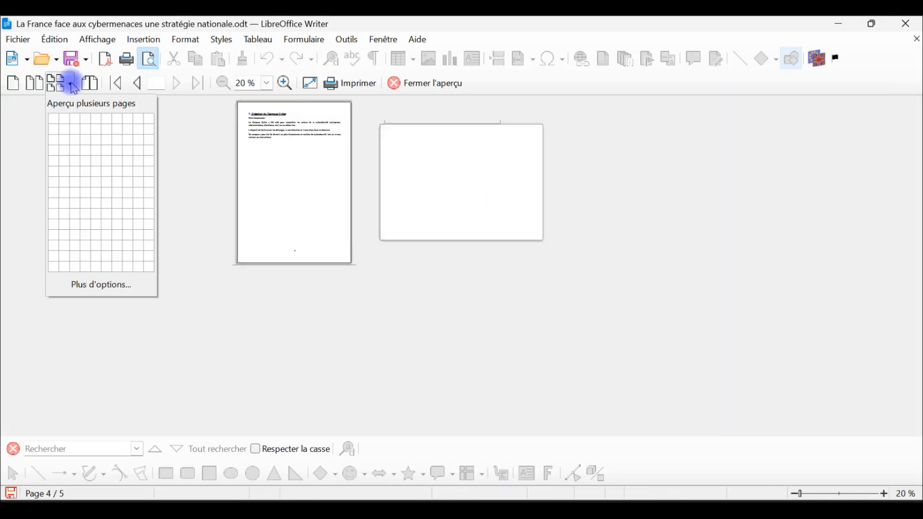
{"action": "left_click", "coordinate": [85, 135]}
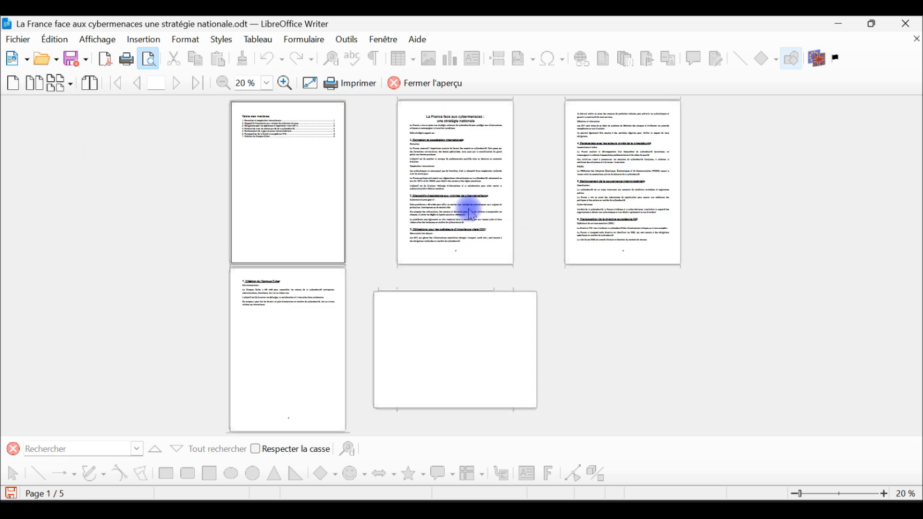
Examine the footer page numbers in single-page preview at 75 %, from the table of contents to the landscape page, and close the preview.
{"action": "left_click", "coordinate": [13, 83]}
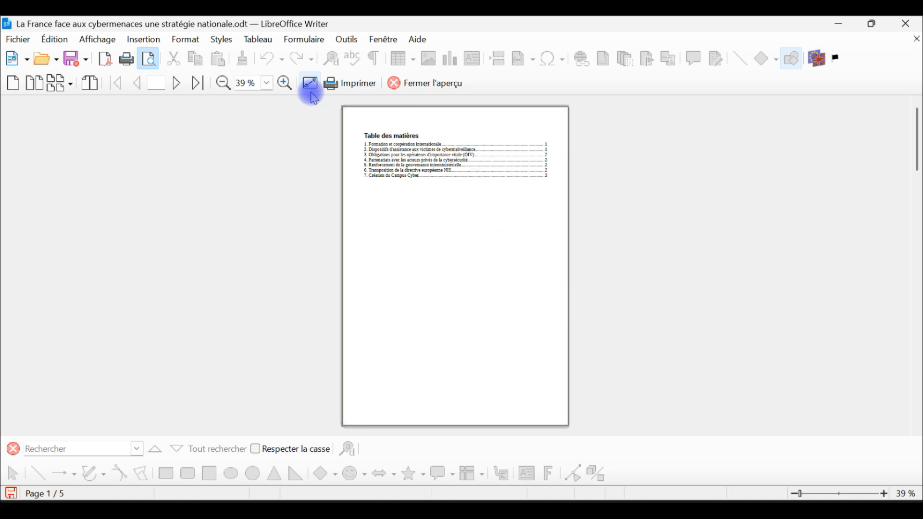
{"action": "left_click", "coordinate": [285, 83]}
{"action": "left_click", "coordinate": [284, 84]}
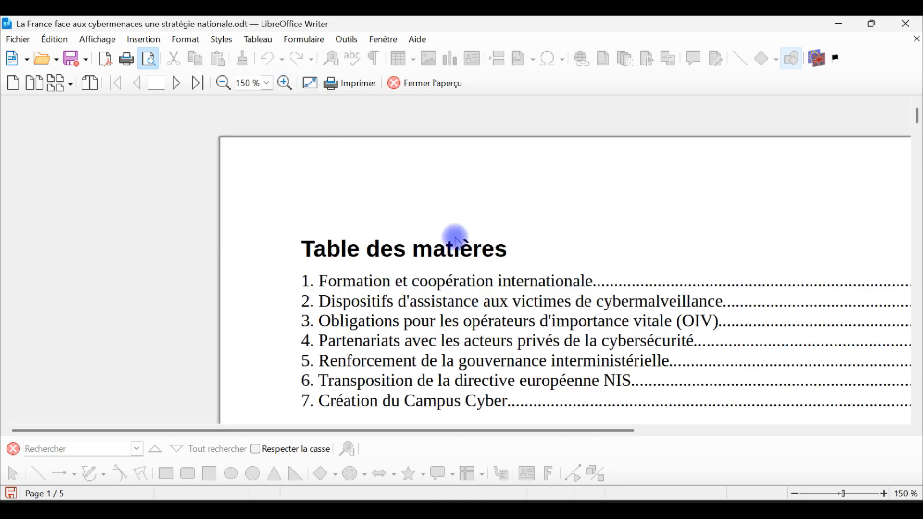
{"action": "left_click", "coordinate": [223, 84]}
{"action": "scroll", "coordinate": [818, 298], "scroll_direction": "down", "scroll_amount": 12}
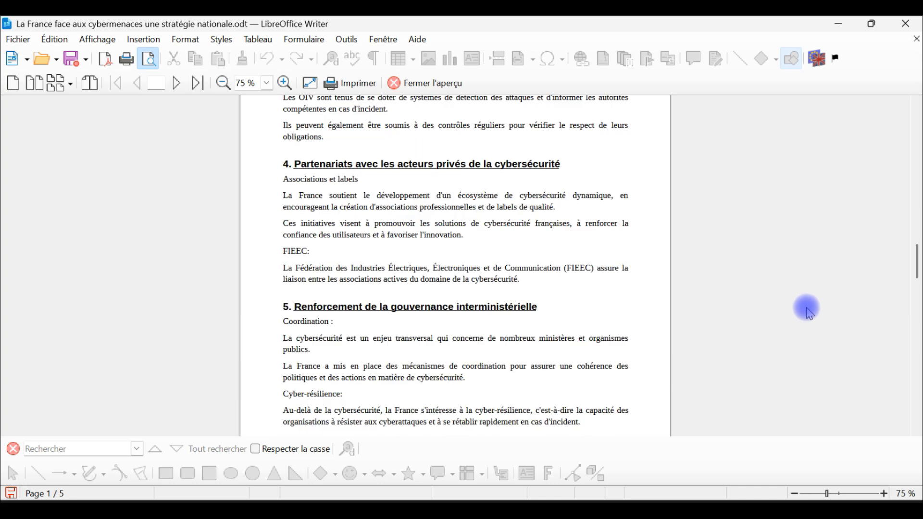
{"action": "scroll", "coordinate": [788, 320], "scroll_direction": "up", "scroll_amount": 5}
{"action": "scroll", "coordinate": [563, 358], "scroll_direction": "up", "scroll_amount": 10}
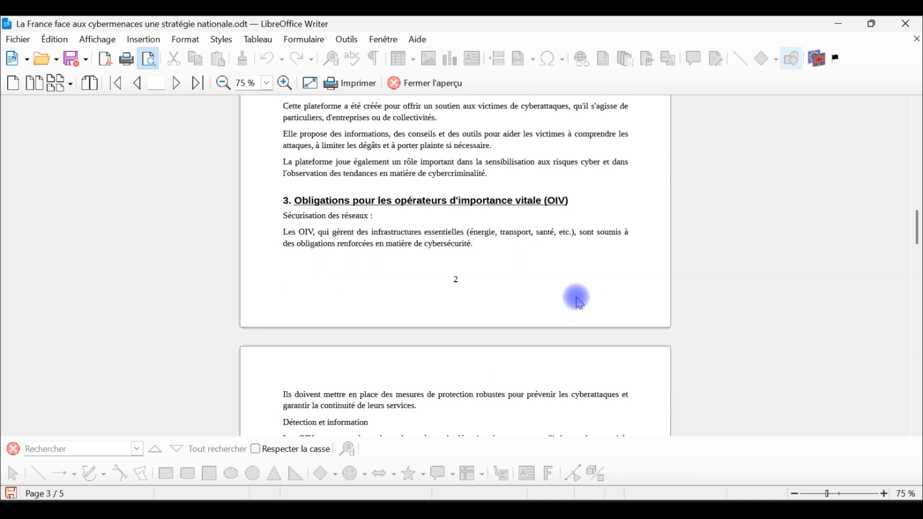
{"action": "scroll", "coordinate": [532, 298], "scroll_direction": "down", "scroll_amount": 5}
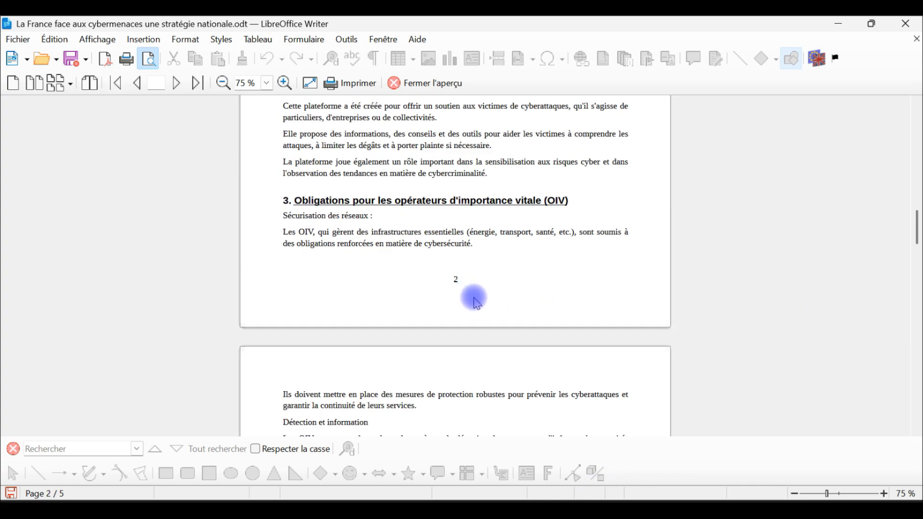
{"action": "scroll", "coordinate": [476, 303], "scroll_direction": "down", "scroll_amount": 5}
{"action": "scroll", "coordinate": [464, 235], "scroll_direction": "down", "scroll_amount": 5}
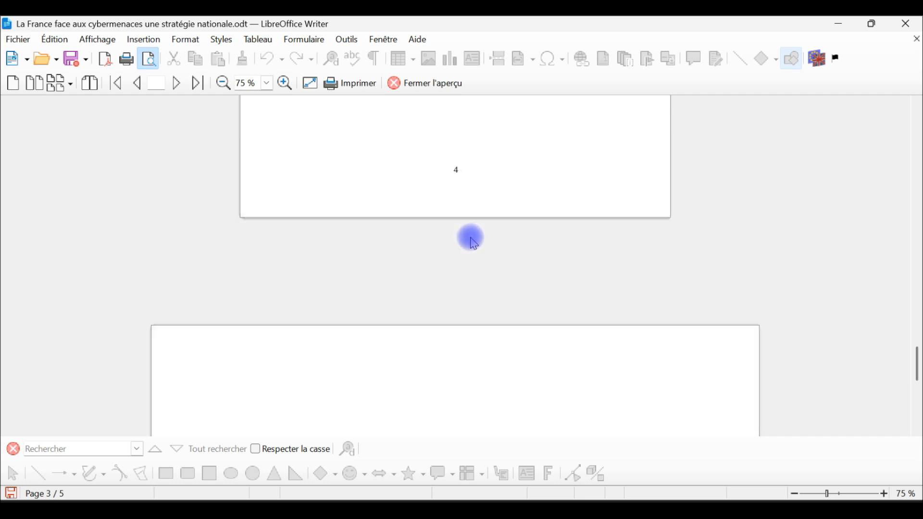
{"action": "scroll", "coordinate": [476, 234], "scroll_direction": "down", "scroll_amount": 5}
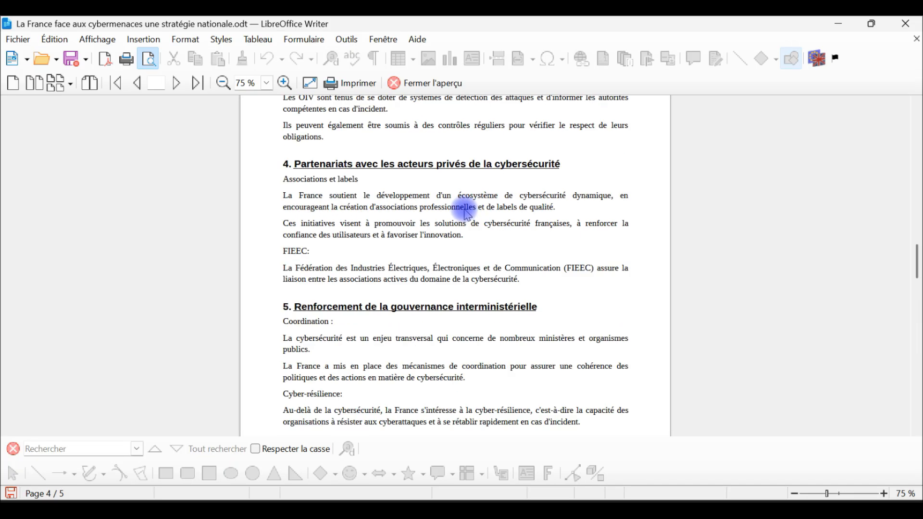
{"action": "left_click", "coordinate": [424, 83]}
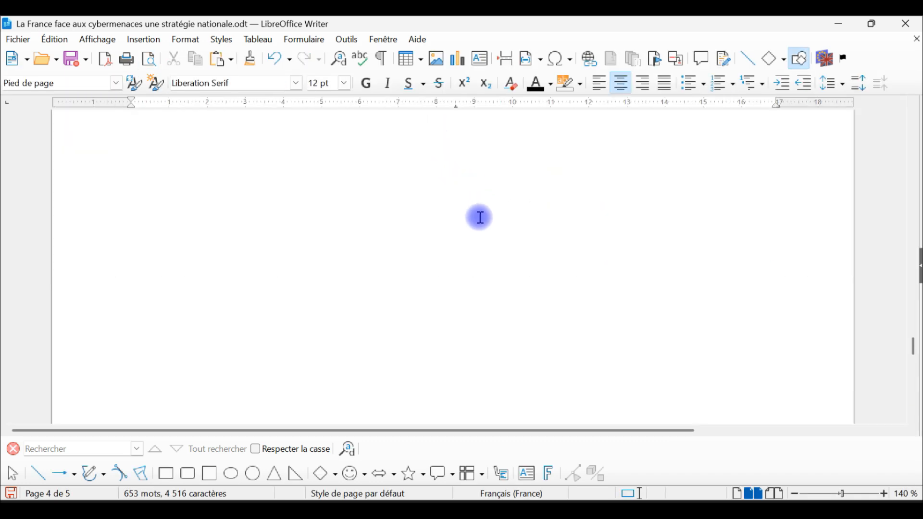
Insert the cybersecurity scam illustration on the landscape page and move it down to the middle of the page.
{"action": "scroll", "coordinate": [462, 210], "scroll_direction": "down", "scroll_amount": 10}
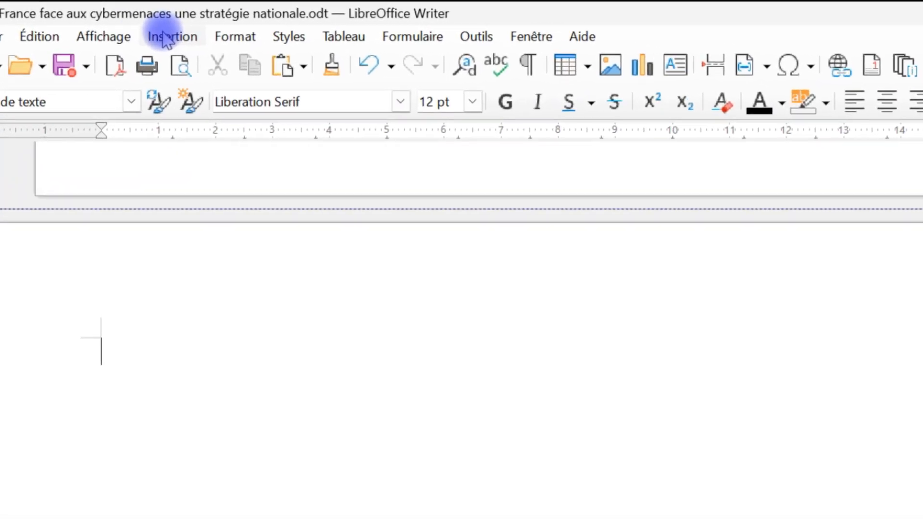
{"action": "left_click", "coordinate": [166, 38]}
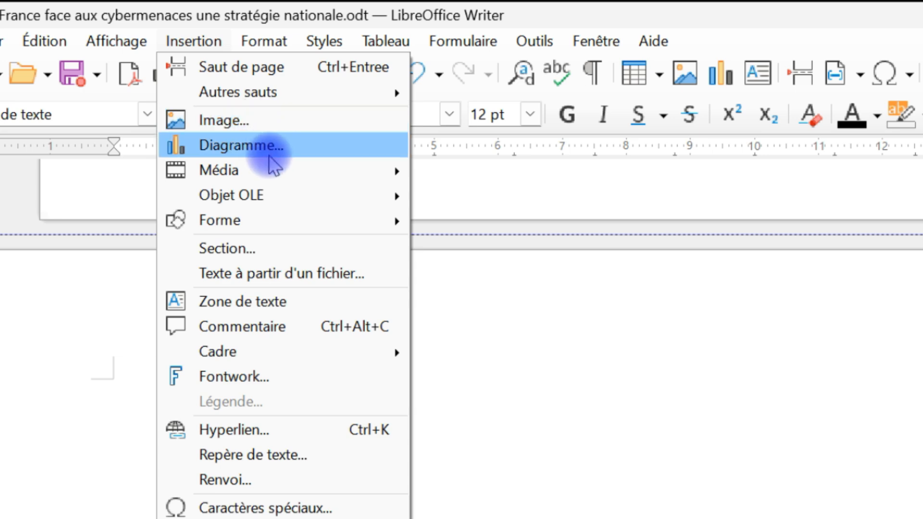
{"action": "left_click", "coordinate": [279, 120]}
{"action": "double_click", "coordinate": [247, 173]}
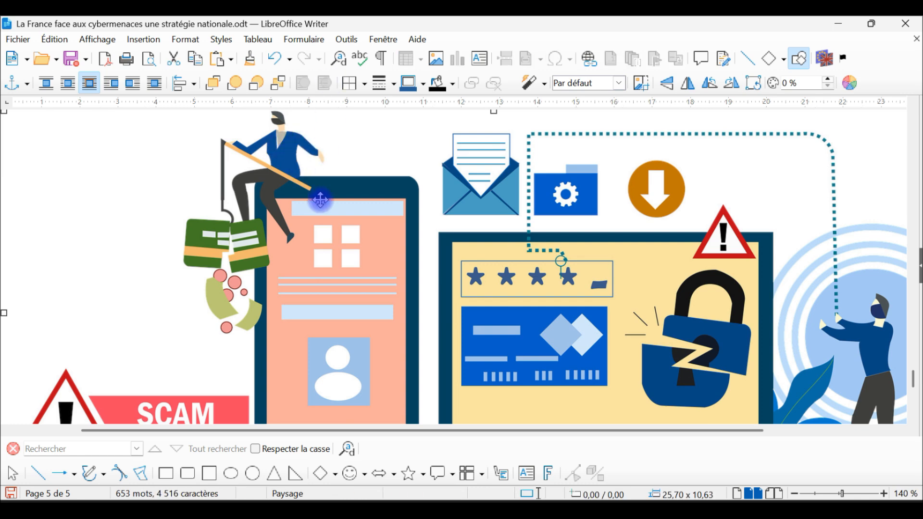
{"action": "scroll", "coordinate": [425, 276], "scroll_direction": "down", "scroll_amount": 9}
{"action": "left_click_drag", "start_coordinate": [598, 275], "coordinate": [597, 318]}
Insert a table of 2 columns and 2 rows in the Colonnes simples style below the last paragraph of chapter 7.
{"action": "left_click", "coordinate": [265, 248]}
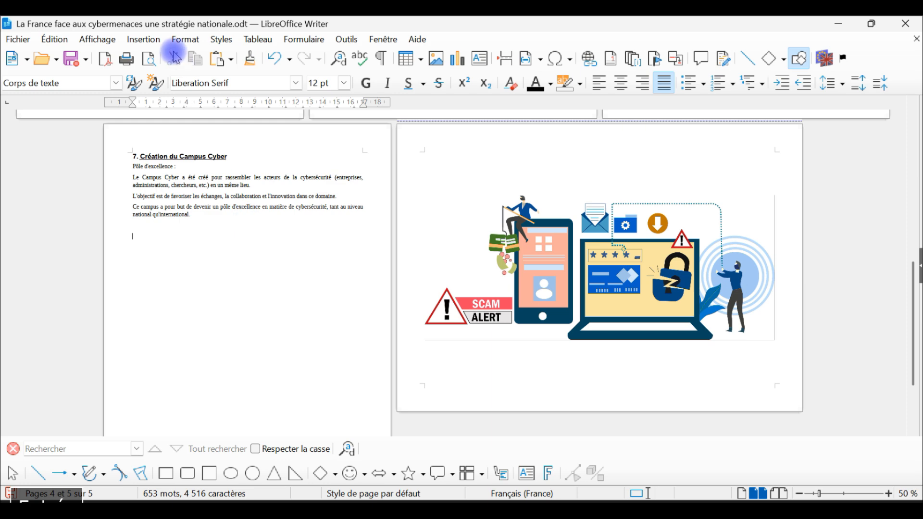
{"action": "left_click", "coordinate": [143, 39]}
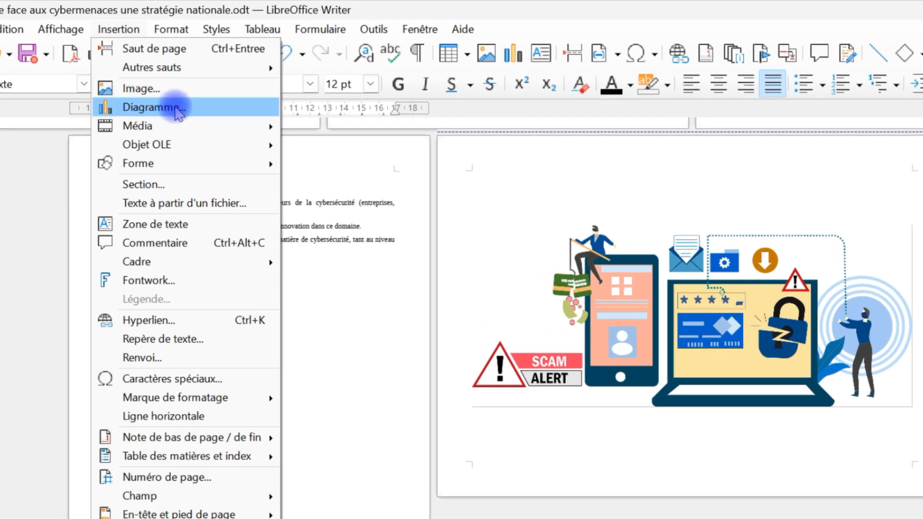
{"action": "mouse_move", "coordinate": [262, 28]}
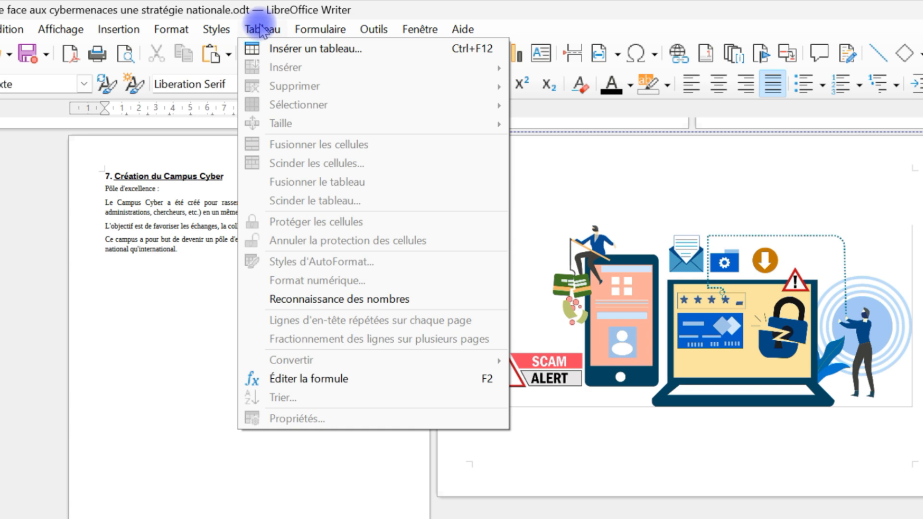
{"action": "left_click", "coordinate": [317, 51]}
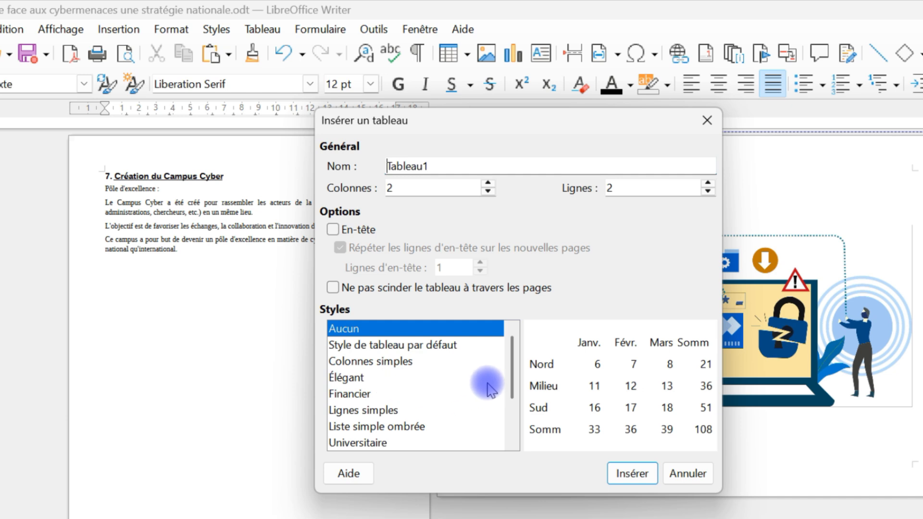
{"action": "left_click", "coordinate": [387, 361]}
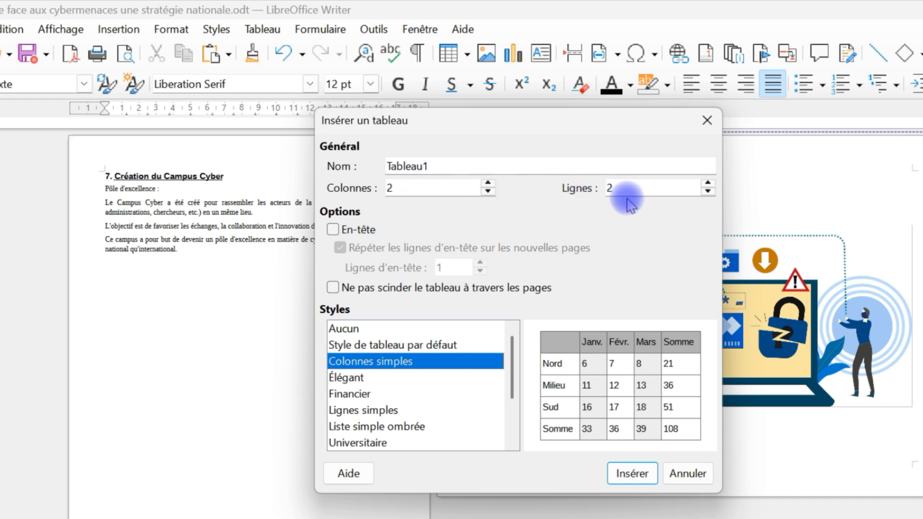
{"action": "left_click", "coordinate": [639, 475]}
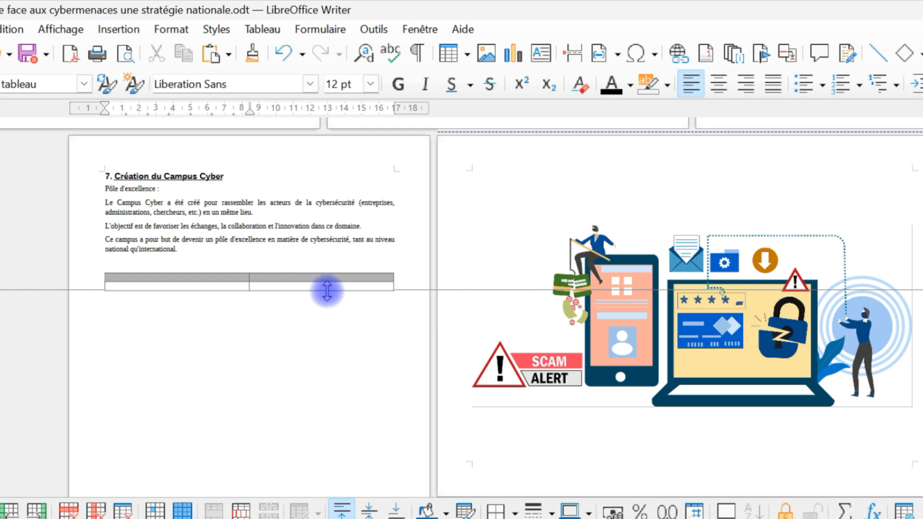
Enter "Hlhlhljh" in the second cell of the table's second row and add four empty rows below it.
{"action": "scroll", "coordinate": [556, 361], "scroll_direction": "up", "scroll_amount": 5, "text": "ctrl"}
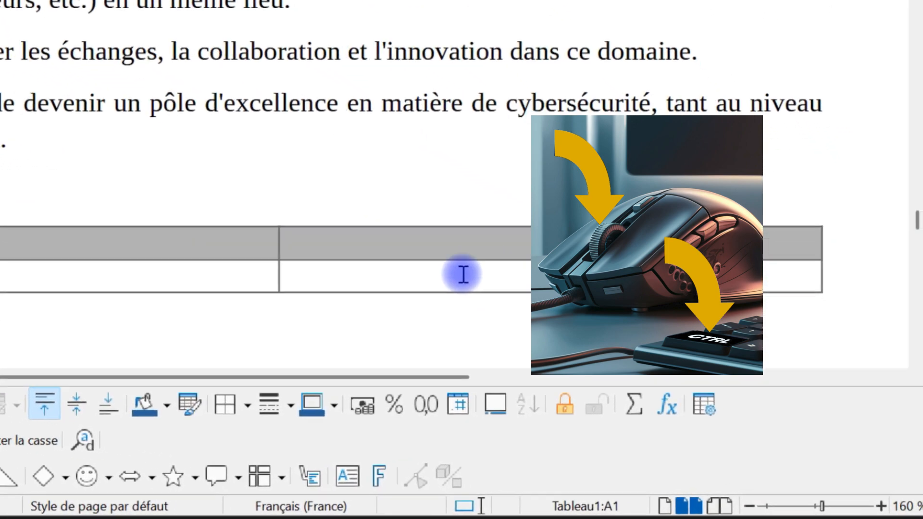
{"action": "left_click", "coordinate": [588, 322]}
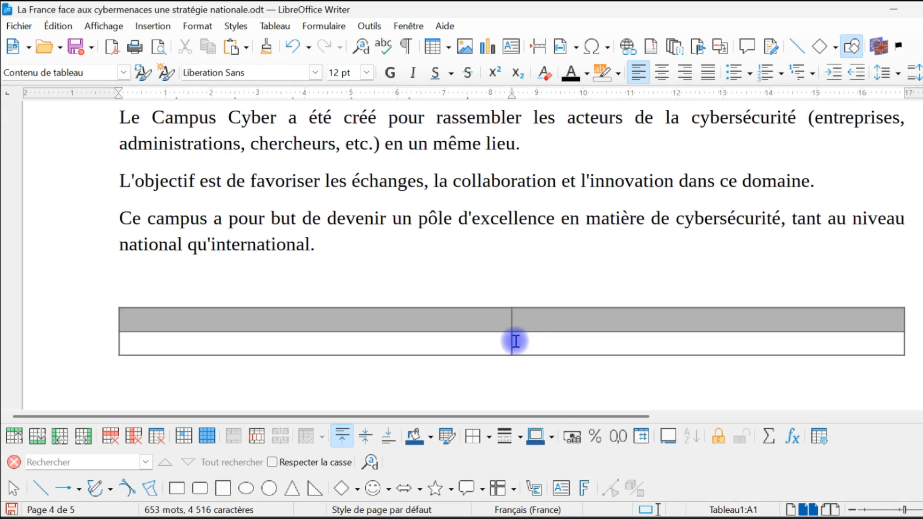
{"action": "left_click", "coordinate": [505, 338]}
{"action": "type", "text": "hlhih"}
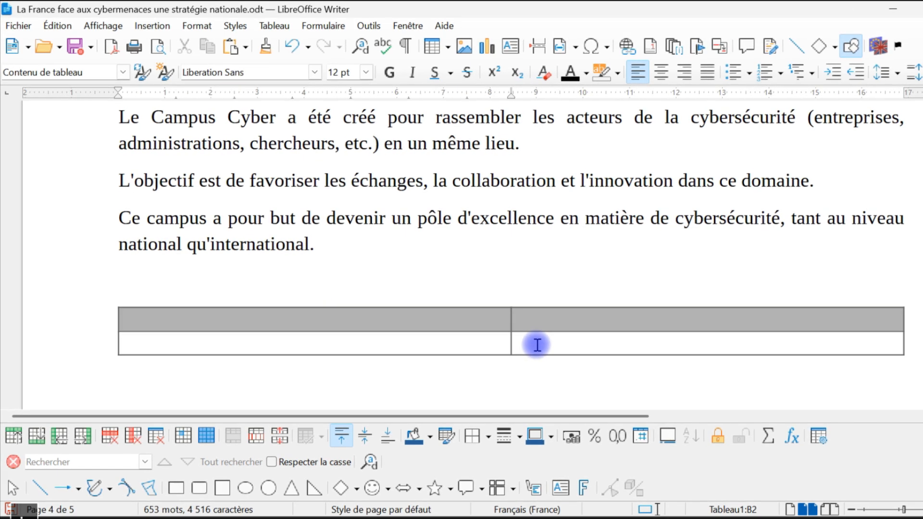
{"action": "type", "text": "ljh"}
{"action": "key", "text": "Tab"}
{"action": "key", "text": "Tab"}
{"action": "key", "text": "Tab"}
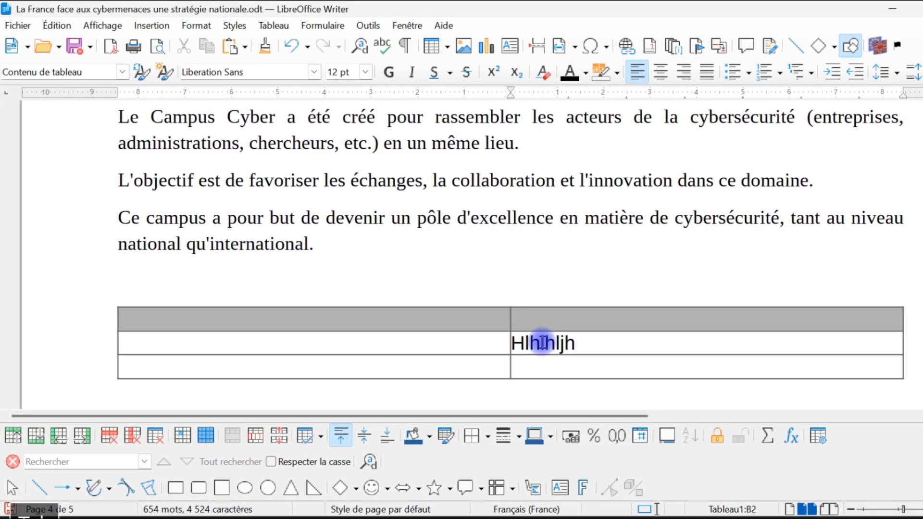
{"action": "scroll", "coordinate": [539, 373], "scroll_direction": "down", "scroll_amount": 3}
{"action": "key", "text": "Tab"}
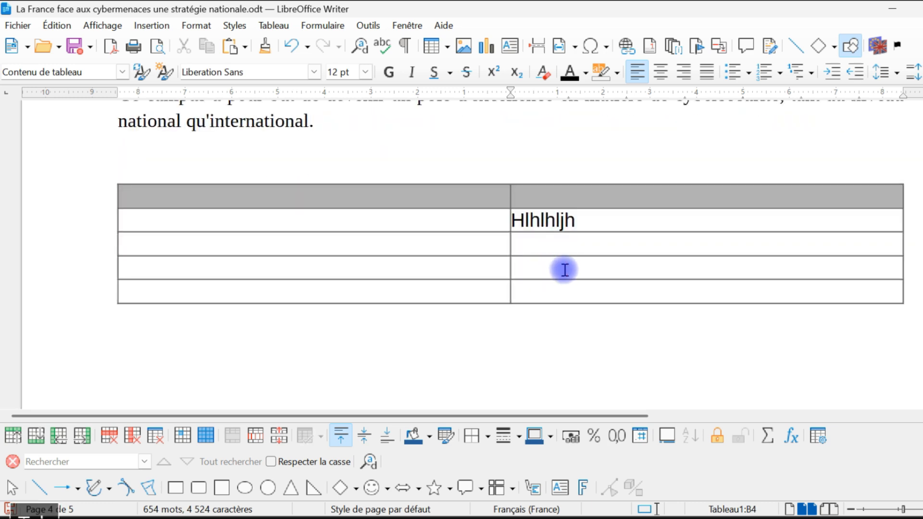
{"action": "key", "text": "Tab"}
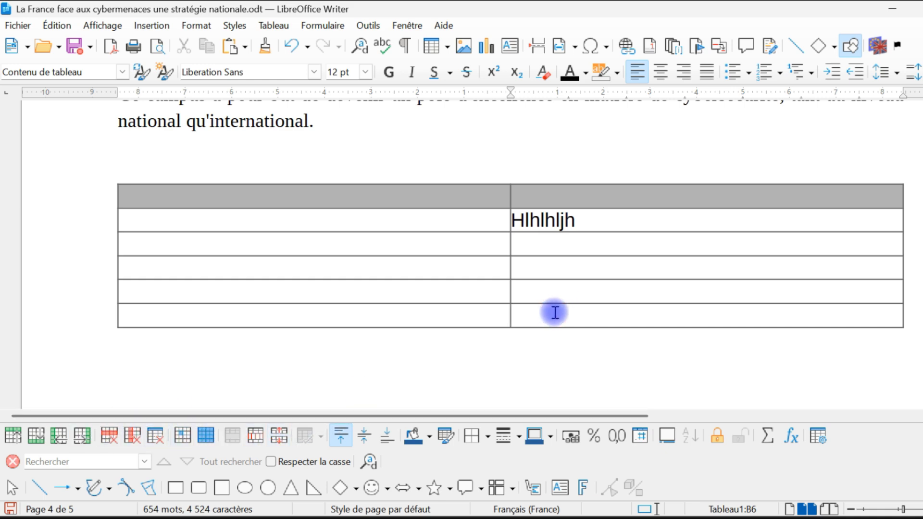
Insert two more rows below the table's last row and two columns after the second column.
{"action": "left_click", "coordinate": [341, 122]}
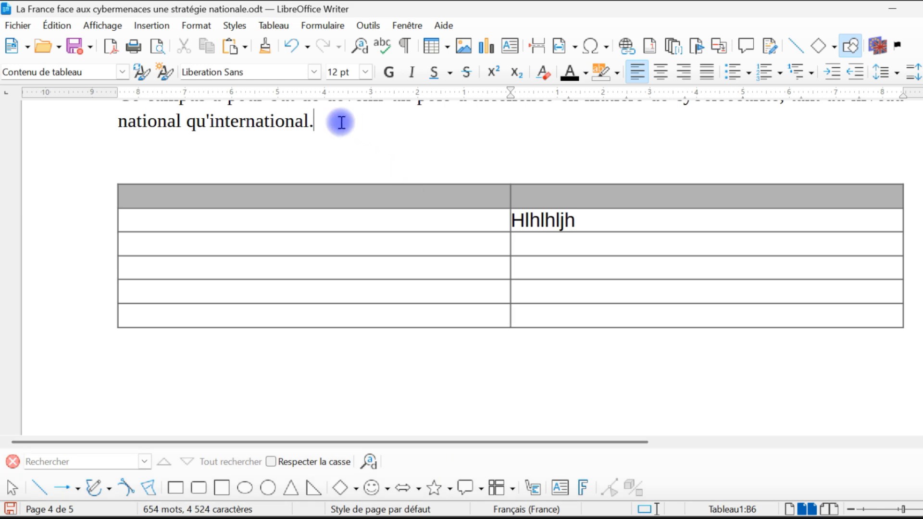
{"action": "left_click", "coordinate": [568, 313]}
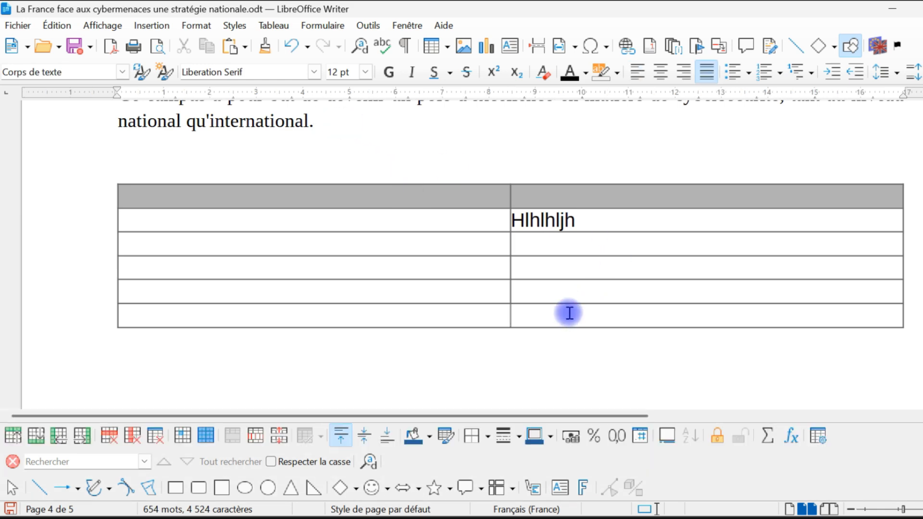
{"action": "left_click", "coordinate": [38, 438]}
{"action": "left_click", "coordinate": [38, 438]}
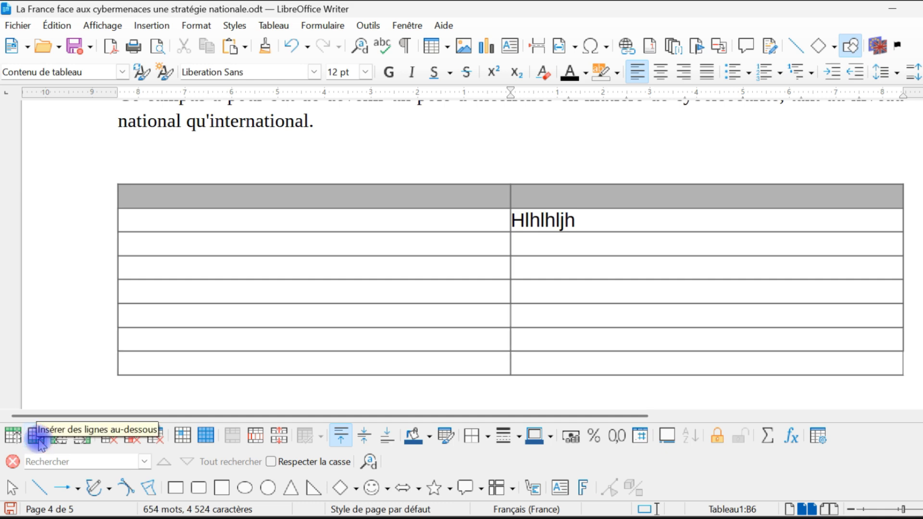
{"action": "left_click", "coordinate": [82, 438]}
{"action": "left_click", "coordinate": [87, 438]}
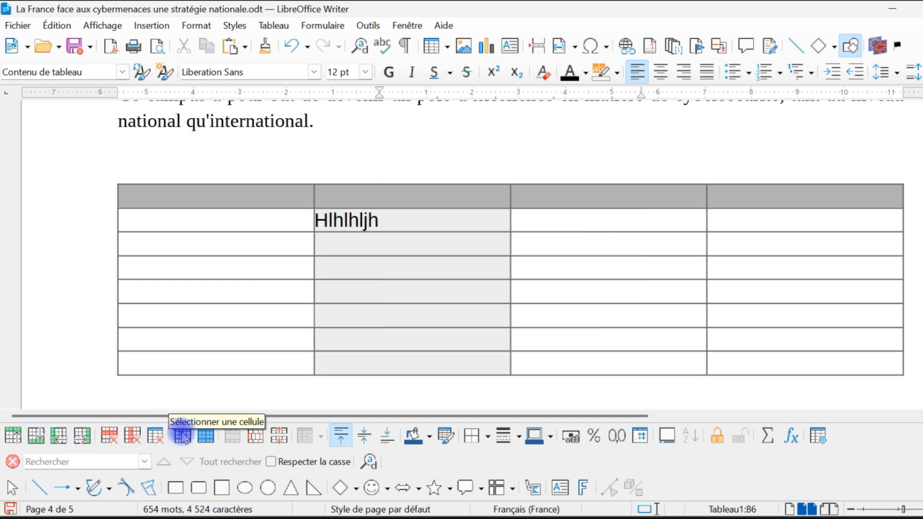
Delete two columns starting with the one containing the sample text, and remove the rest of the table by deleting its remaining columns.
{"action": "left_click", "coordinate": [132, 437]}
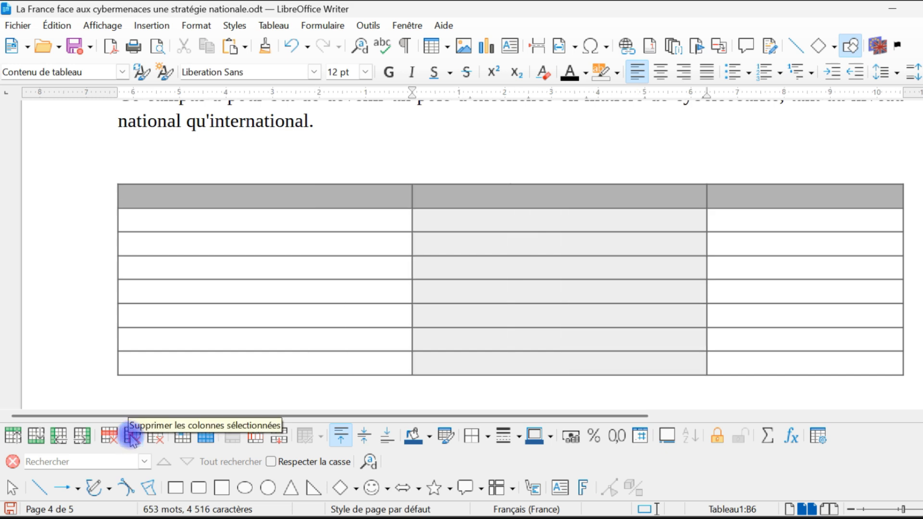
{"action": "left_click", "coordinate": [132, 437]}
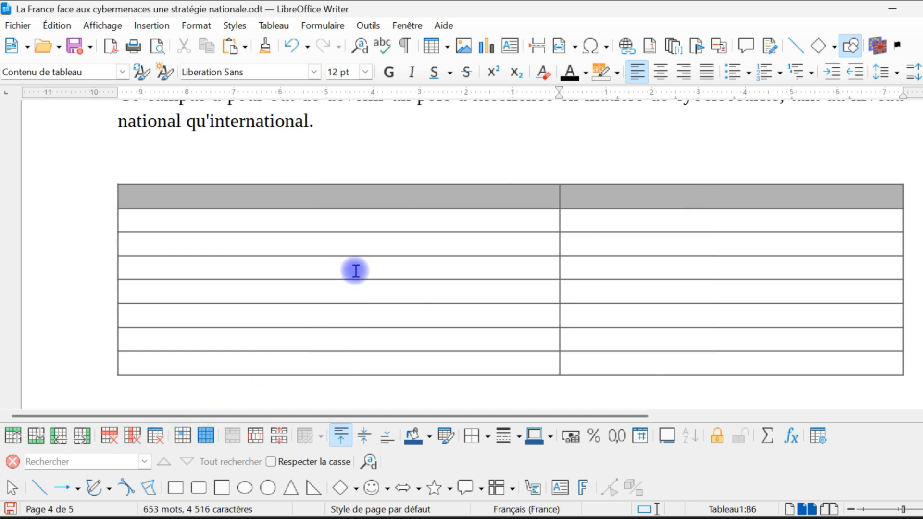
{"action": "left_click_drag", "start_coordinate": [328, 213], "coordinate": [697, 363]}
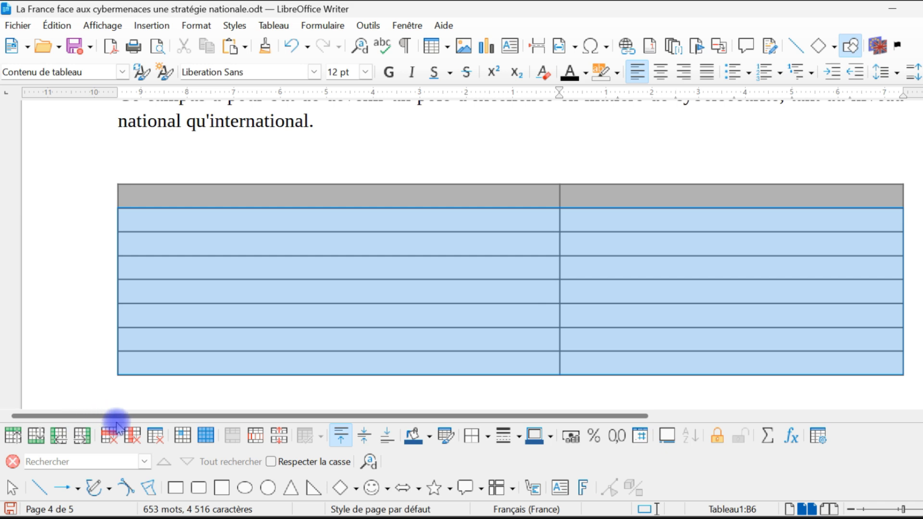
{"action": "left_click", "coordinate": [131, 437]}
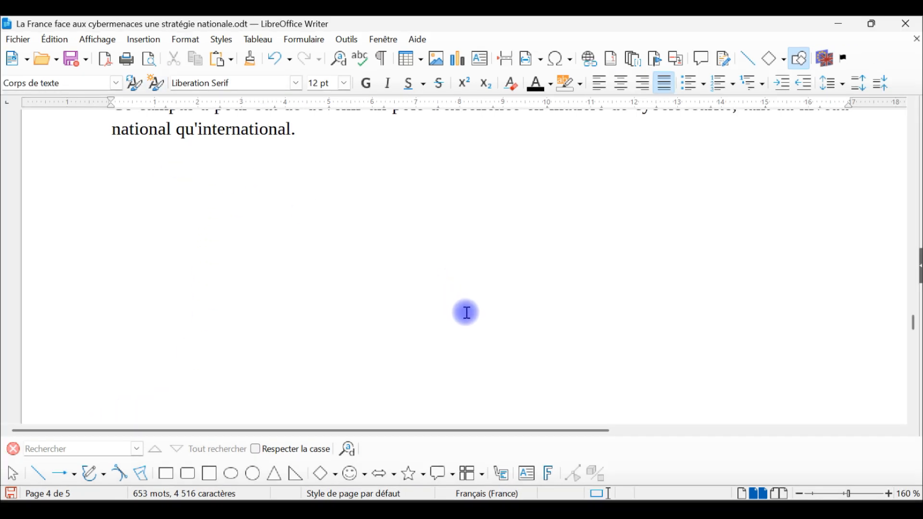
Show the document in print preview from the table of contents, with two pages side by side.
{"action": "scroll", "coordinate": [466, 313], "scroll_direction": "down", "scroll_amount": 5}
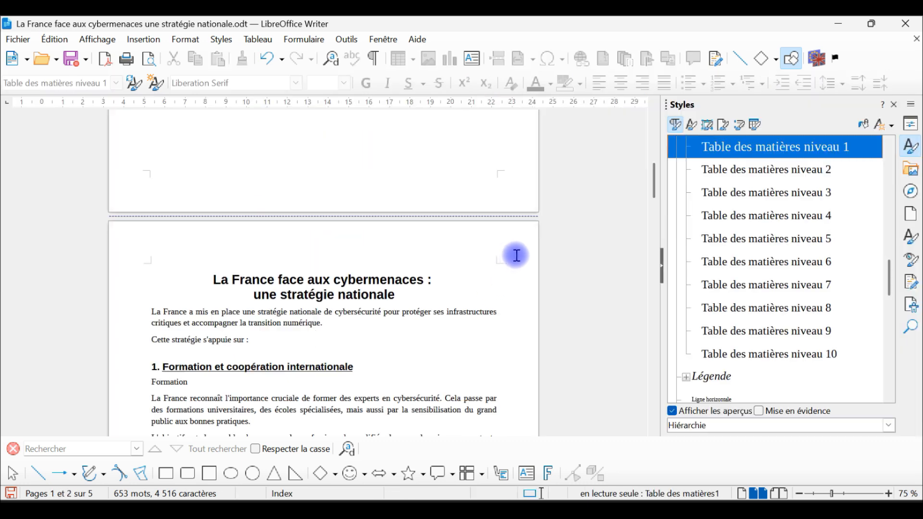
{"action": "scroll", "coordinate": [516, 255], "scroll_direction": "up", "scroll_amount": 10}
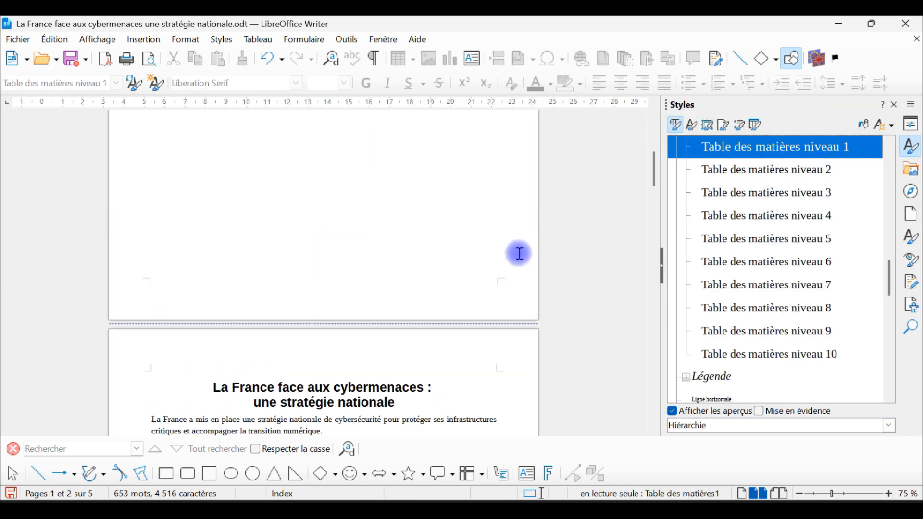
{"action": "left_click", "coordinate": [149, 58]}
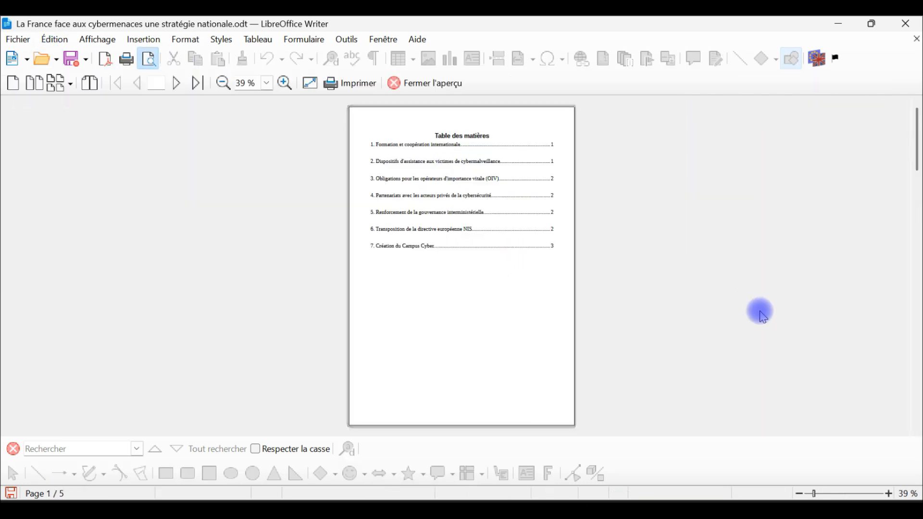
{"action": "left_click", "coordinate": [67, 84]}
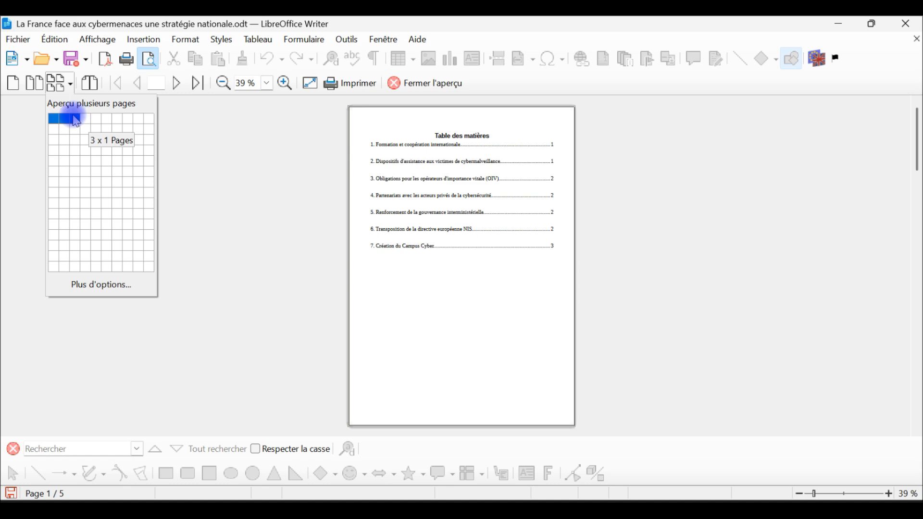
{"action": "left_click", "coordinate": [69, 120]}
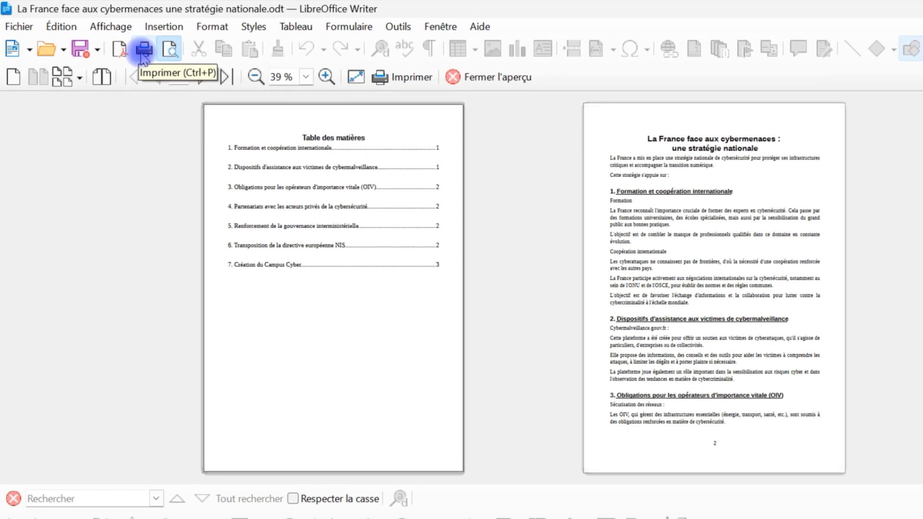
Open the print settings for the document and page through their preview to page 3.
{"action": "left_click", "coordinate": [19, 26]}
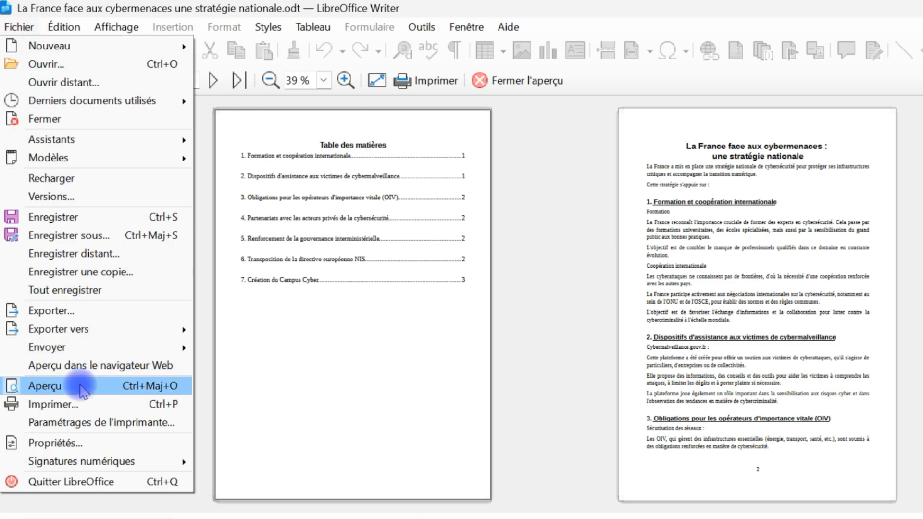
{"action": "left_click", "coordinate": [75, 404]}
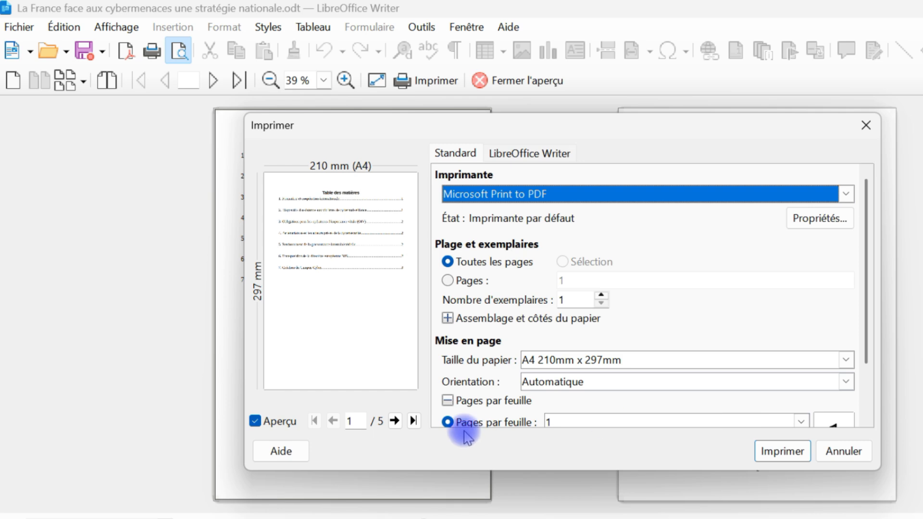
{"action": "left_click", "coordinate": [395, 420]}
{"action": "left_click", "coordinate": [395, 421]}
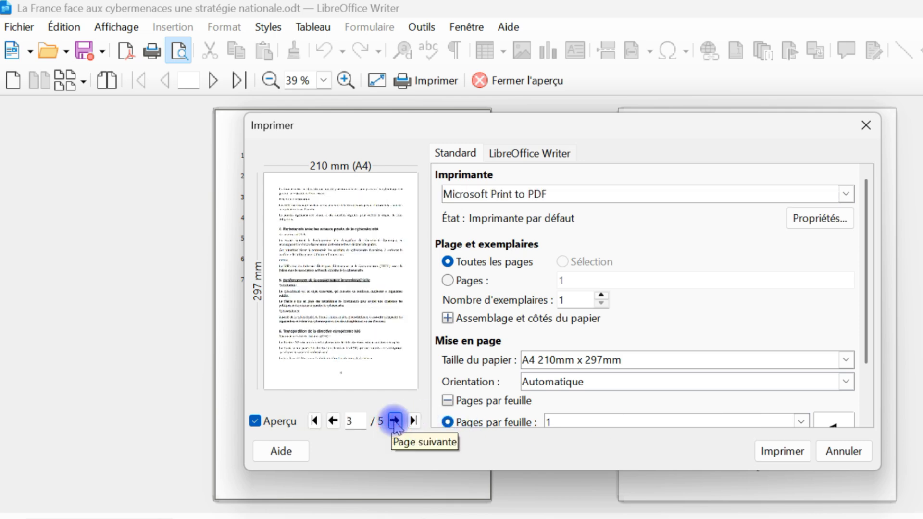